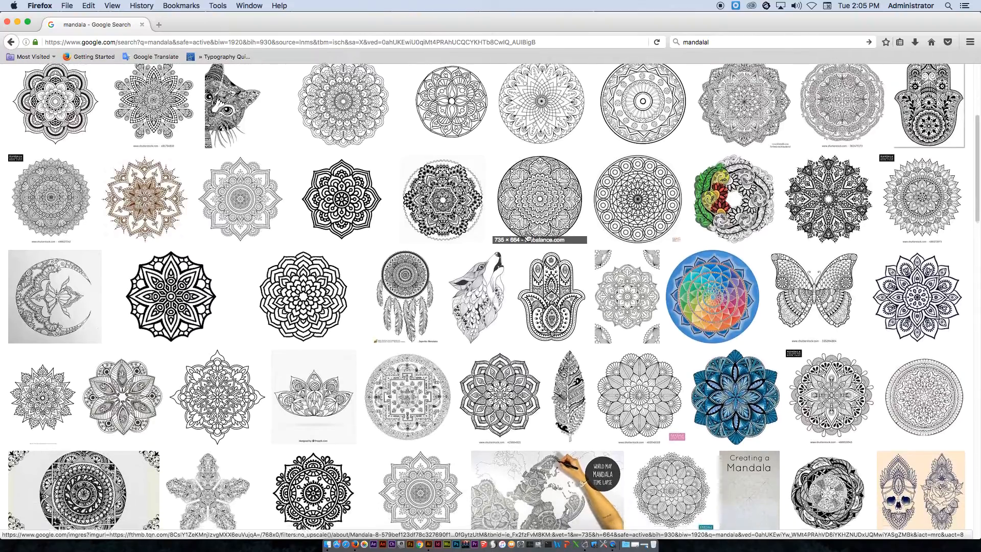
Browse the Google image results for mandala designs for inspiration
scroll(528, 238, "down", 1)
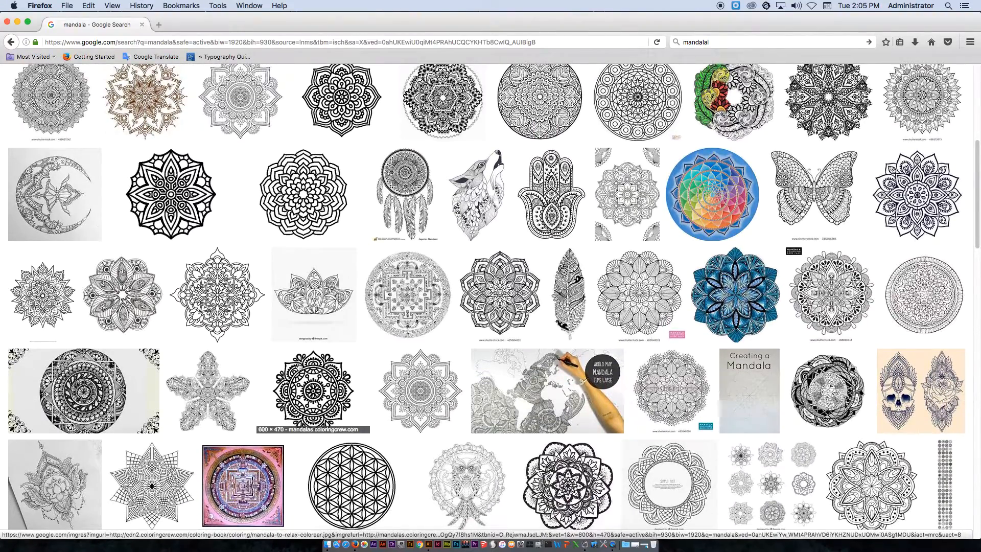
scroll(284, 366, "down", 4)
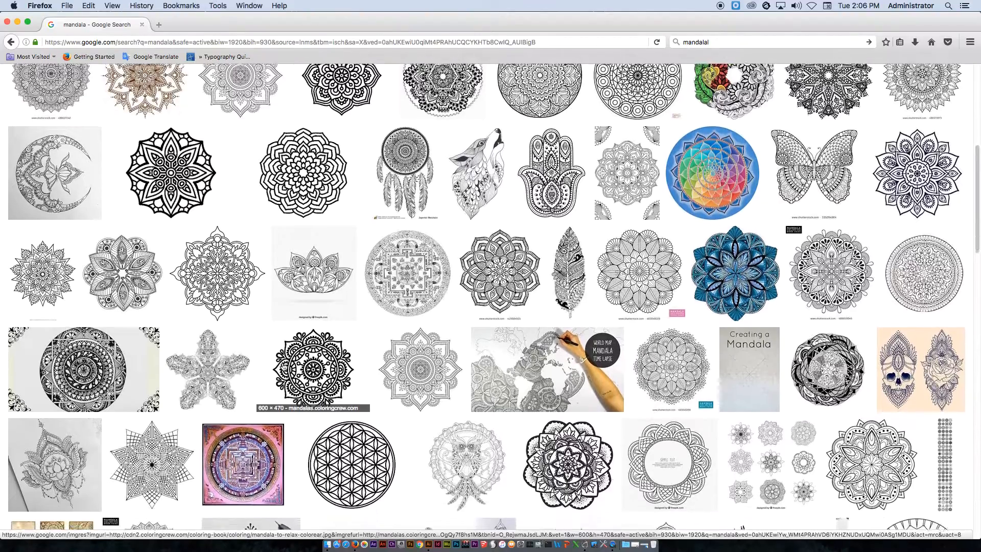
scroll(527, 386, "down", 7)
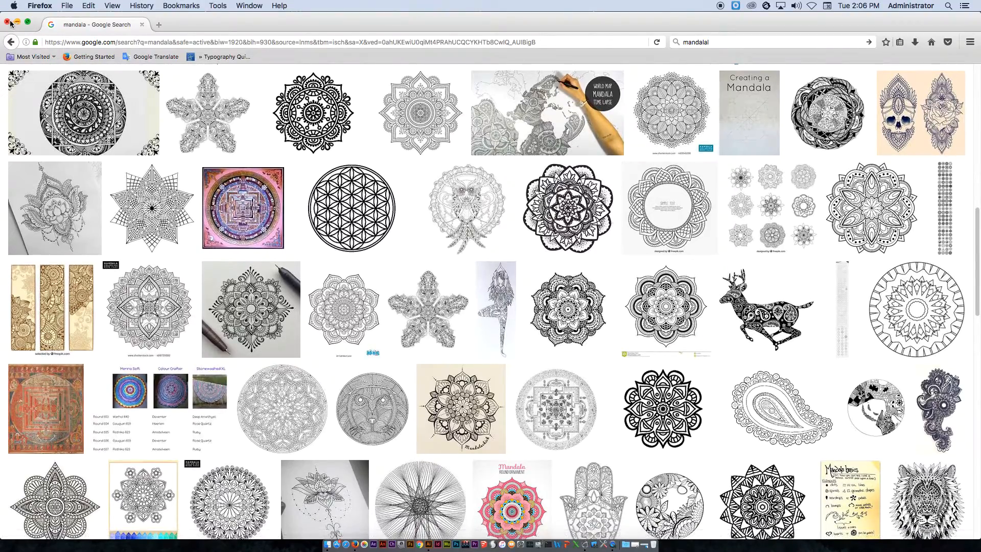
Quit Firefox and switch to Illustrator
left_click(40, 5)
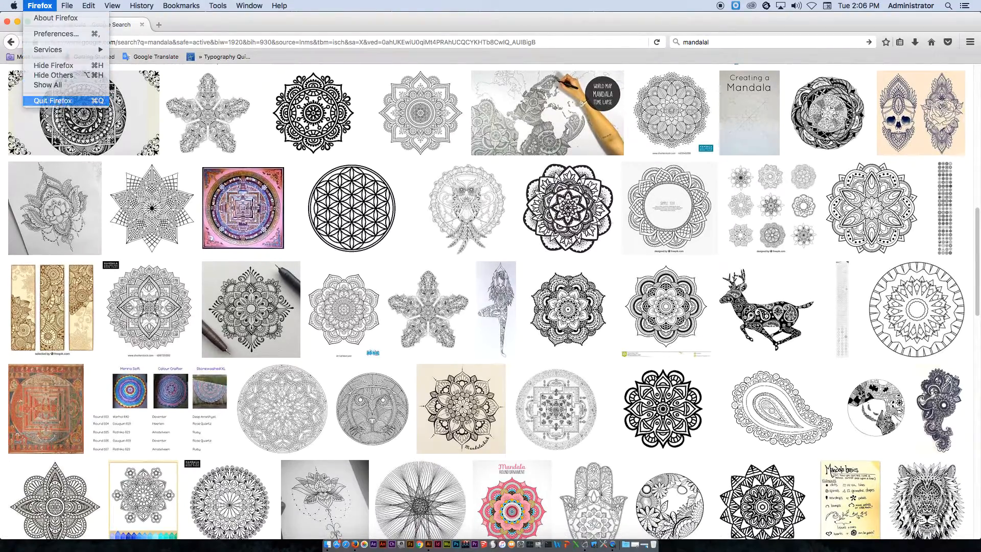
left_click(49, 100)
left_click(429, 544)
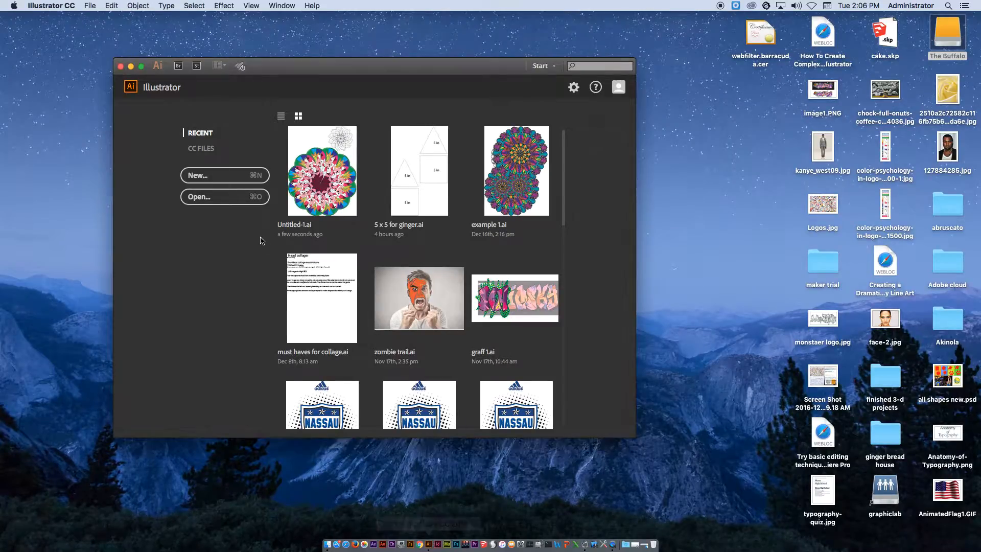
Create a new document with the artboard size set to Letter
left_click(90, 5)
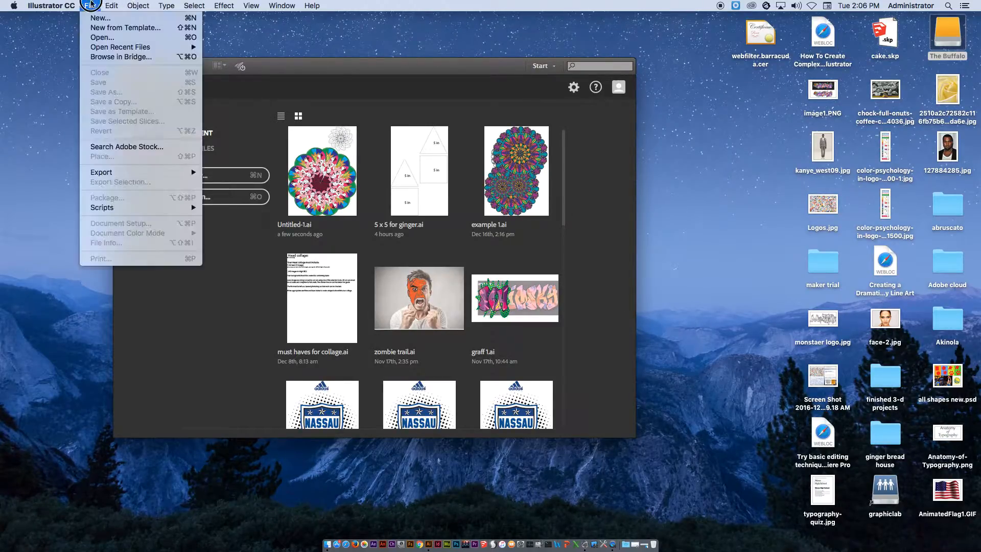
left_click(94, 22)
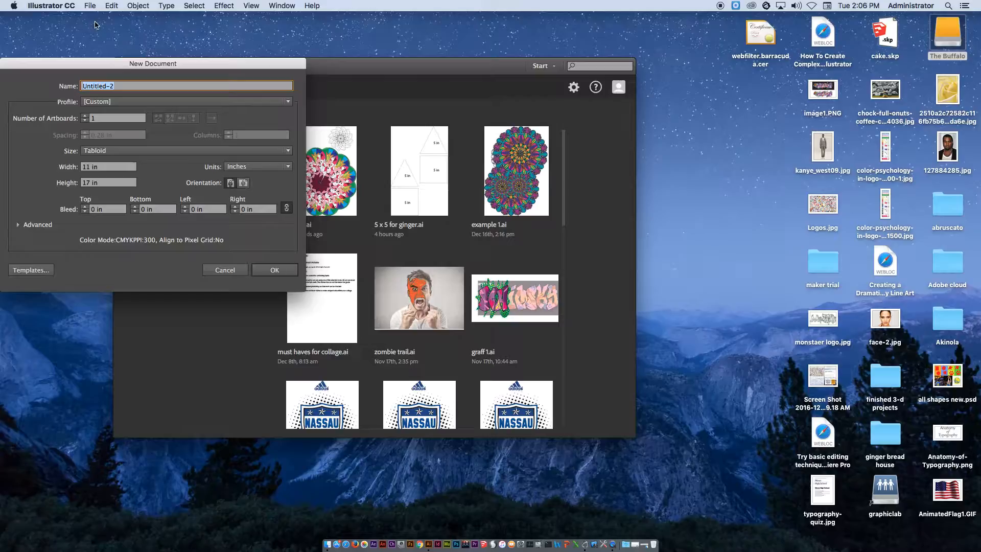
left_click_drag(118, 65, 180, 65)
left_click(165, 151)
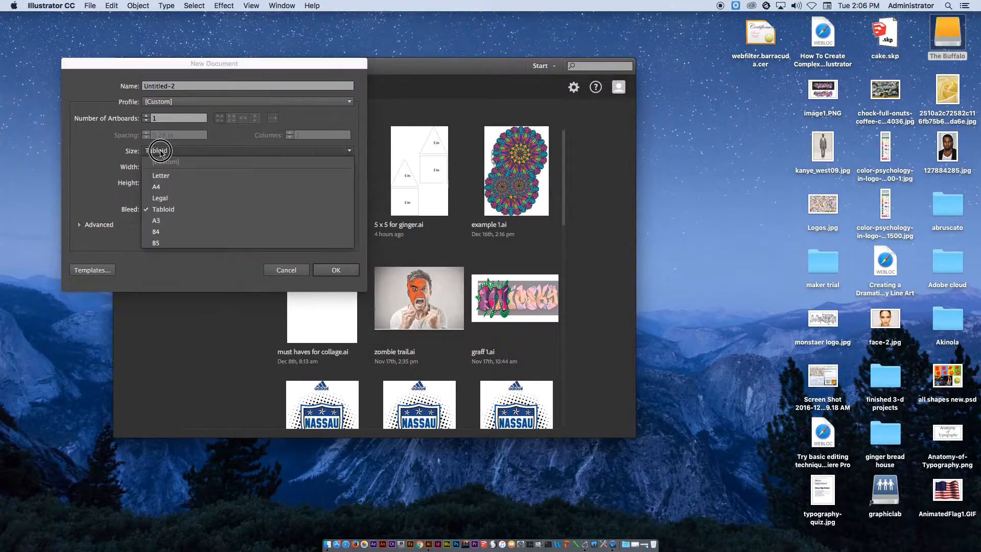
left_click(163, 209)
left_click(334, 272)
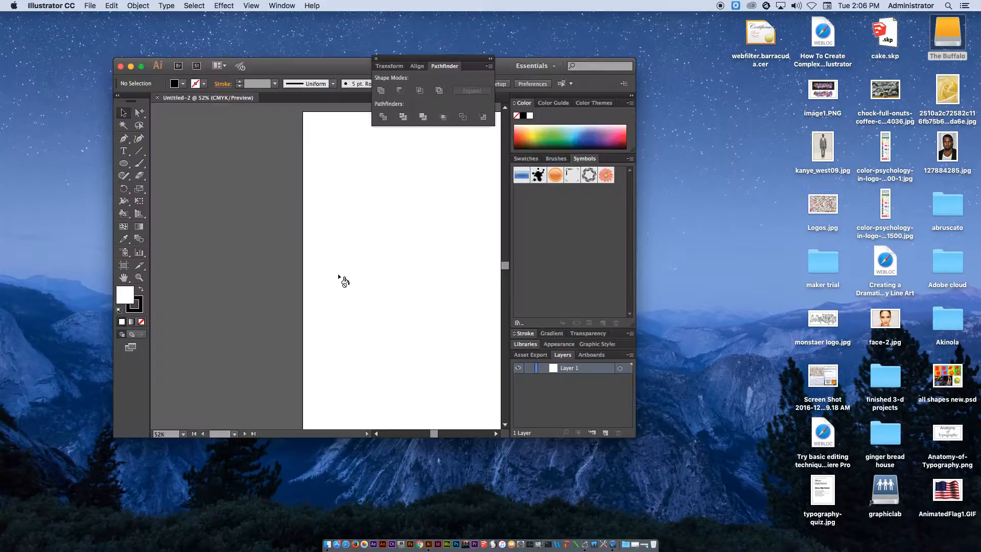
Enlarge the application window to fill the screen and fit the artboard in the window
left_click_drag(273, 61, 157, 16)
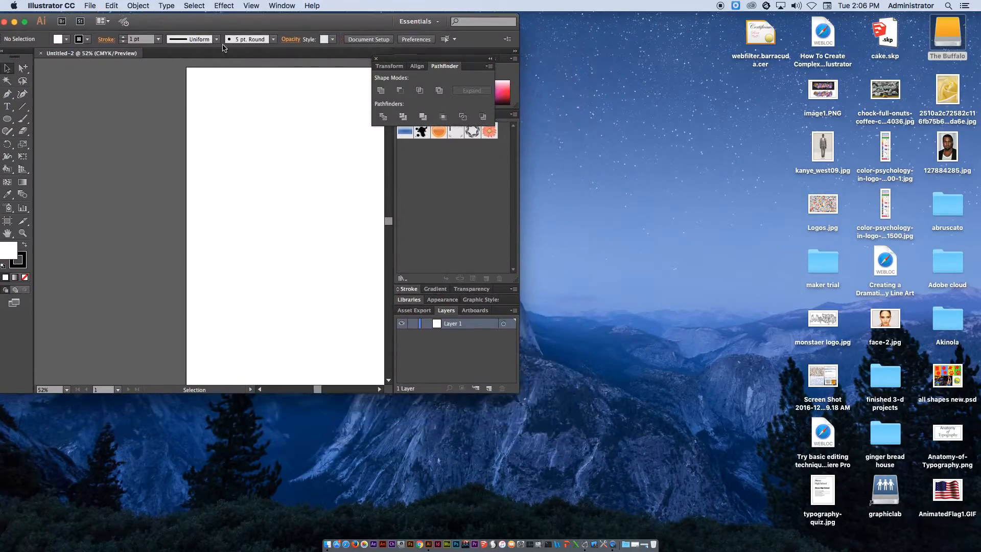
left_click_drag(499, 389, 904, 500)
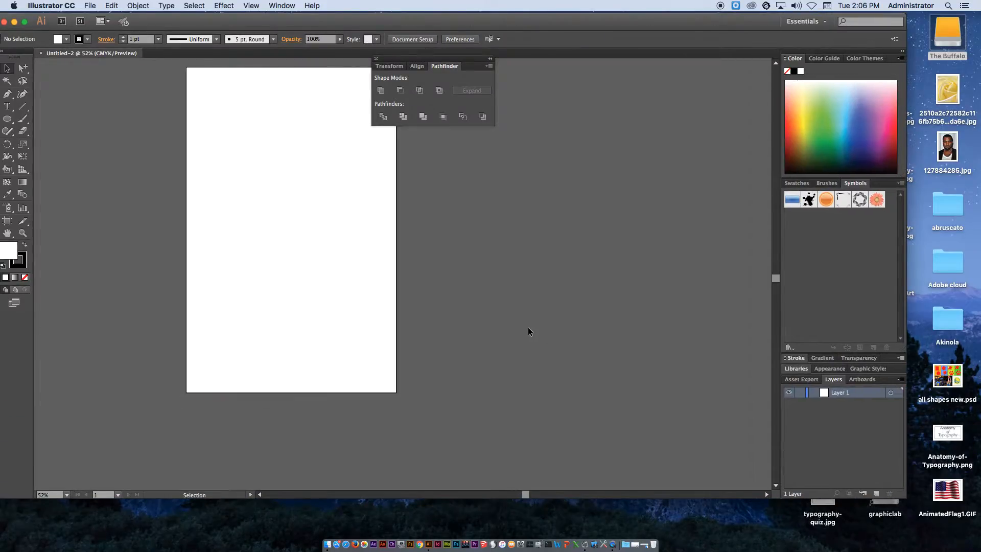
key("super+0")
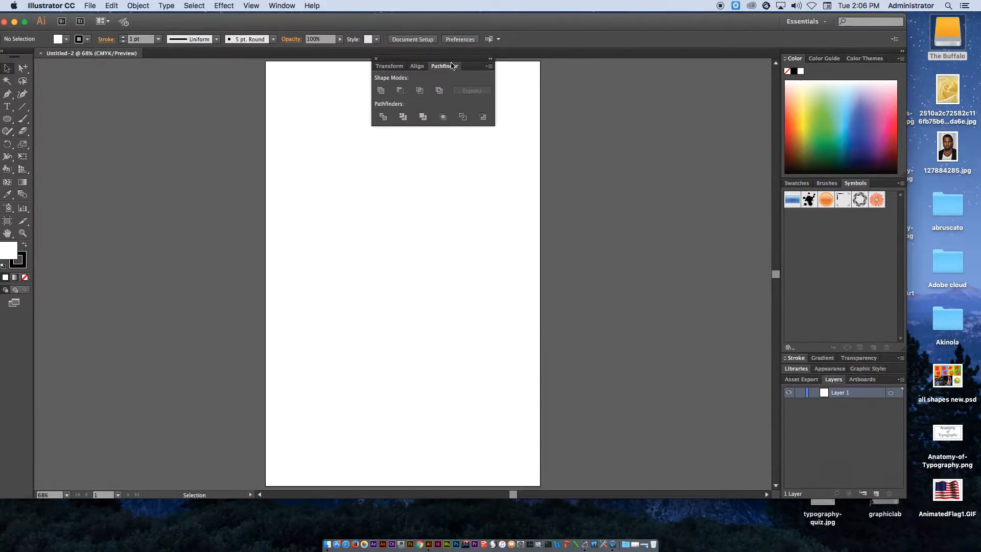
Dock the Pathfinder and Align panels together in a panel column beside the toolbar
left_click_drag(451, 61, 105, 229)
left_click_drag(254, 7, 156, 277)
left_click_drag(132, 225, 103, 280)
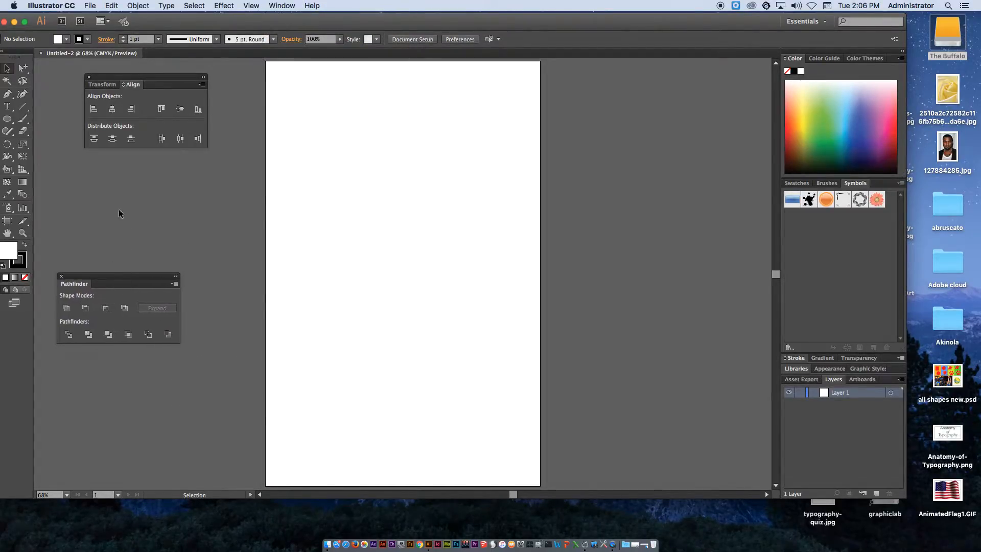
left_click_drag(132, 85, 68, 211)
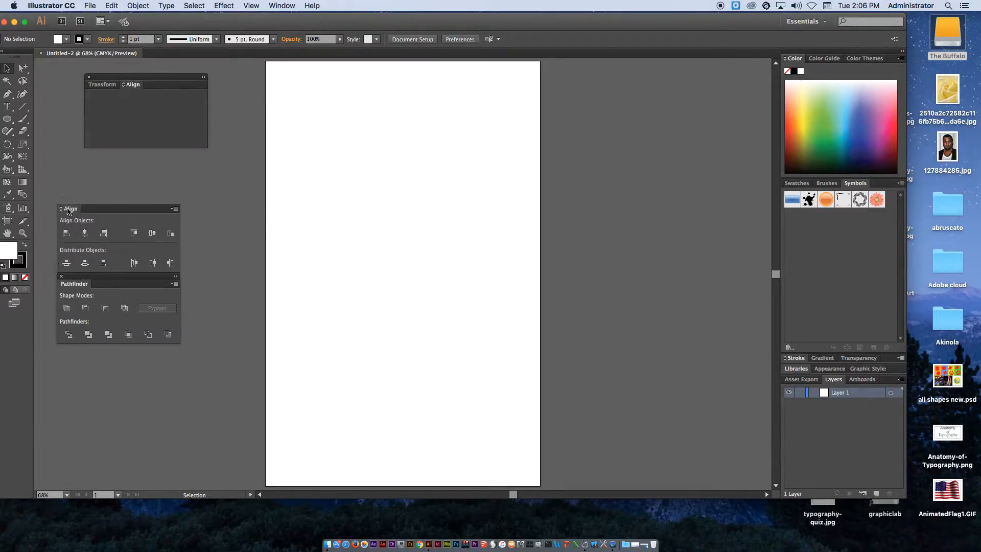
left_click(88, 79)
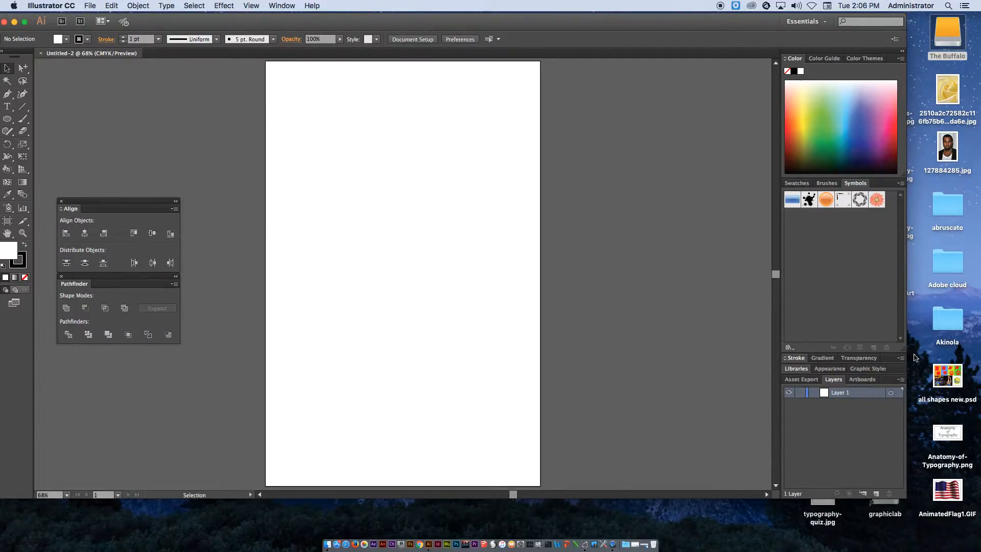
Add the Layers and Symbols panels to the same column and resize the Symbols panel
left_click_drag(838, 384, 72, 350)
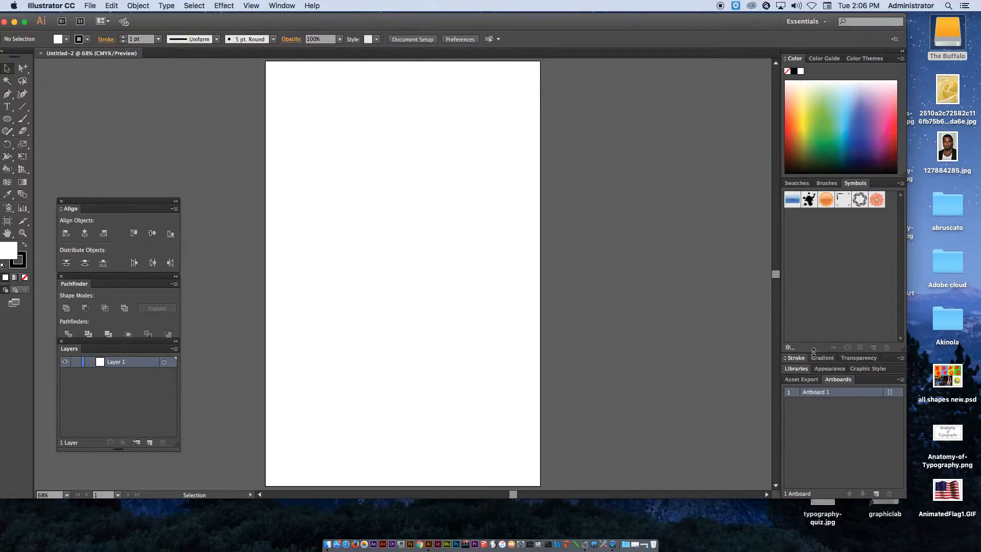
mouse_move(857, 184)
left_mouse_down()
mouse_move(766, 199)
mouse_move(464, 190)
mouse_move(71, 63)
left_mouse_up()
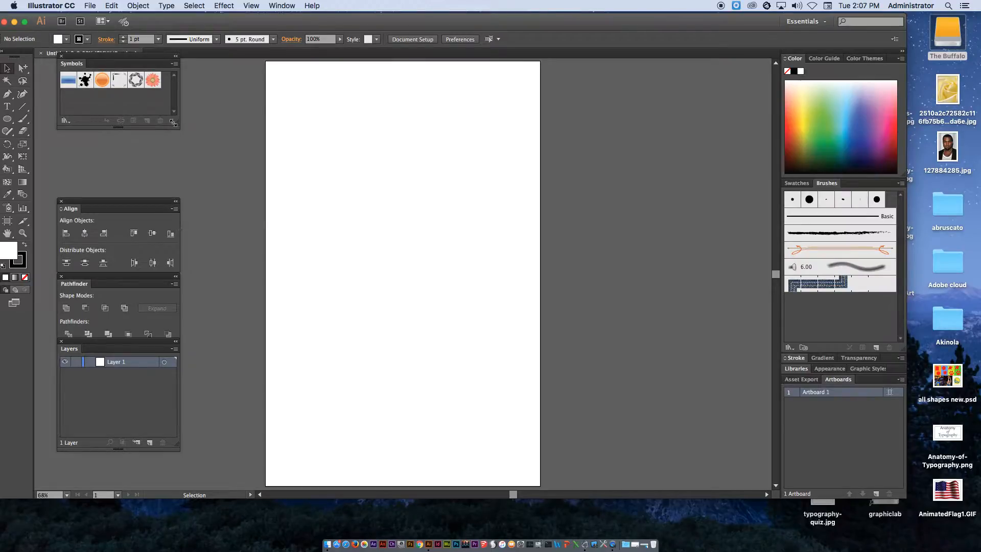
left_click_drag(171, 126, 169, 195)
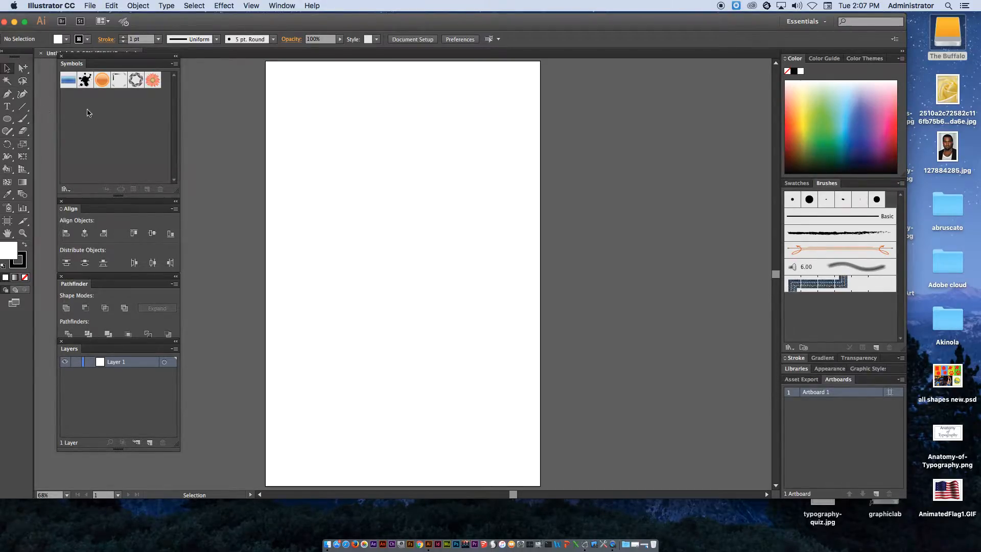
Draw a tall ellipse about 2 in wide and 6.5 in high with the Ellipse tool
left_click_drag(7, 123, 50, 146)
left_click(66, 40)
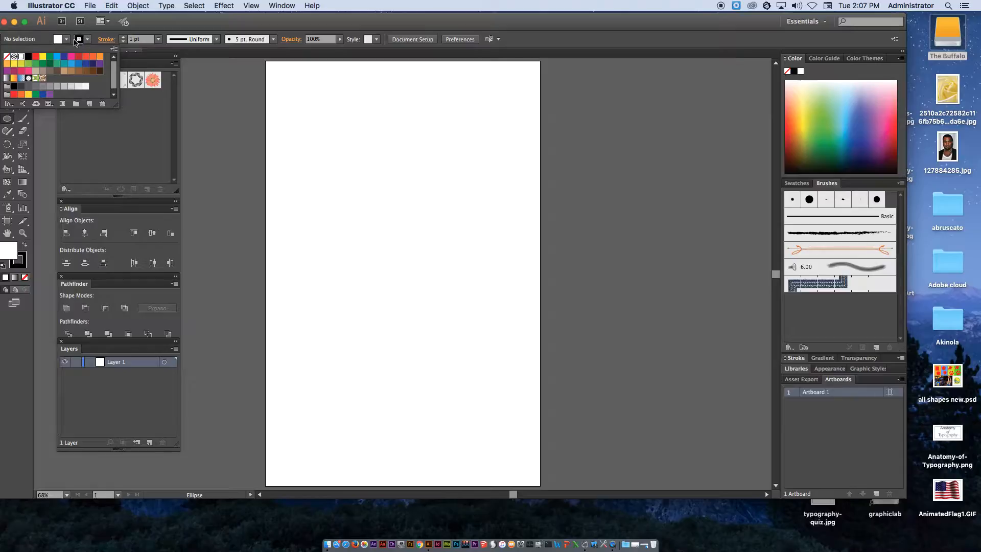
left_click(175, 28)
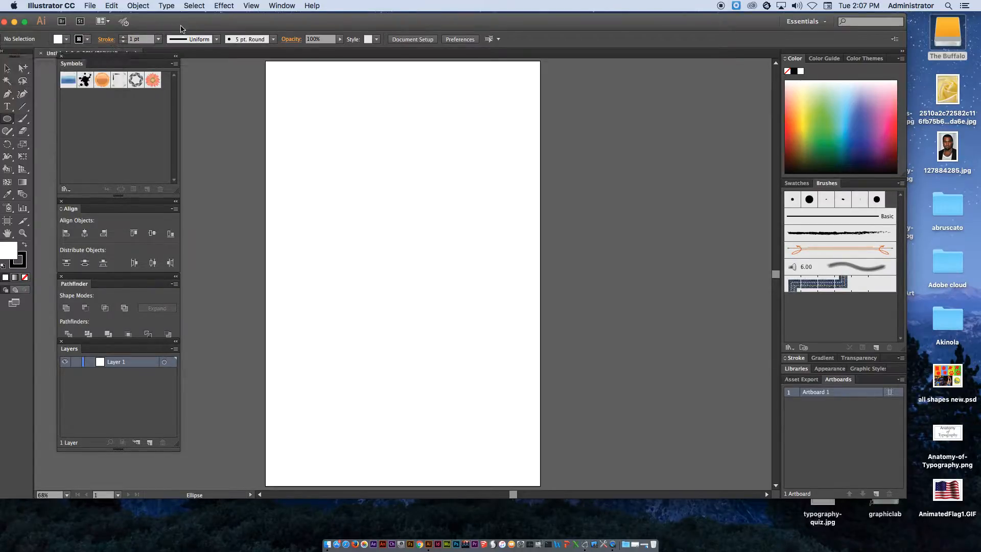
left_click_drag(377, 125, 427, 288)
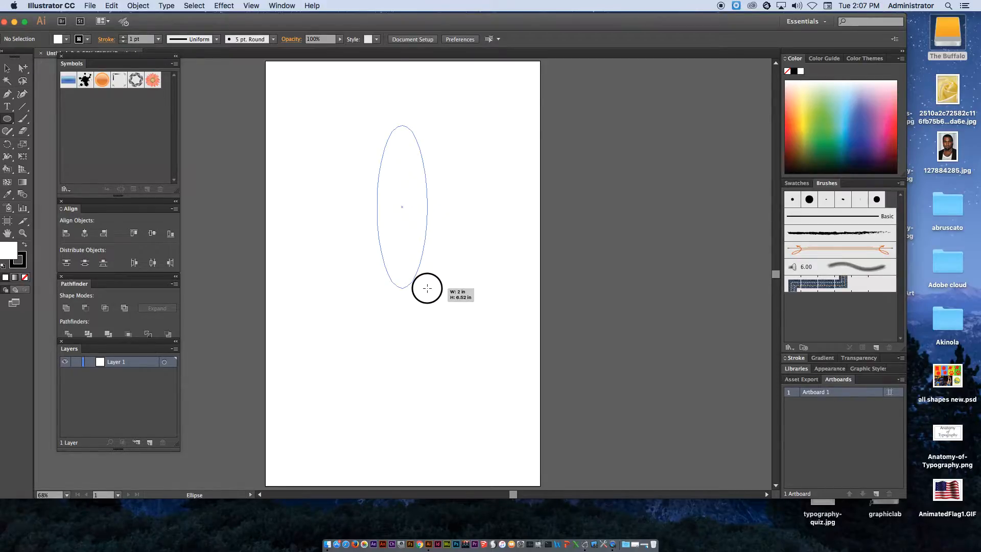
left_click_drag(427, 288, 427, 288)
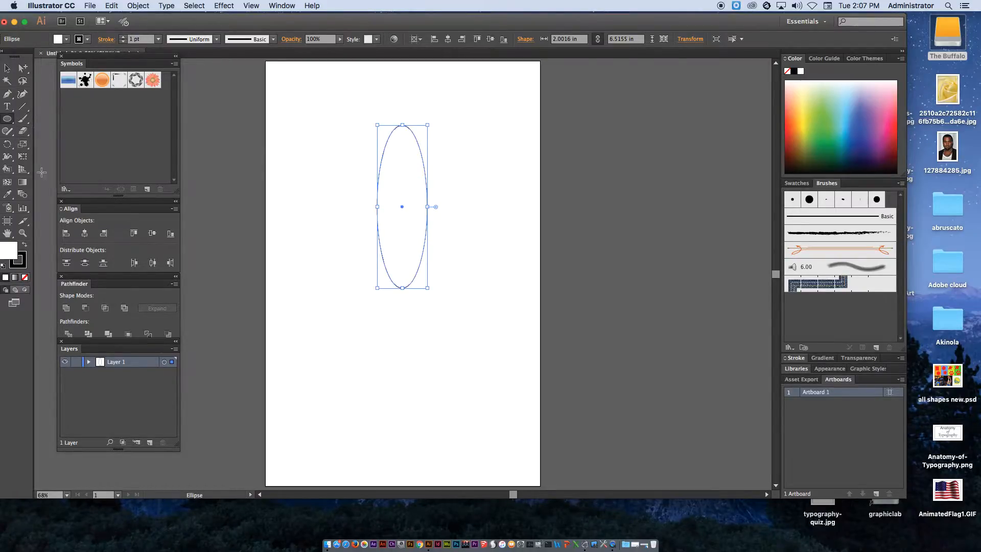
Zoom in on the ellipse and turn on the rulers
key("super+equal")
key("super+equal")
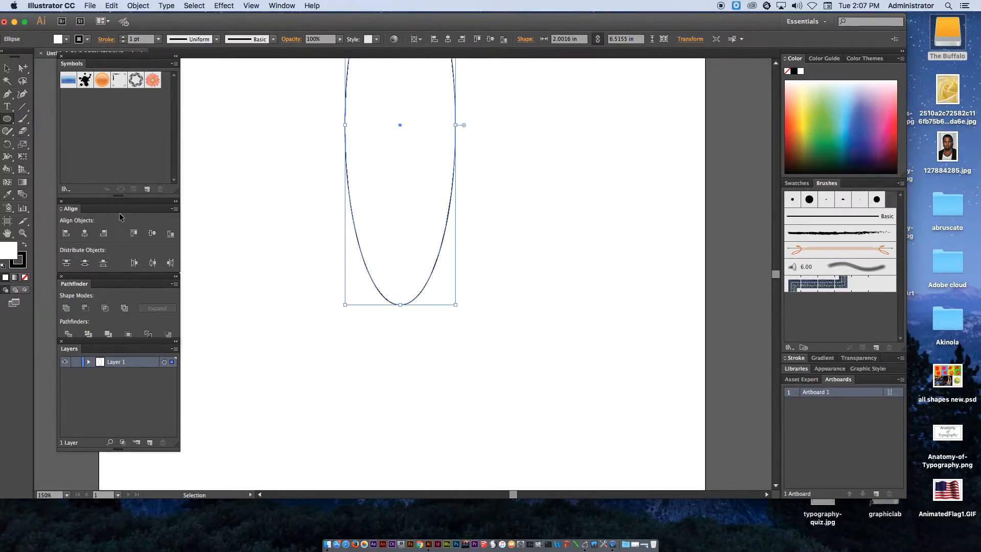
left_click_drag(361, 255, 363, 313)
left_click_drag(379, 274, 374, 268)
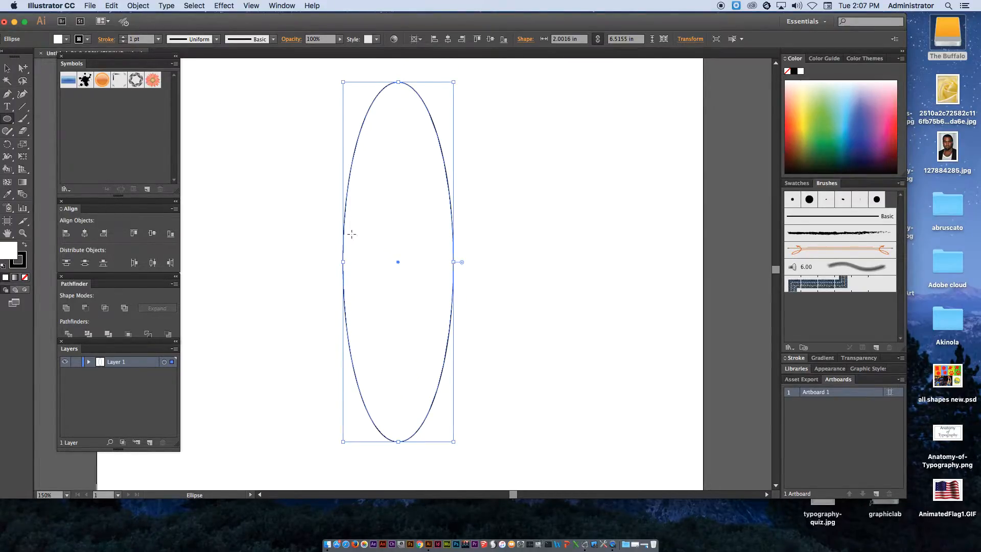
left_click(261, 5)
mouse_move(307, 225)
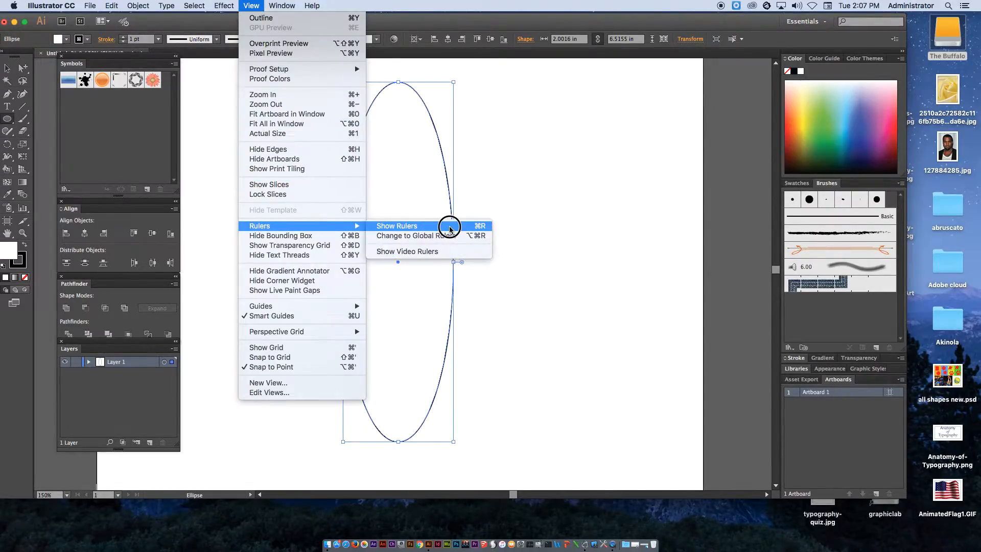
left_click(450, 226)
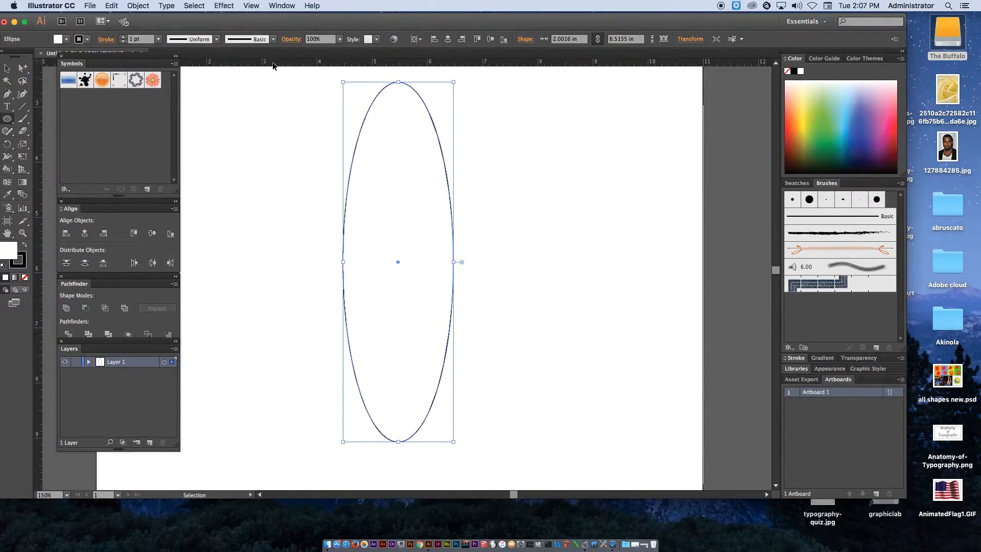
Drag a horizontal and a vertical guide from the rulers through the ellipse's centre
left_click_drag(313, 66, 357, 266)
left_click_drag(41, 266, 399, 259)
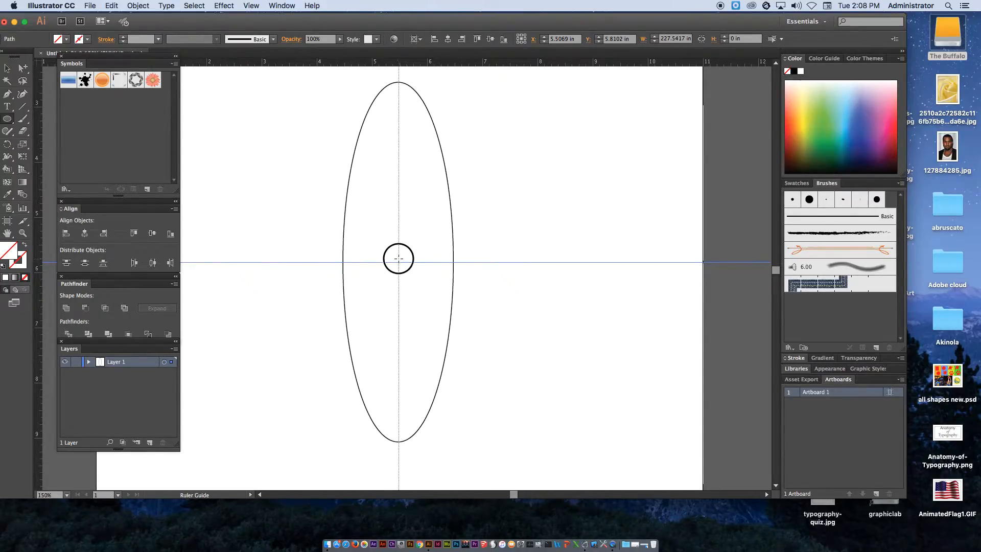
Switch to the Line Segment tool and set its stroke colour to black
left_click_drag(22, 107, 69, 134)
left_click(21, 119)
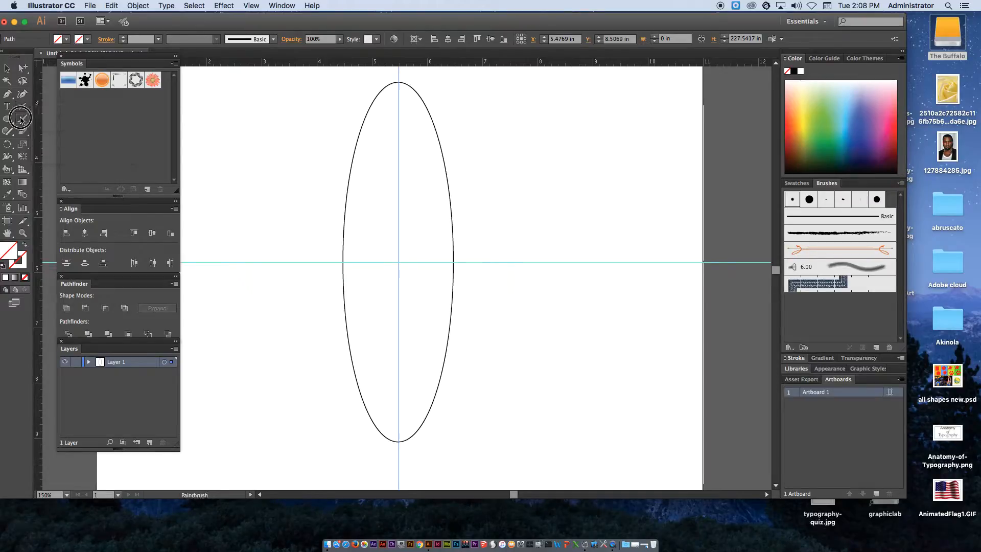
double_click(21, 119)
left_click(95, 214)
mouse_move(23, 122)
left_mouse_down()
mouse_move(79, 121)
mouse_move(27, 118)
mouse_move(53, 104)
left_mouse_up()
left_click(20, 108)
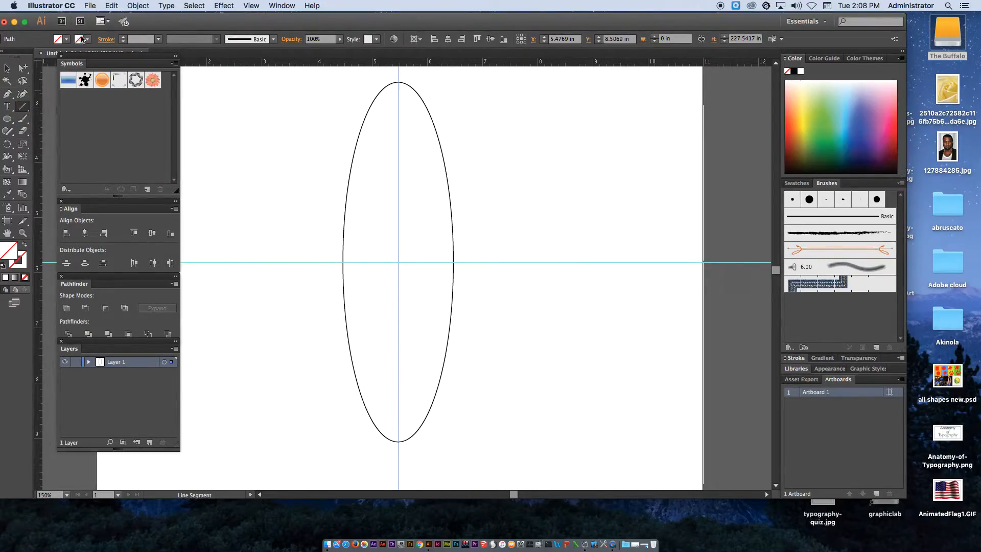
left_click(86, 40)
left_click(28, 57)
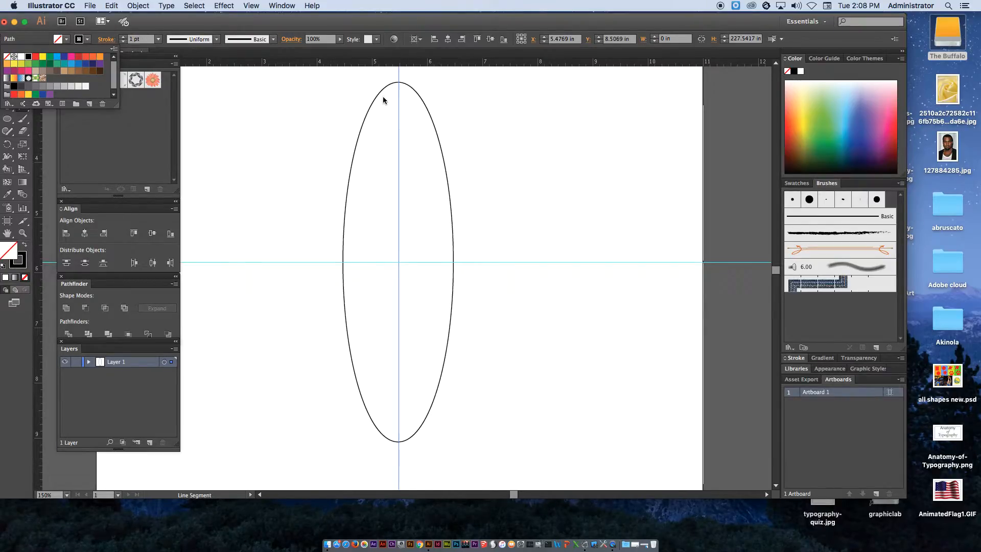
left_click(374, 54)
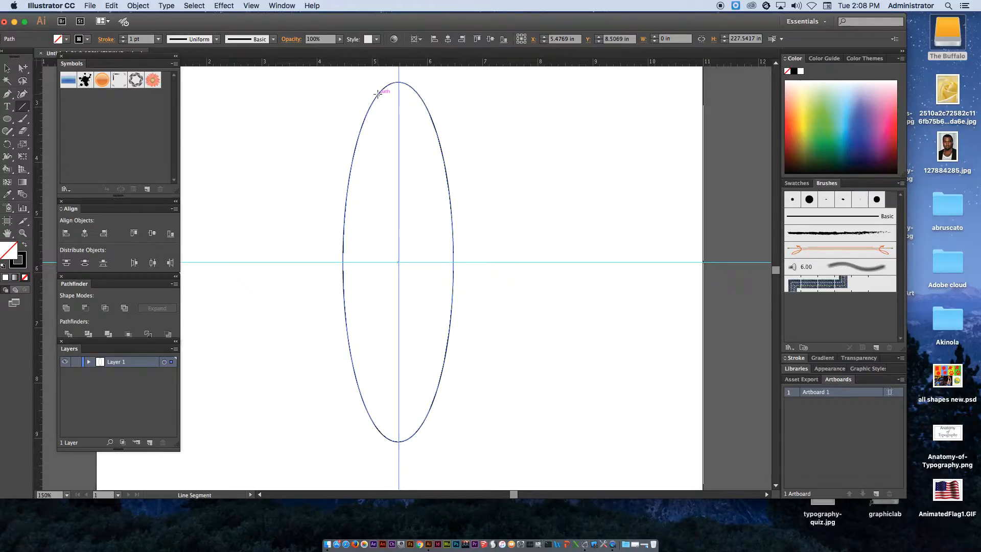
Draw four diagonal line segments crossing the ellipse from edge to edge in its upper and middle parts
left_click_drag(377, 93, 449, 199)
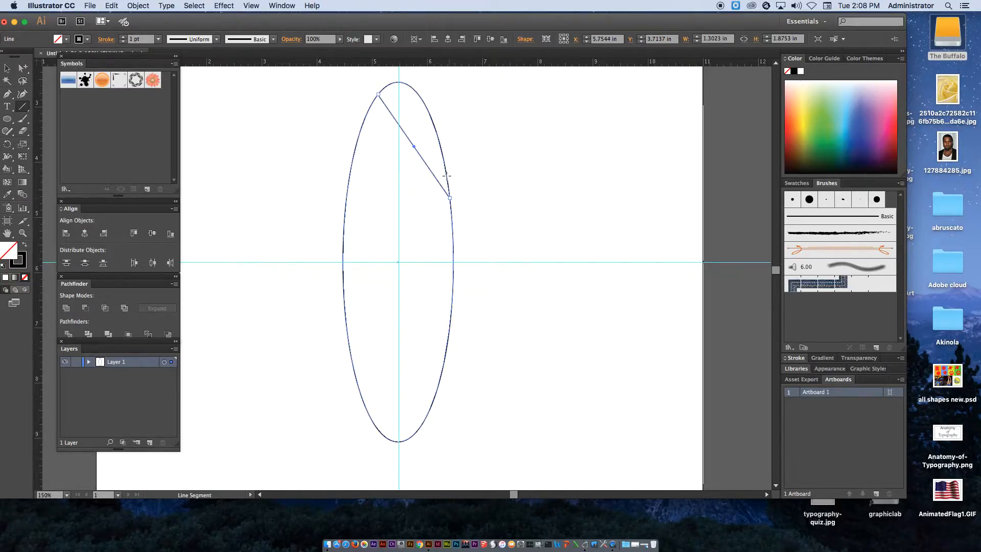
left_click_drag(439, 145, 343, 275)
left_click_drag(346, 204, 446, 347)
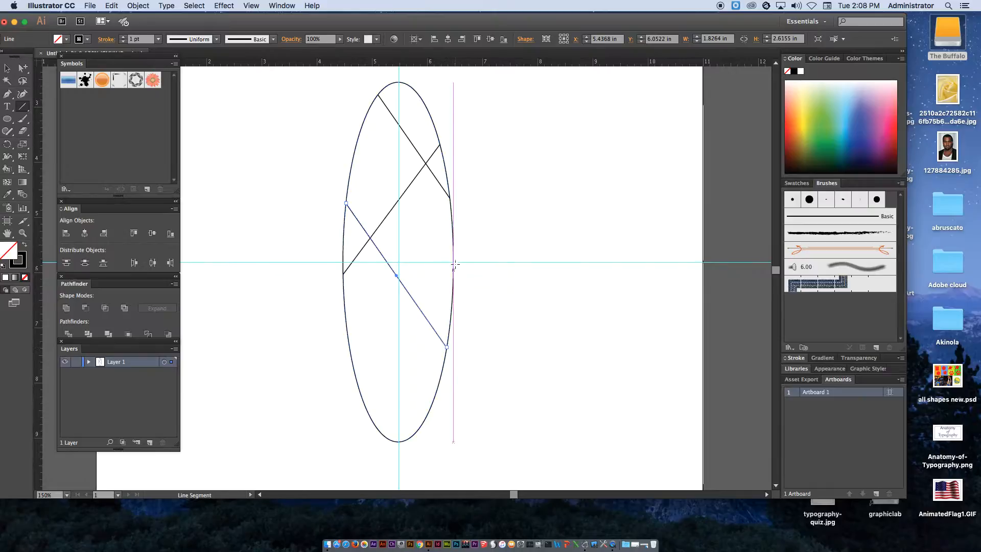
left_click_drag(452, 239, 345, 305)
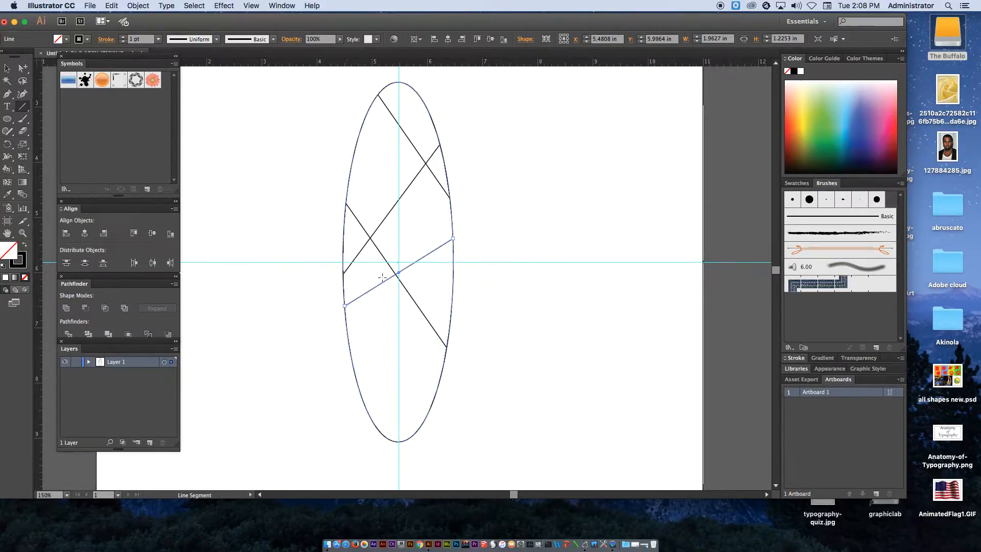
Add a long diagonal line, a near-vertical line through the ellipse, and two crossing lines in its lower part
left_click_drag(360, 136, 452, 307)
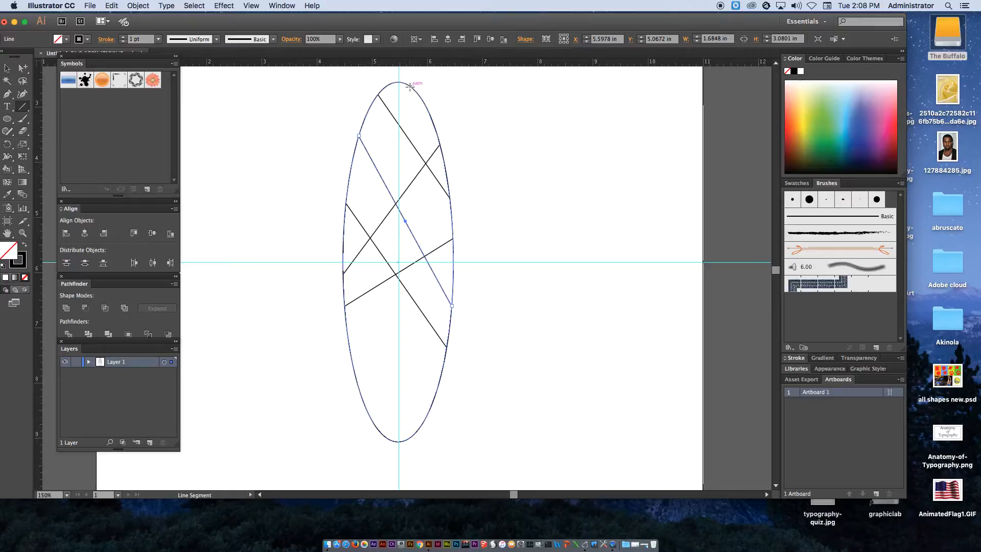
left_click_drag(409, 85, 384, 435)
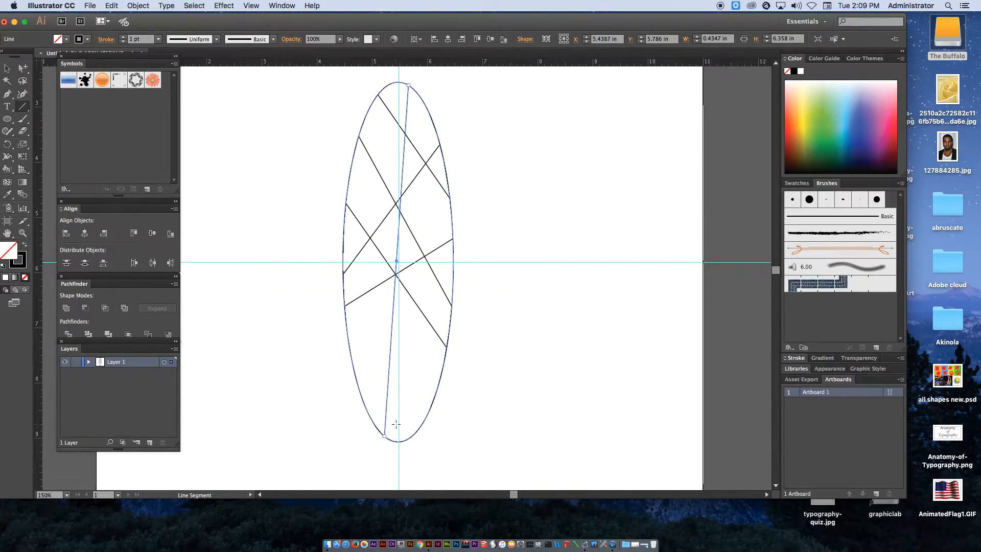
left_click_drag(345, 326, 439, 380)
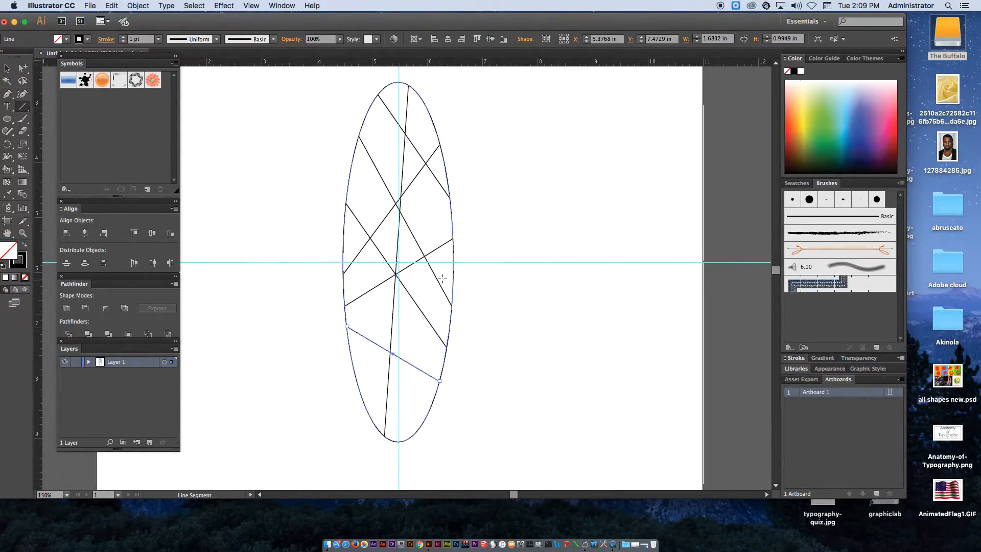
left_click_drag(451, 274, 356, 381)
Draw two curved arcs inside the upper part of the ellipse with the Arc tool
left_click_drag(22, 106, 79, 122)
left_click_drag(351, 169, 396, 204)
mouse_move(398, 204)
left_mouse_down()
mouse_move(438, 208)
mouse_move(427, 234)
mouse_move(385, 241)
mouse_move(379, 217)
mouse_move(343, 237)
left_mouse_up()
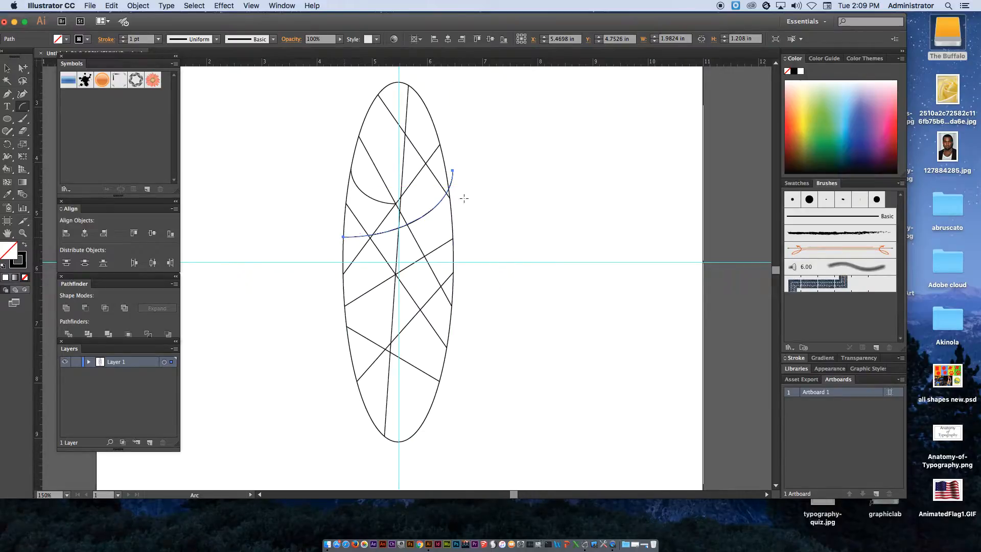
Draw two large spirals overlapping the ellipse's left side with the Spiral tool
left_click_drag(22, 105, 71, 129)
left_click_drag(330, 132, 442, 145)
left_click_drag(309, 295, 441, 201)
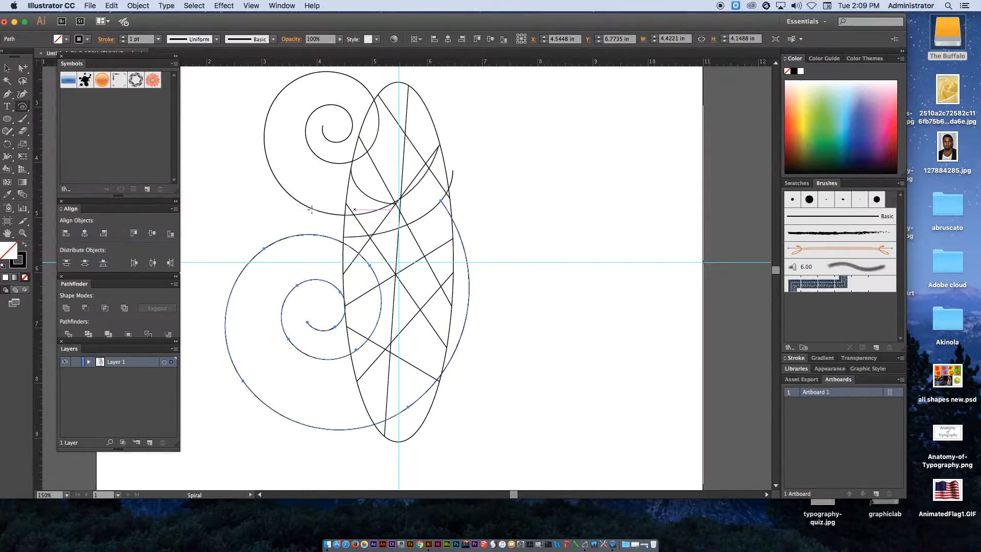
Scatter round dots of various sizes inside the ellipse's segments with the Paintbrush tool
left_click_drag(23, 118, 61, 113)
left_click(378, 150)
left_click(397, 107)
left_click(388, 171)
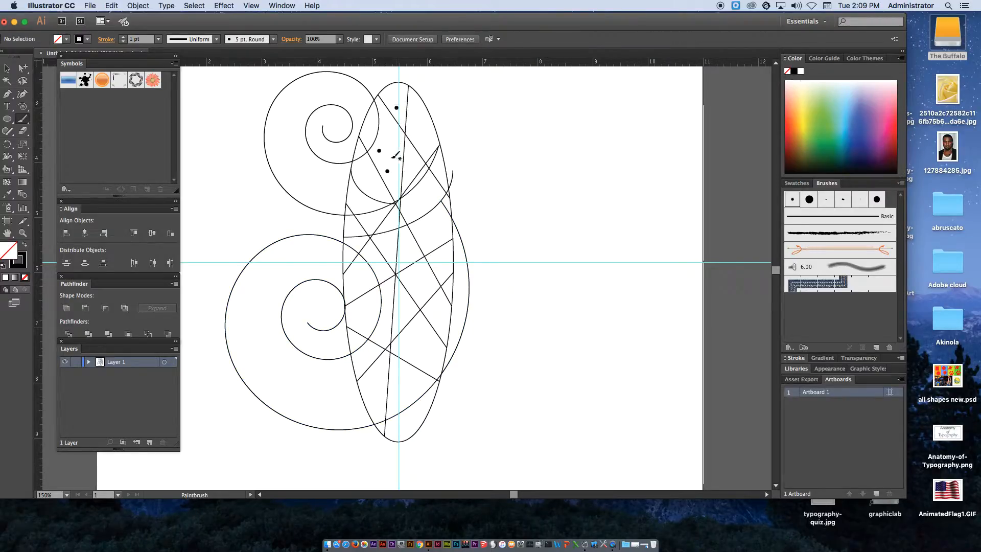
left_click(420, 125)
left_click(365, 177)
left_click(428, 194)
left_click(434, 233)
left_click(420, 287)
left_click(417, 346)
left_click(405, 393)
left_click(373, 392)
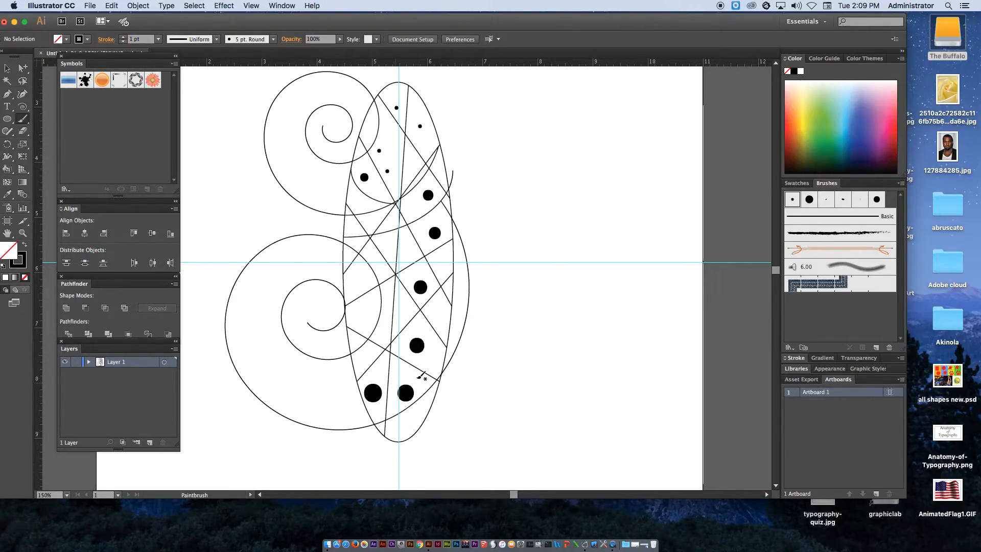
left_click(408, 374)
left_click(375, 371)
left_click(429, 362)
left_click(435, 313)
left_click(442, 255)
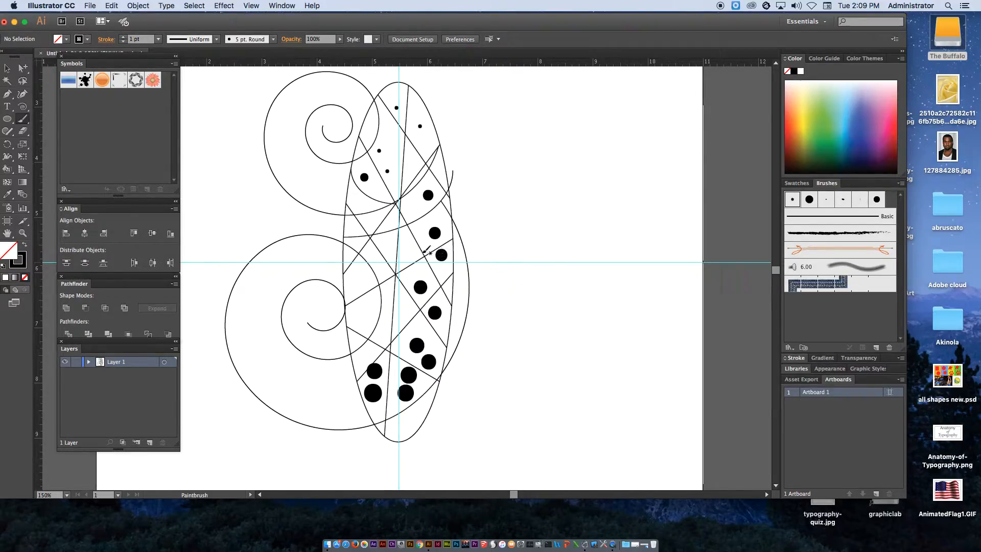
left_click(409, 247)
left_click(370, 220)
left_click(360, 203)
left_click(377, 188)
left_click(387, 144)
left_click(428, 139)
left_click(414, 166)
left_click(415, 210)
left_click(389, 245)
Delete one of the lower dots using the Group Selection tool
left_click_drag(22, 67, 62, 80)
left_click(375, 371)
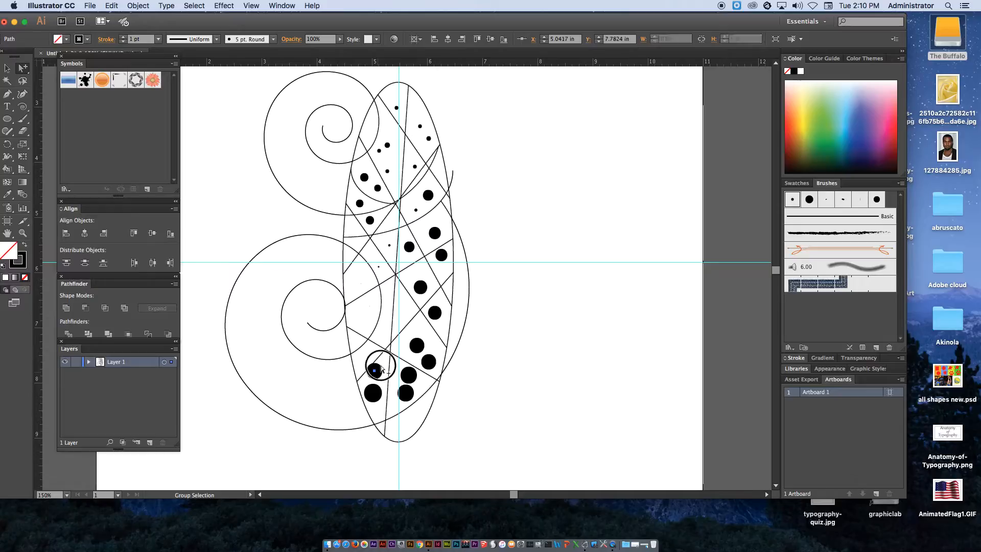
key("Delete")
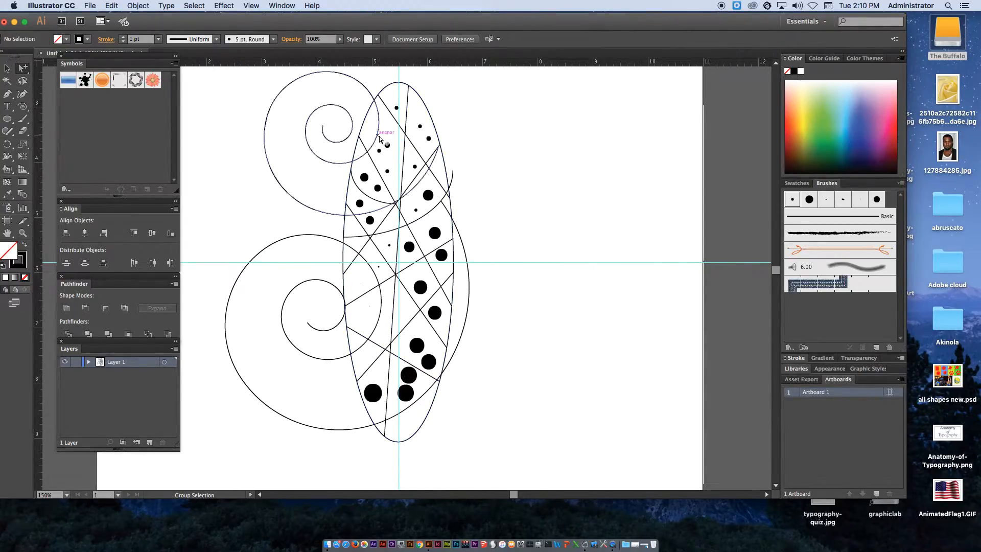
Select all the artwork, expand its appearance, and divide it with the Pathfinder
left_click_drag(195, 76, 515, 454)
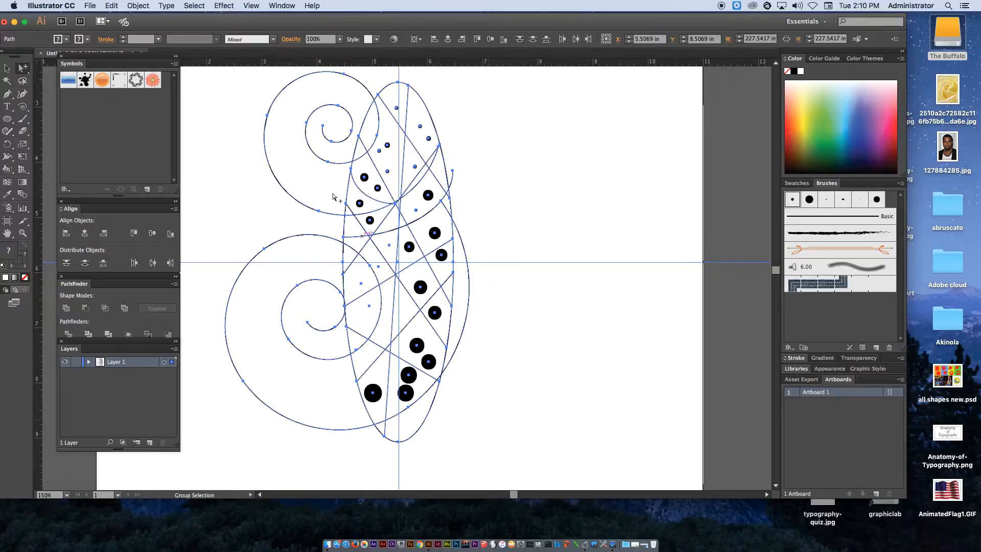
left_click(138, 6)
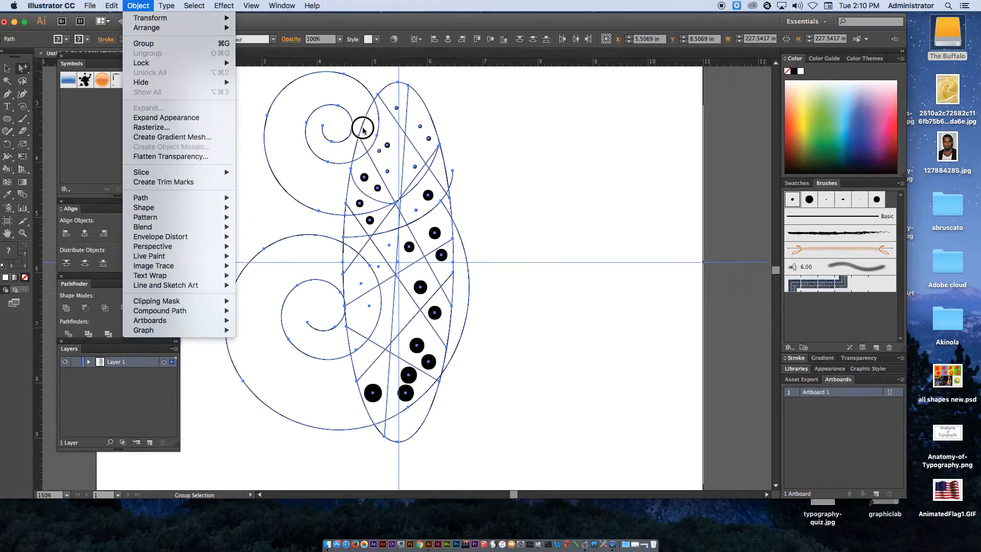
left_click(192, 119)
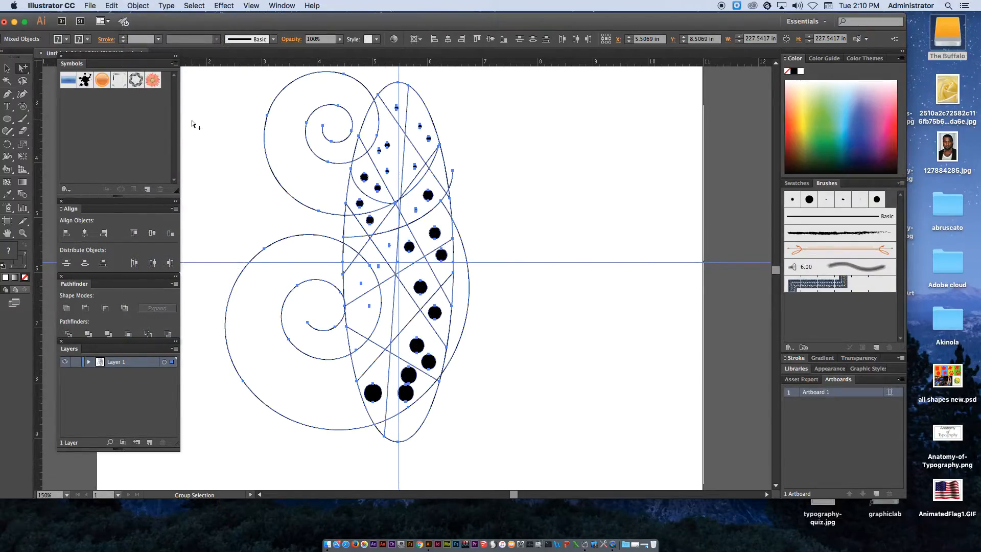
left_click(68, 334)
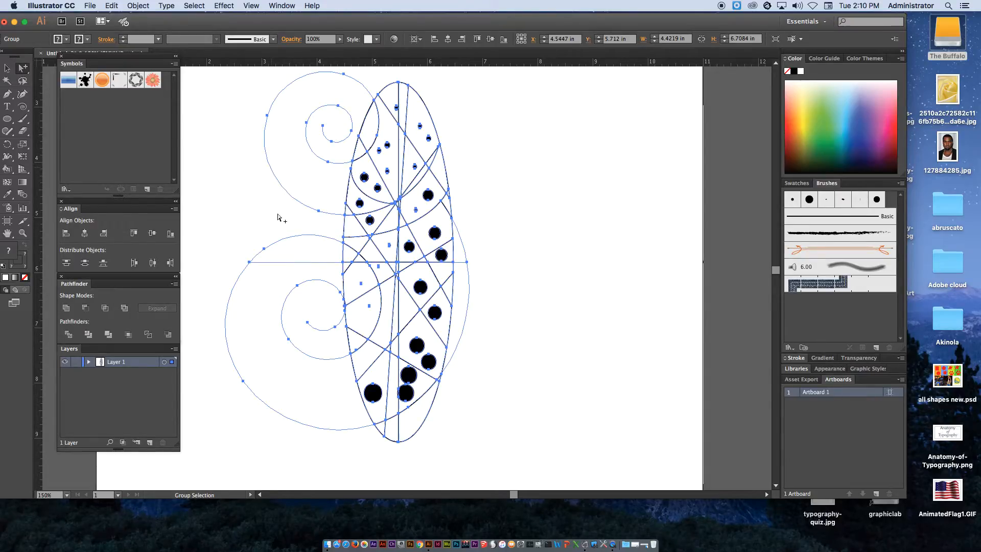
left_click(489, 159, "super")
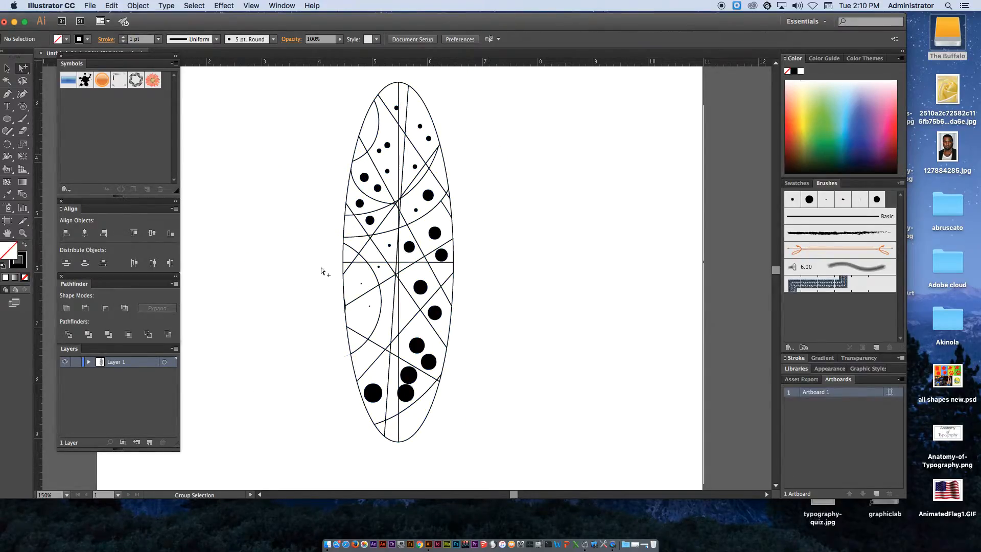
Save the whole design as a new Graphic symbol named oval 1
left_click(7, 67)
left_click_drag(274, 72, 529, 465)
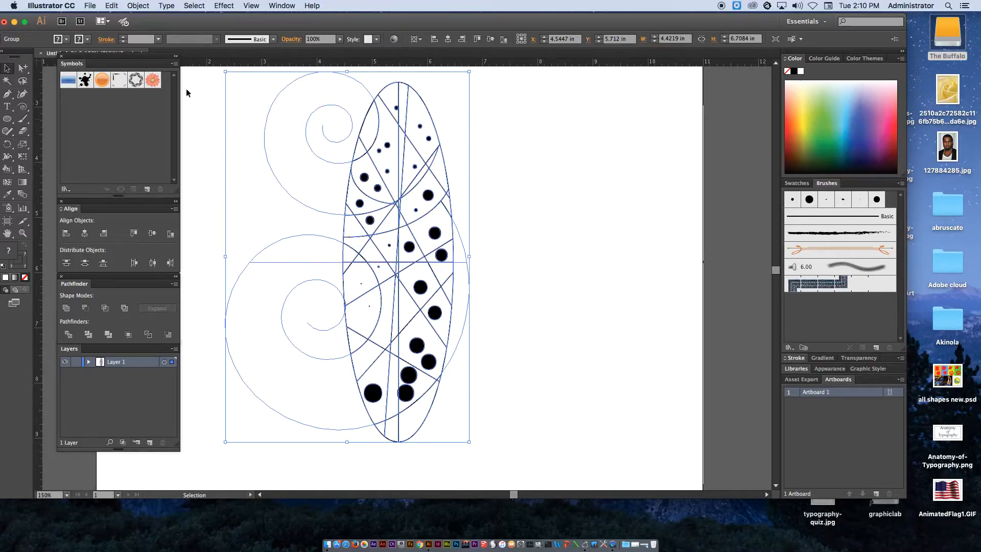
left_click(174, 63)
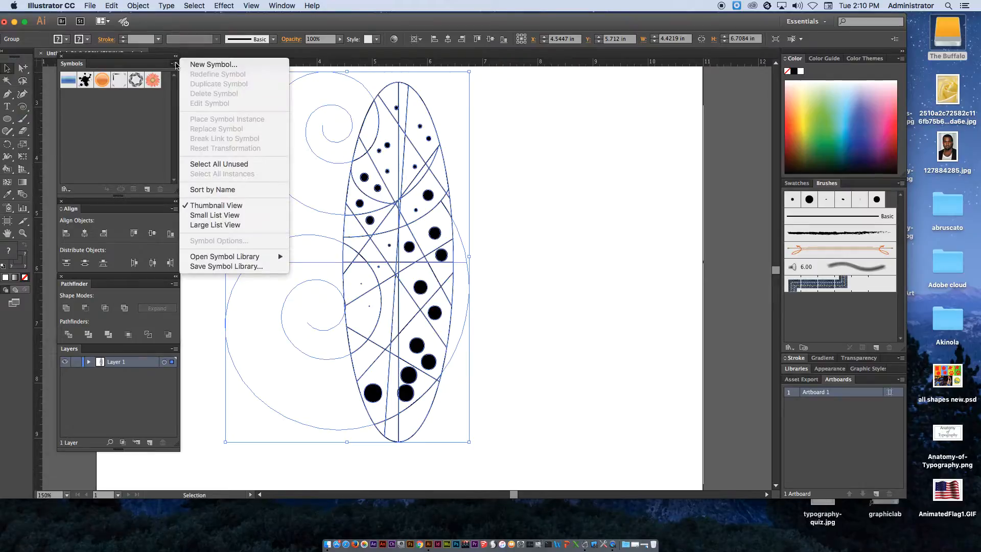
left_click(209, 64)
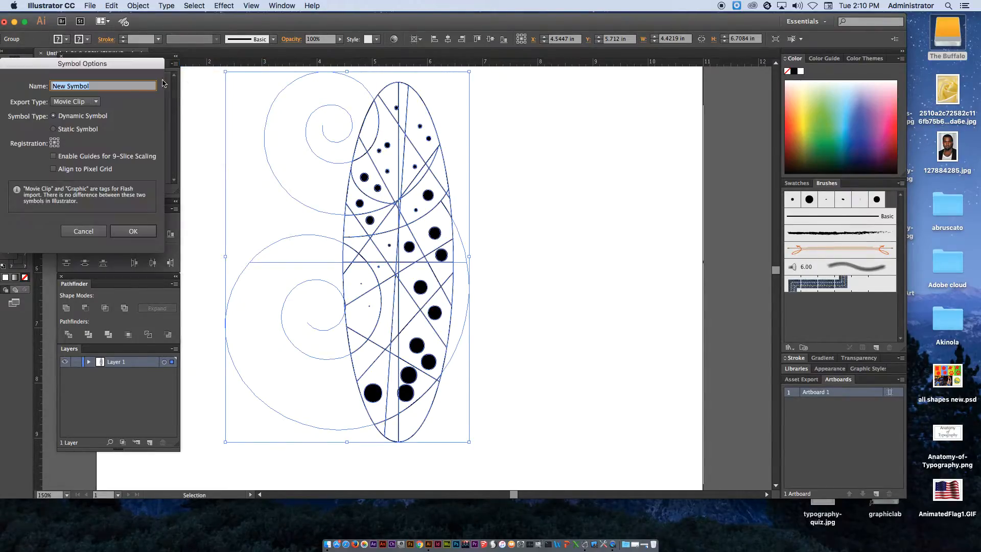
left_click(96, 103)
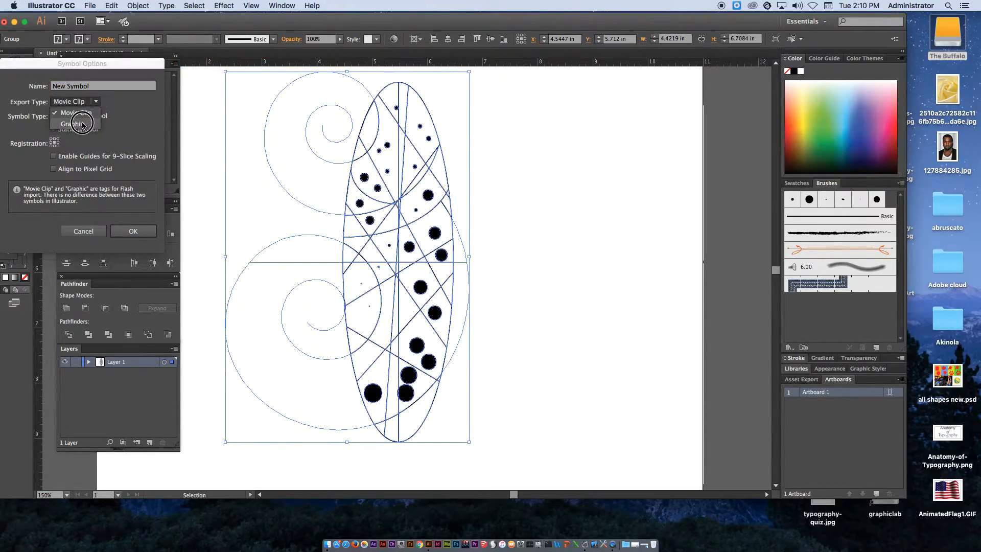
left_click(86, 123)
key("shift+Tab")
type("o")
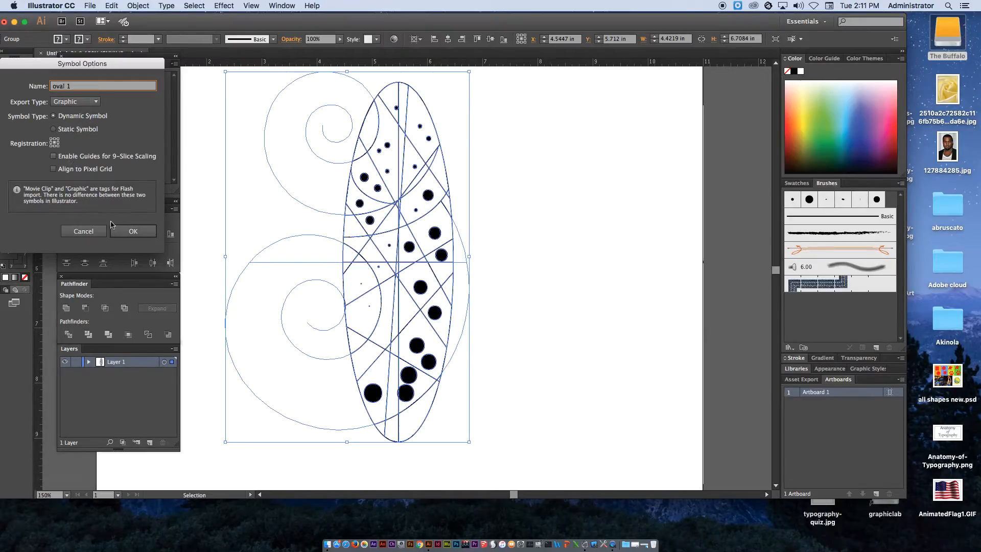
left_click(132, 230)
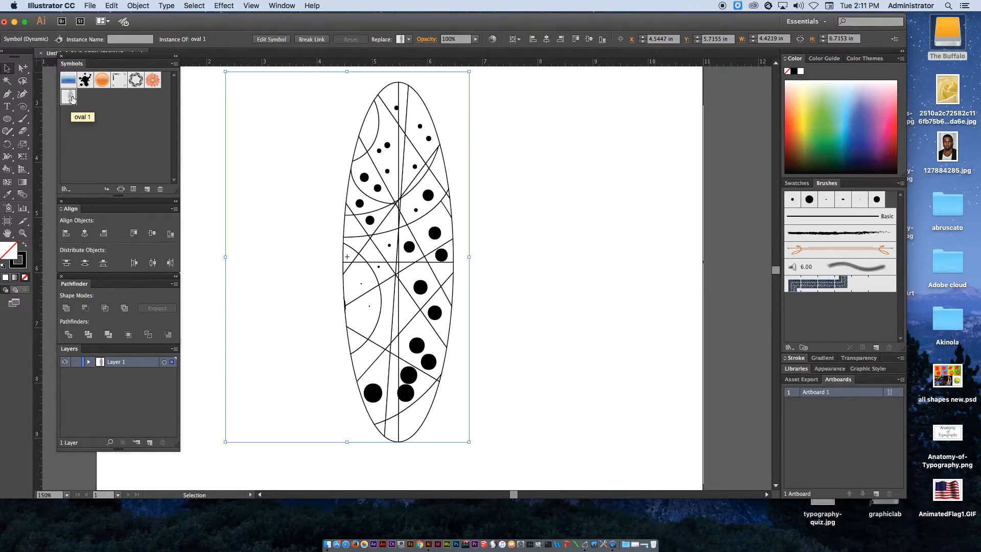
Place an instance of the oval 1 symbol on the artboard and delete it
left_click_drag(72, 98, 594, 188)
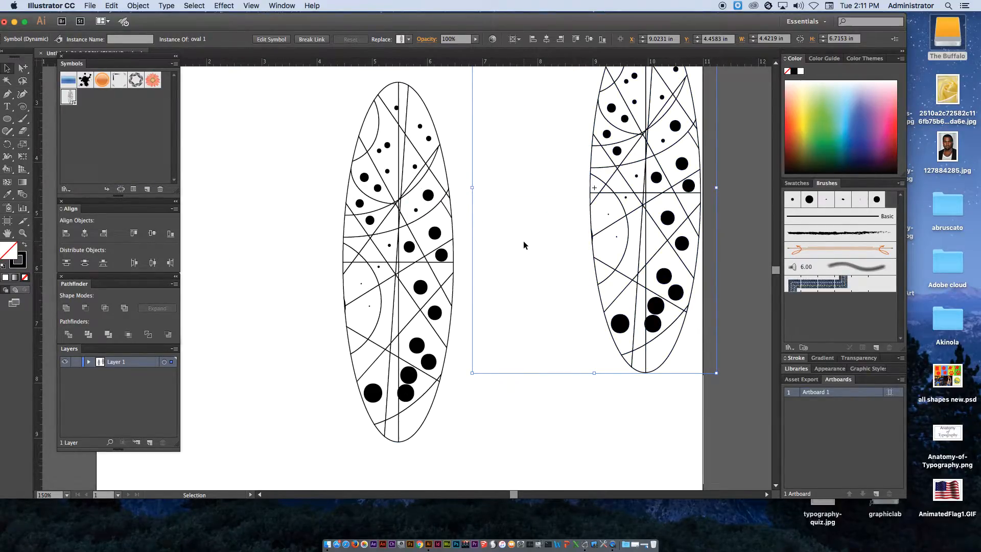
key("Delete")
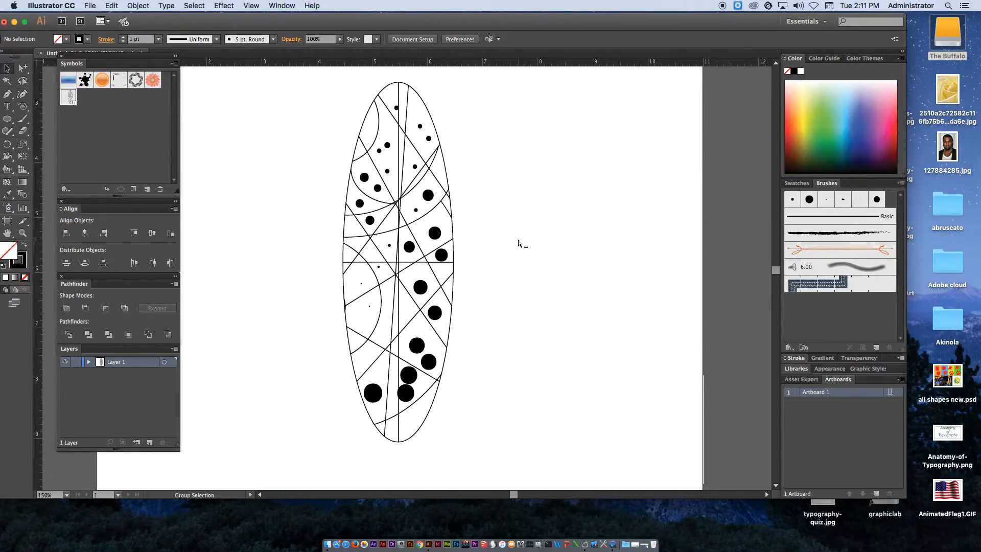
Scale the oval design down to about 2.7 in by 4.1 in and move it near the artboard's top
key("super+minus")
key("super+minus")
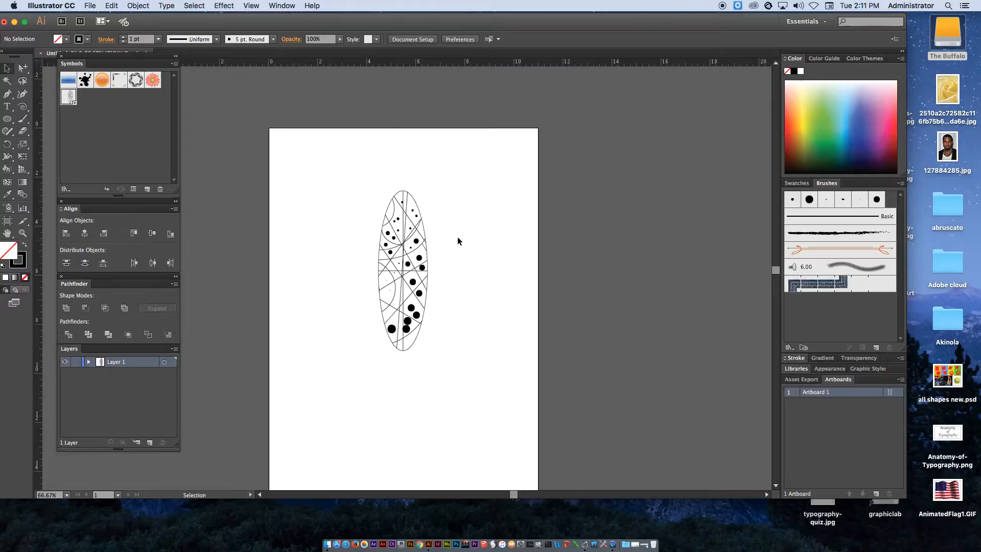
left_click_drag(331, 160, 465, 390)
left_click_drag(411, 286, 406, 232)
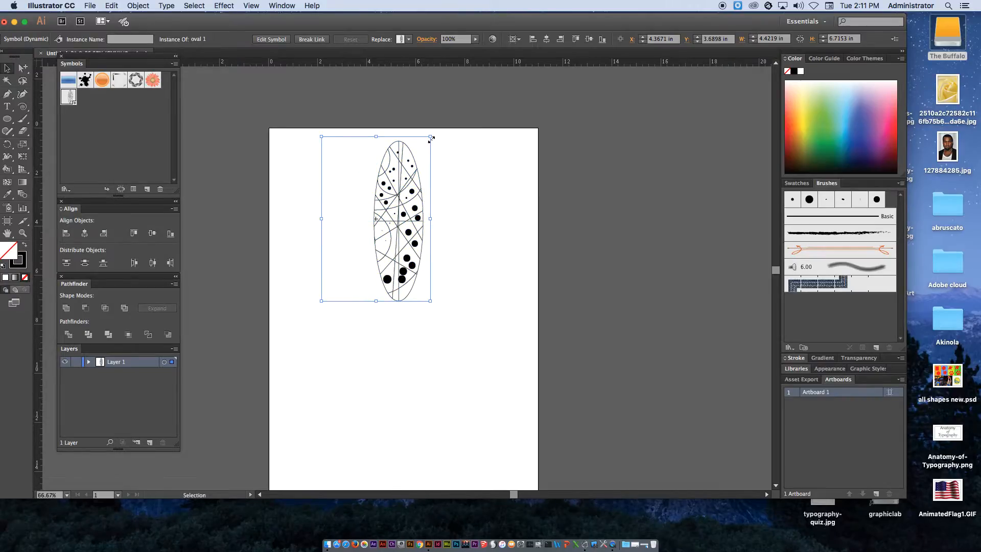
left_click_drag(431, 136, 388, 200)
left_click_drag(369, 233, 399, 177)
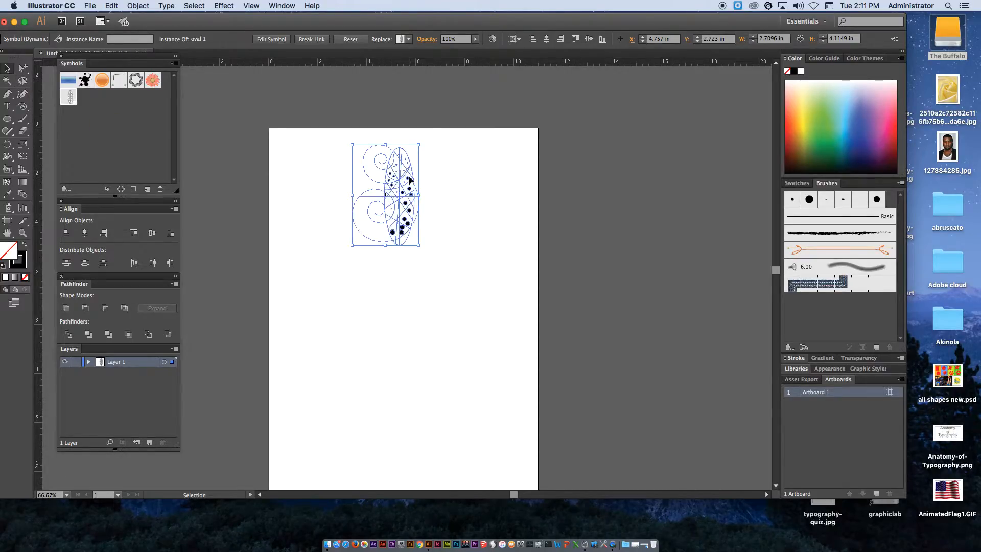
With the Rotate tool, rotate a copy of the oval 30° around its bottom tip
left_click_drag(7, 144, 56, 144)
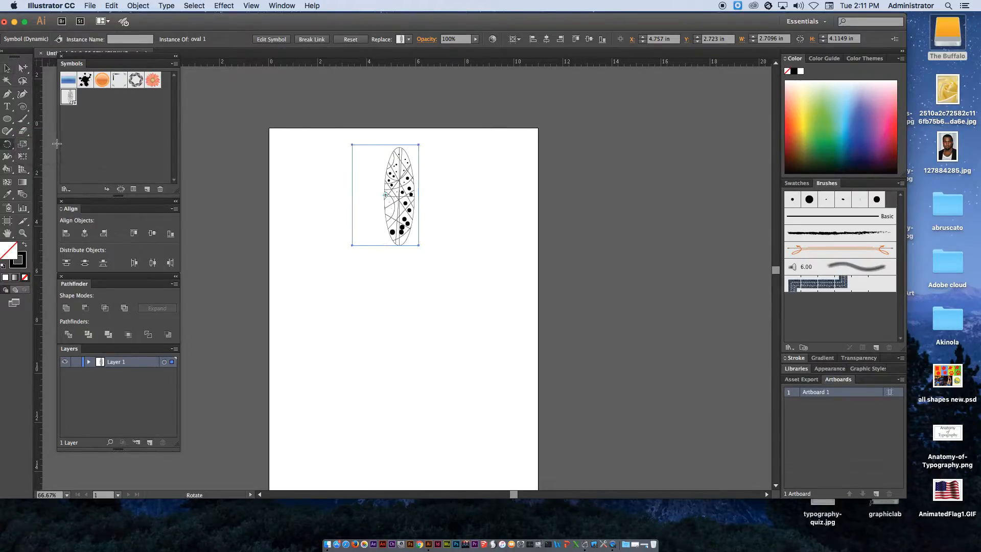
double_click(7, 145)
left_click_drag(99, 68, 537, 123)
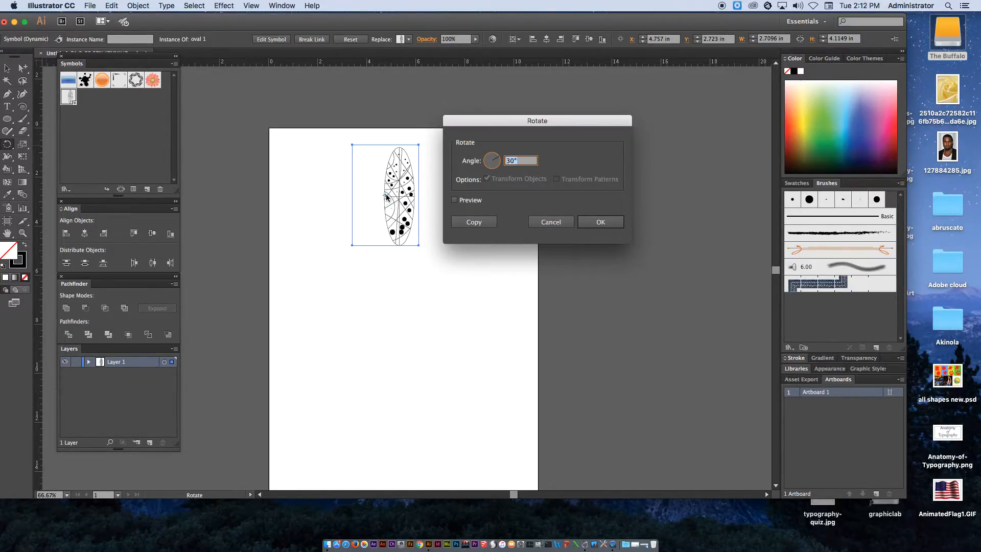
left_click(557, 220)
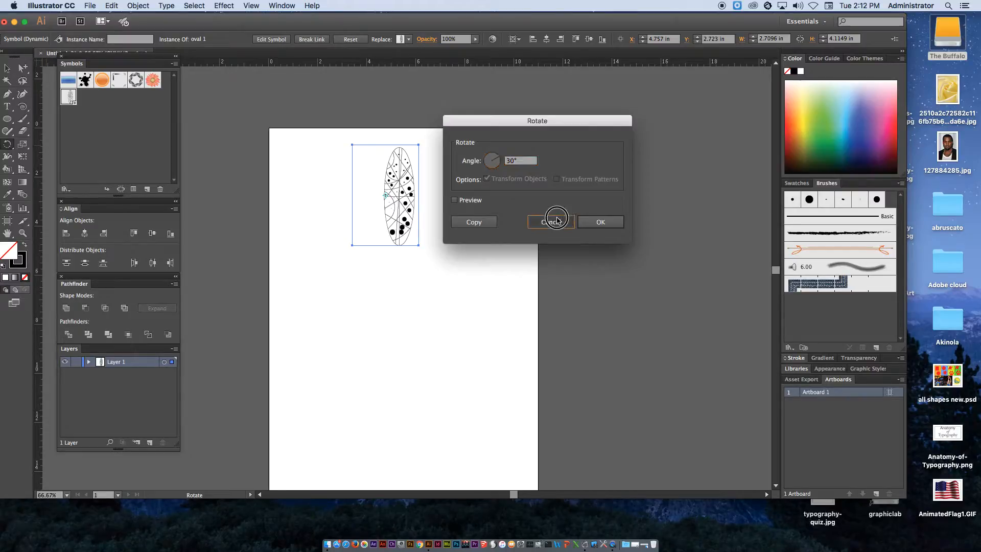
left_click(552, 222)
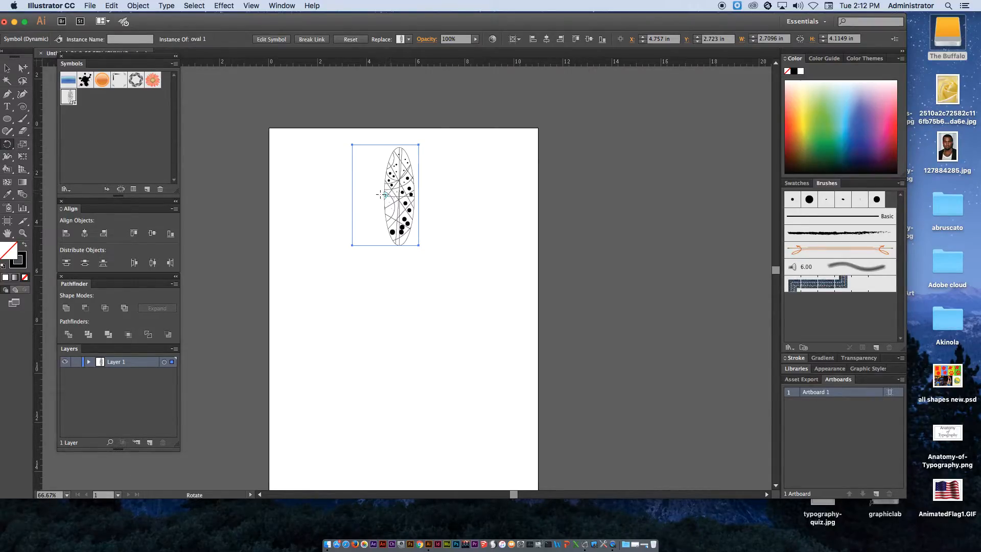
left_click(400, 246, "alt")
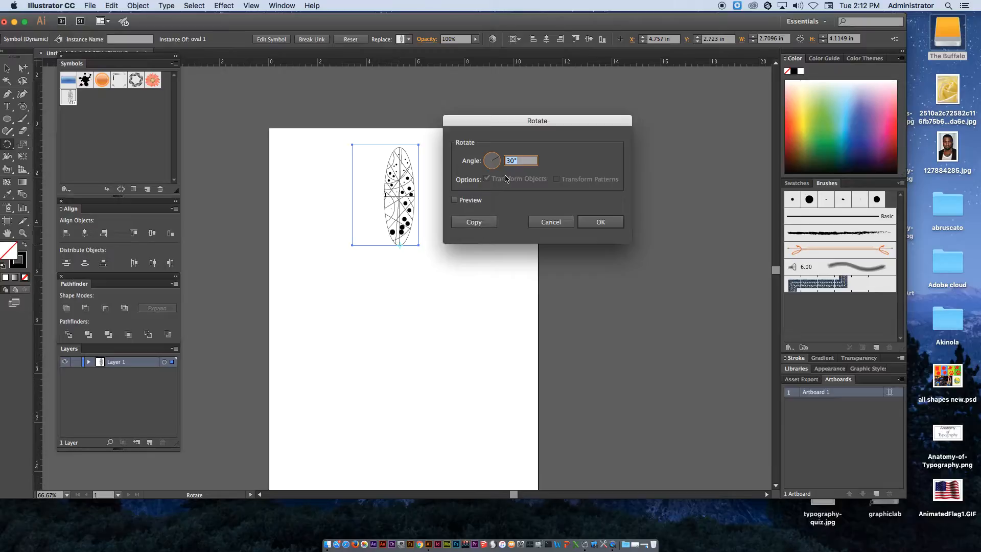
left_click(485, 224)
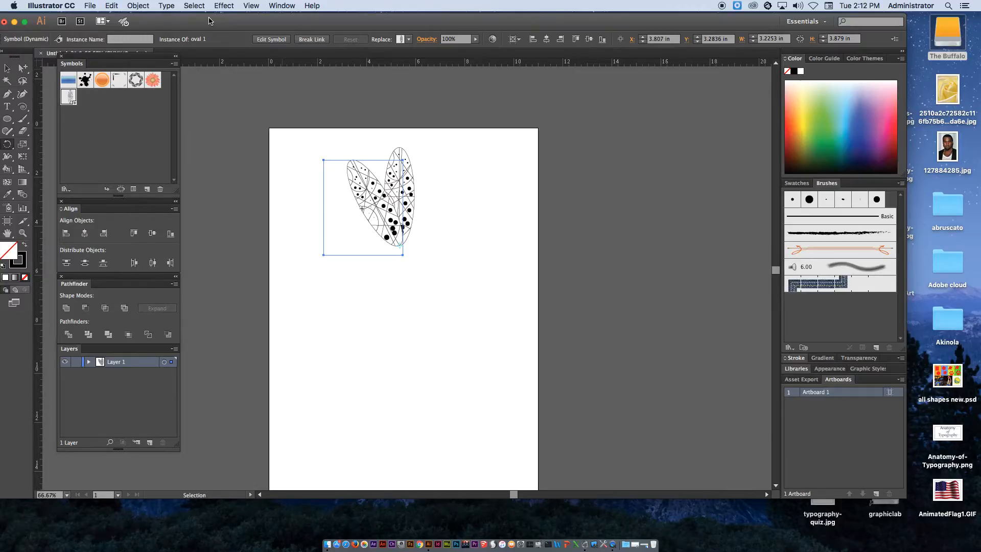
Repeat the 30° rotate-copy until the ovals form a full circle around the common point
key("super+d")
key("super+d")
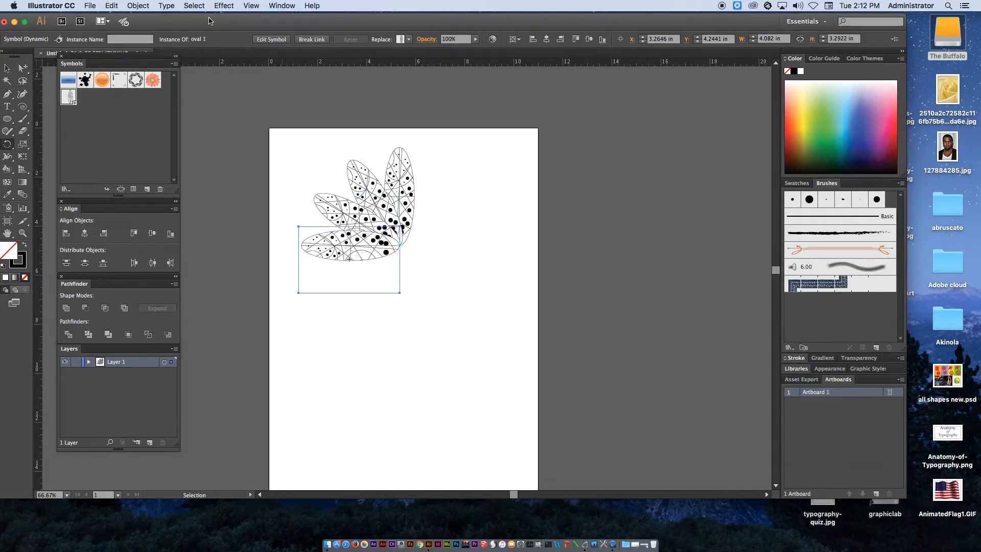
key("super+d")
key("super+d")
key("super+d")
key("super+d")
key("super+d")
key("super+d")
key("super+d")
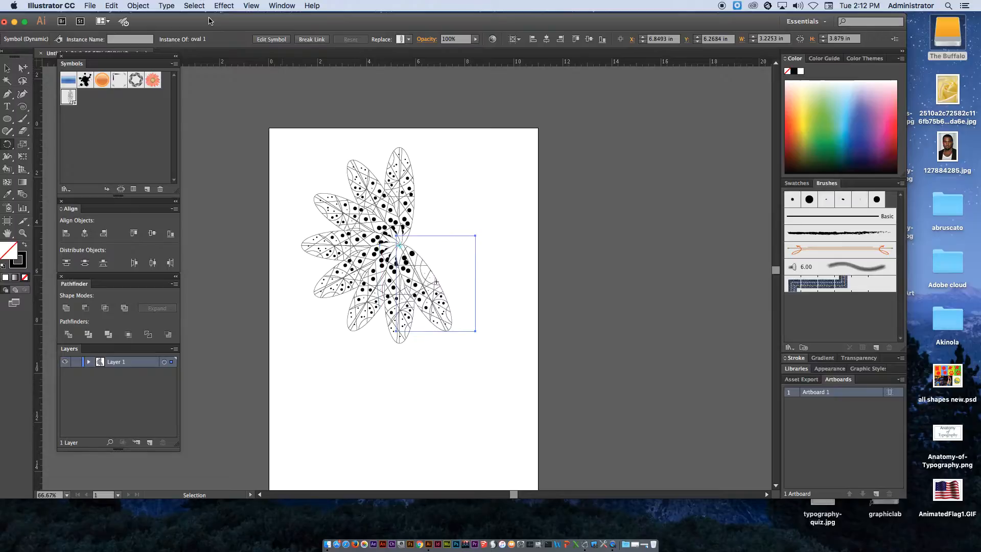
key("super+d")
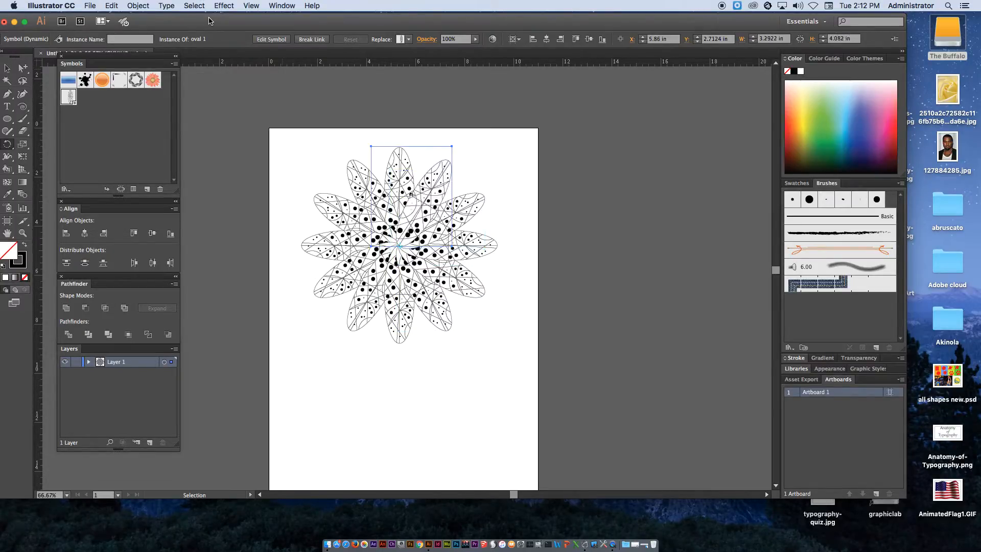
Select the last rotated oval and send it to the back of the stacking order
key("r")
key("shift+super+a")
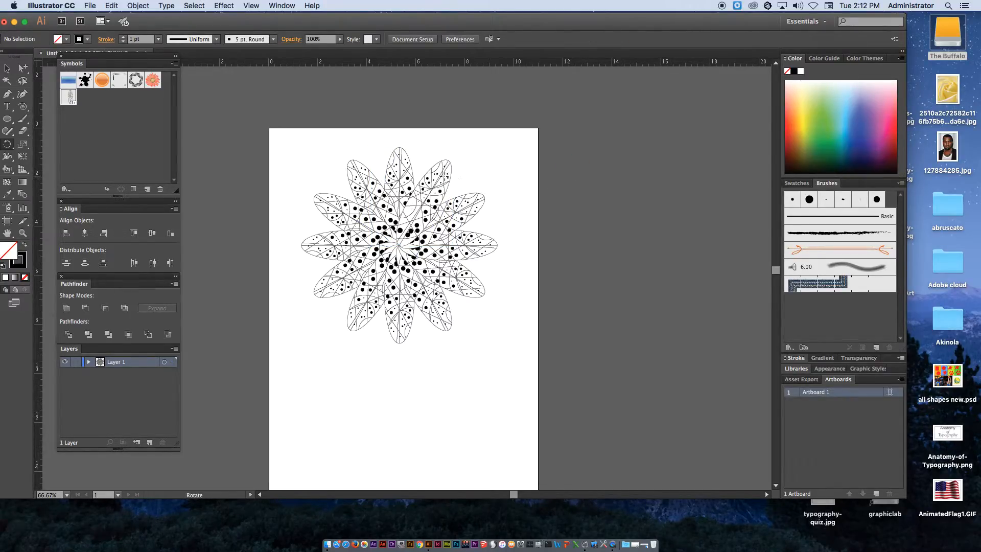
left_click(7, 67)
left_click(437, 186)
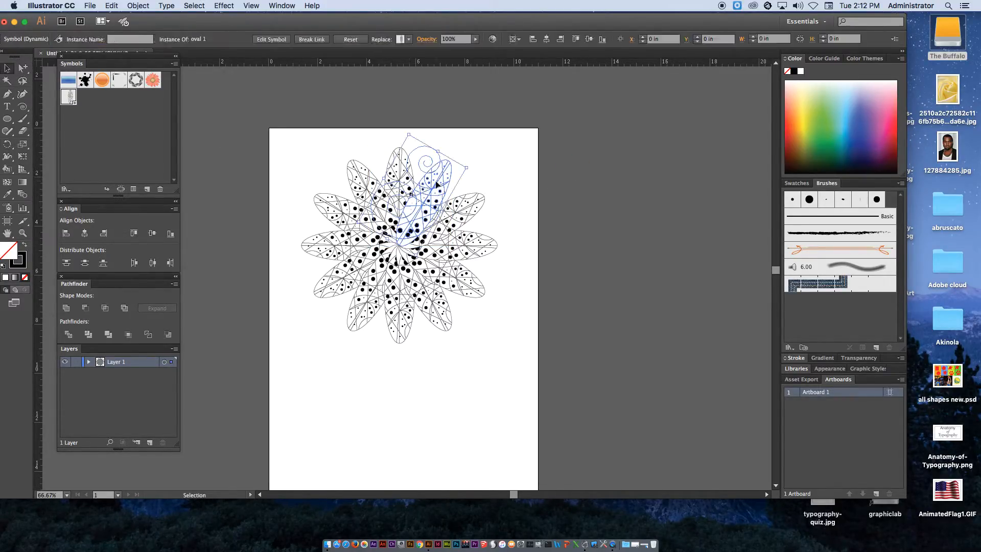
right_click(437, 185)
mouse_move(470, 251)
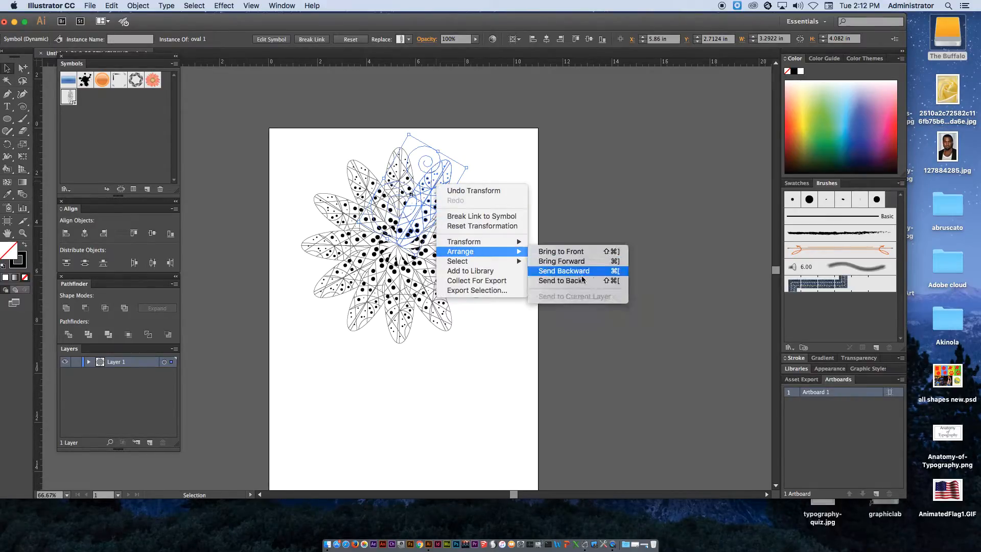
left_click(561, 280)
left_click(579, 238)
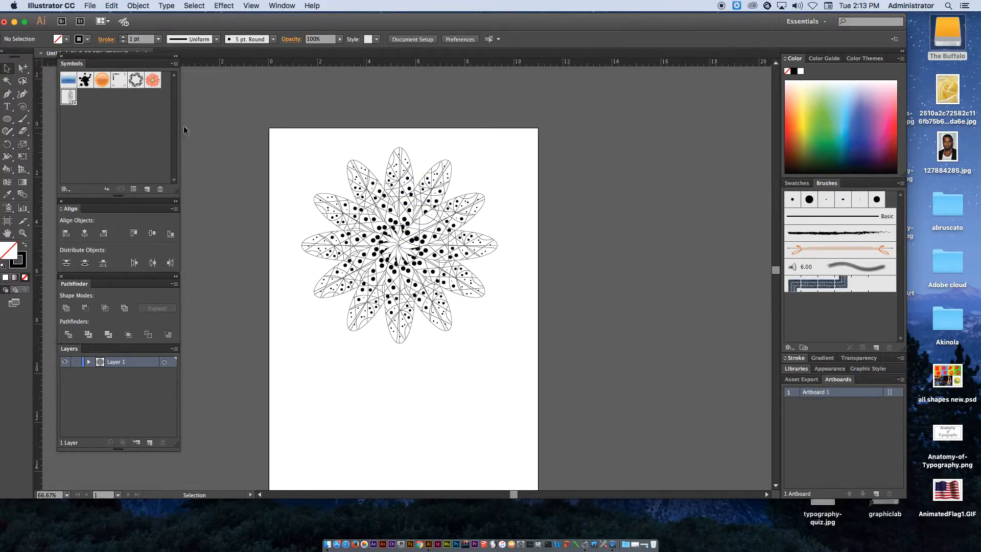
Edit the oval 1 symbol and turn all of its artwork into a Live Paint group
double_click(70, 99)
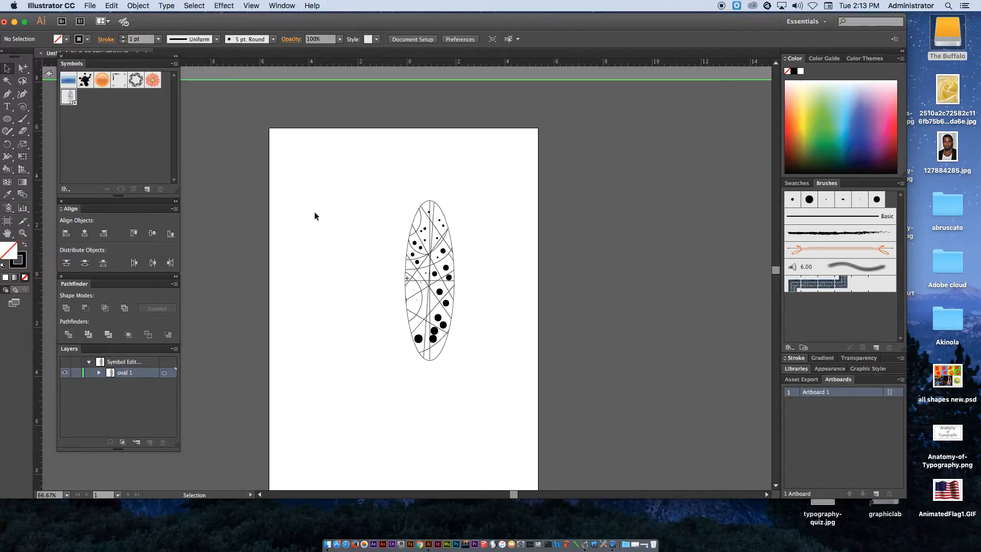
left_click(392, 225)
left_click_drag(351, 160, 522, 434)
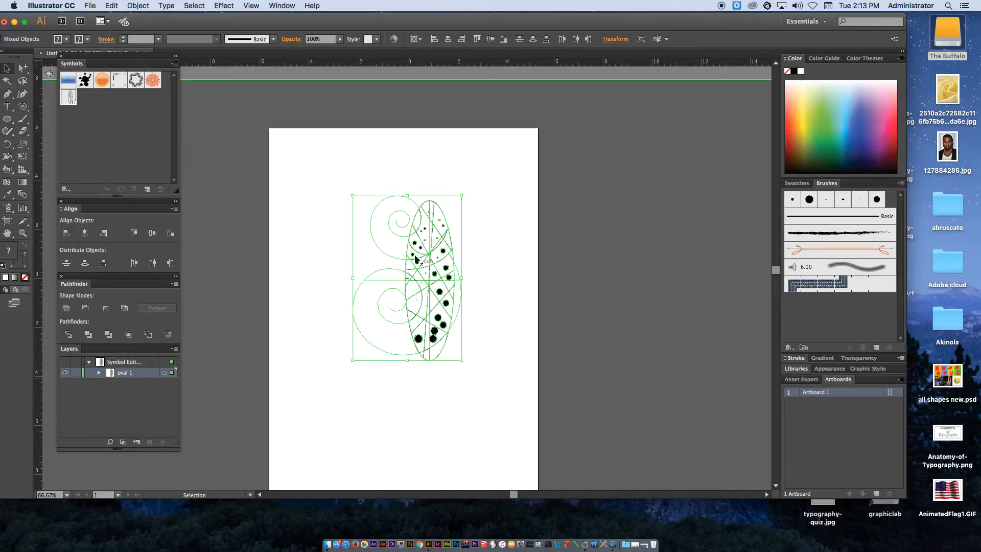
left_click(138, 6)
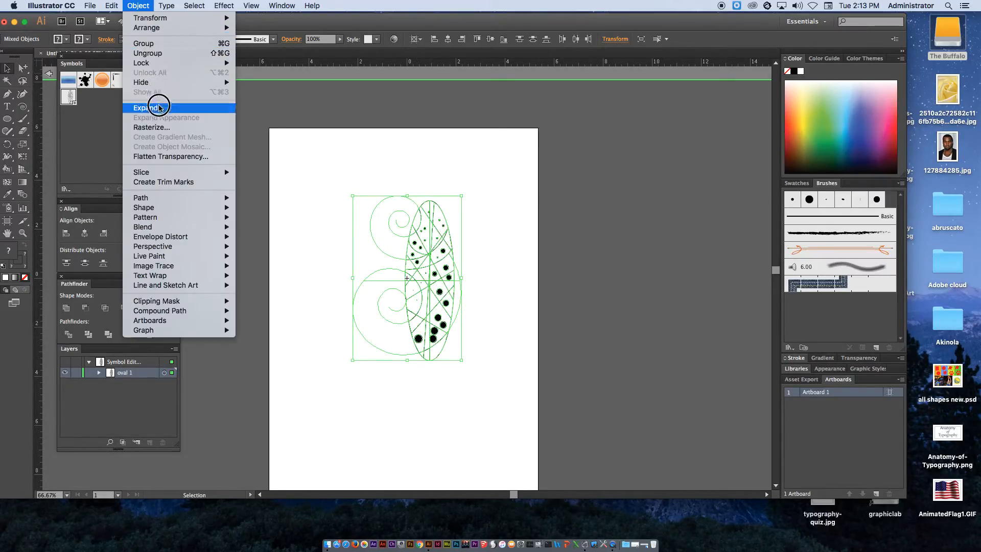
left_click(314, 147)
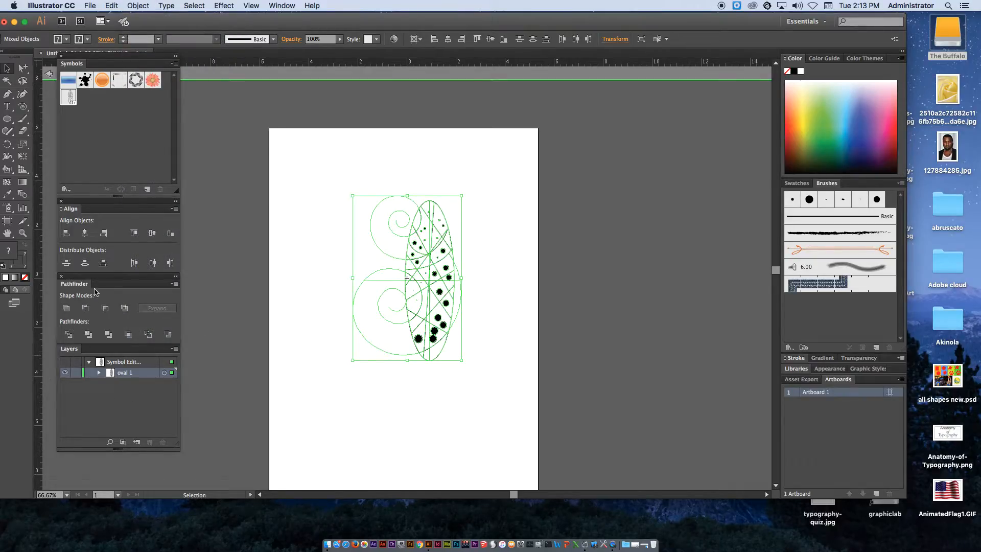
left_click(138, 6)
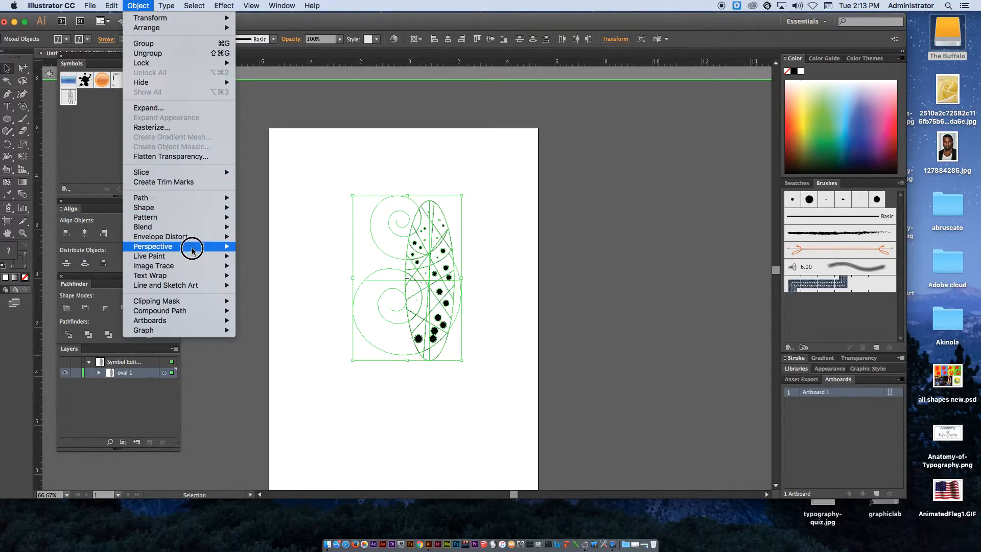
mouse_move(193, 256)
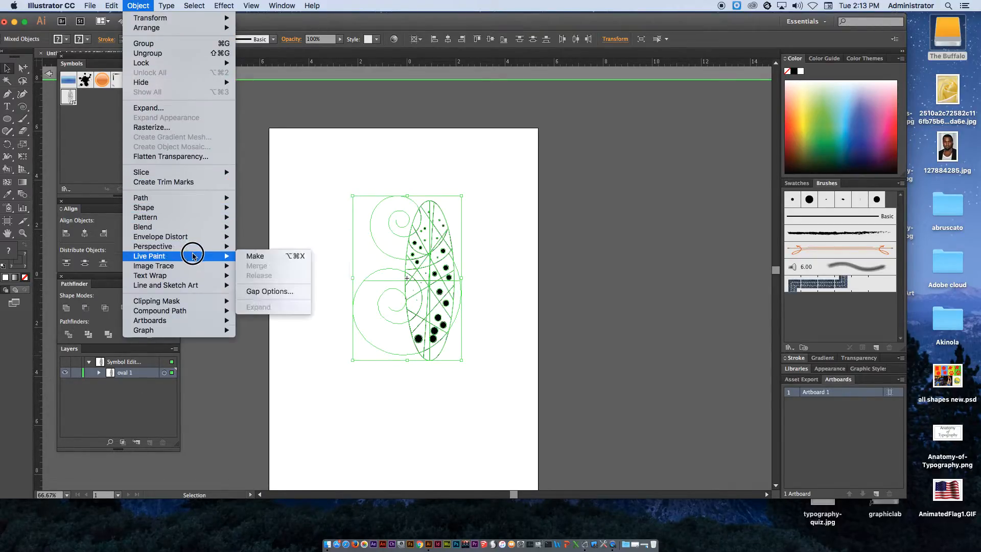
left_click(254, 259)
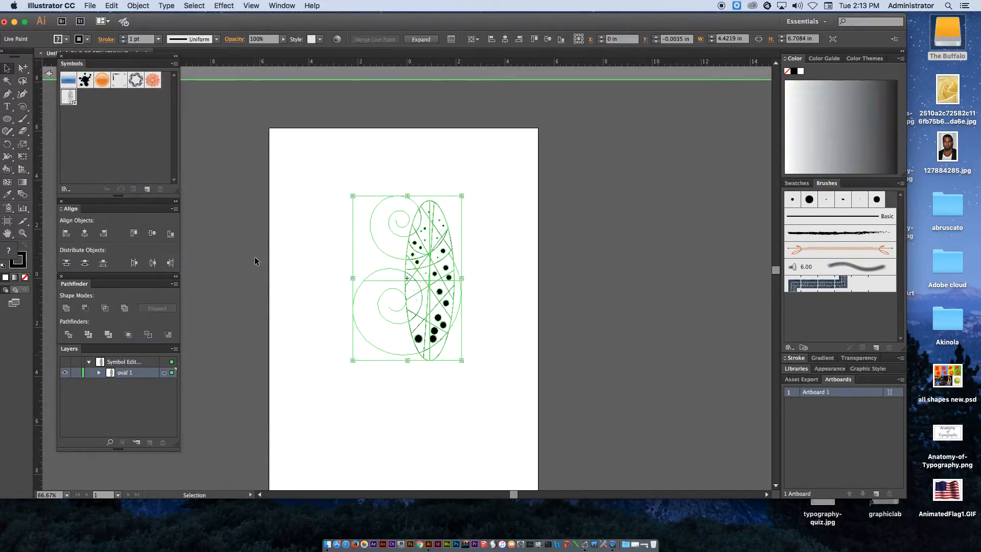
Switch to the Live Paint Bucket and open the Celebration swatch library as a floating panel
left_click_drag(7, 169, 54, 188)
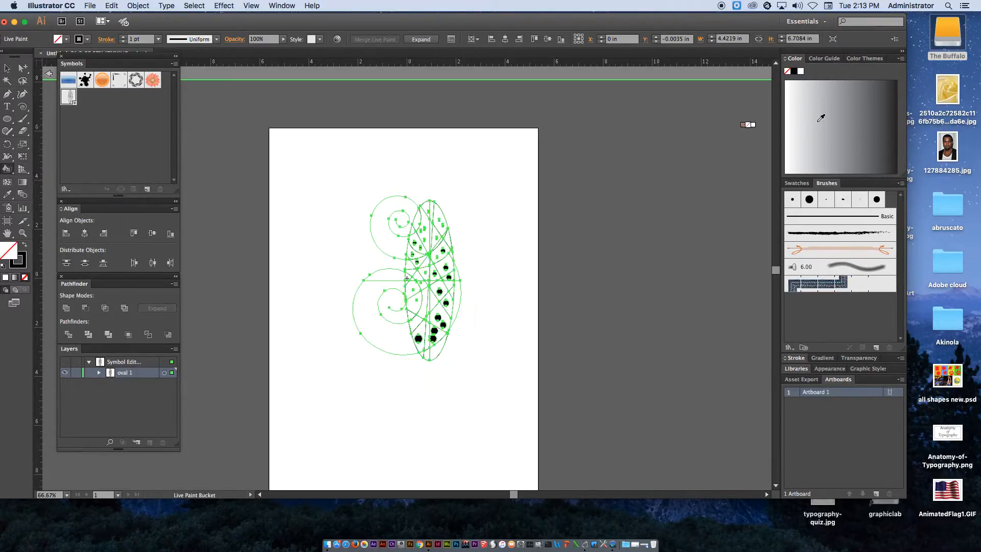
left_click(826, 61)
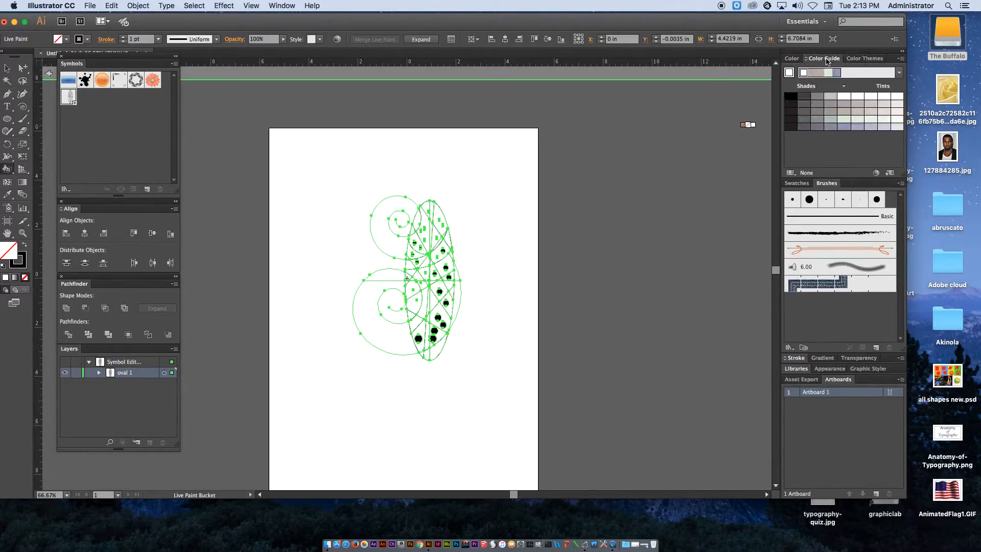
left_click(796, 184)
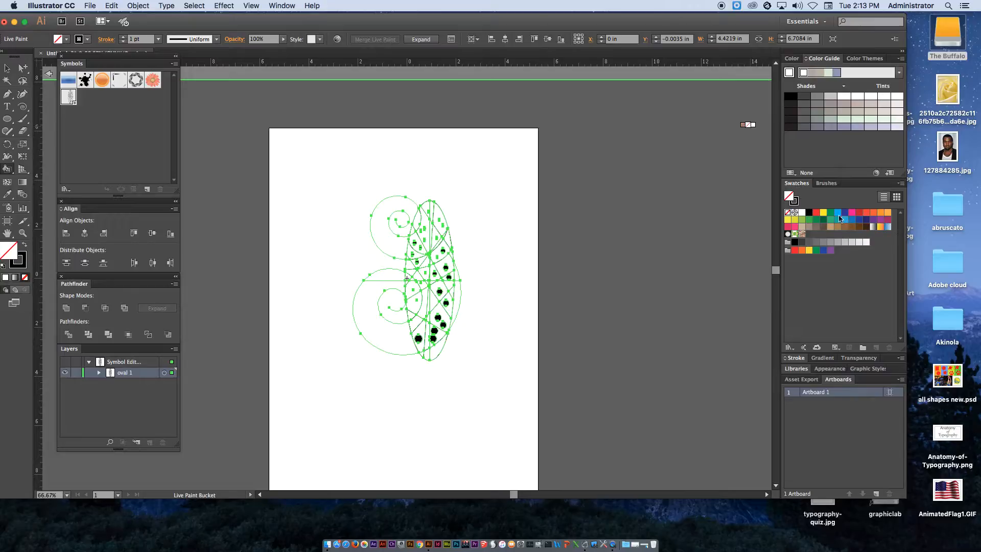
left_click(901, 183)
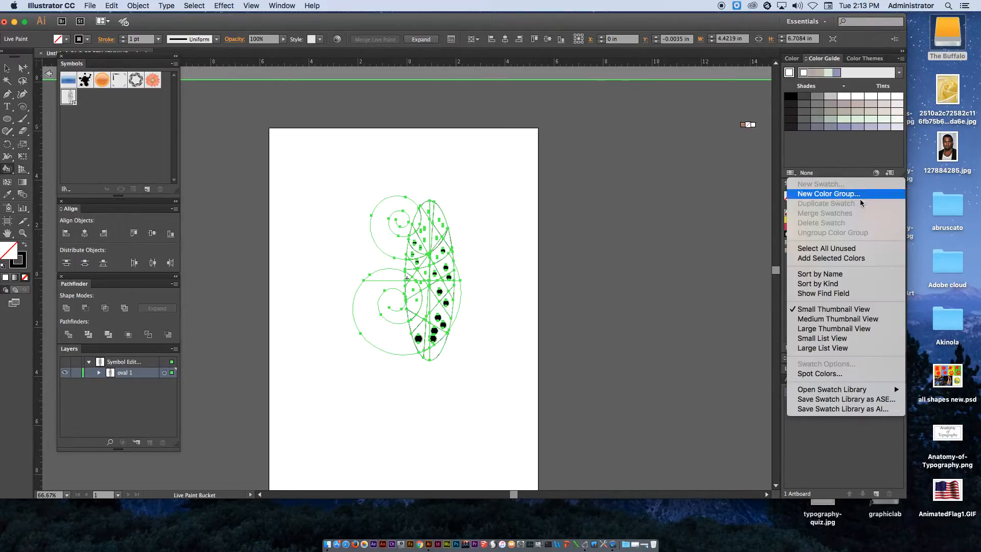
mouse_move(844, 390)
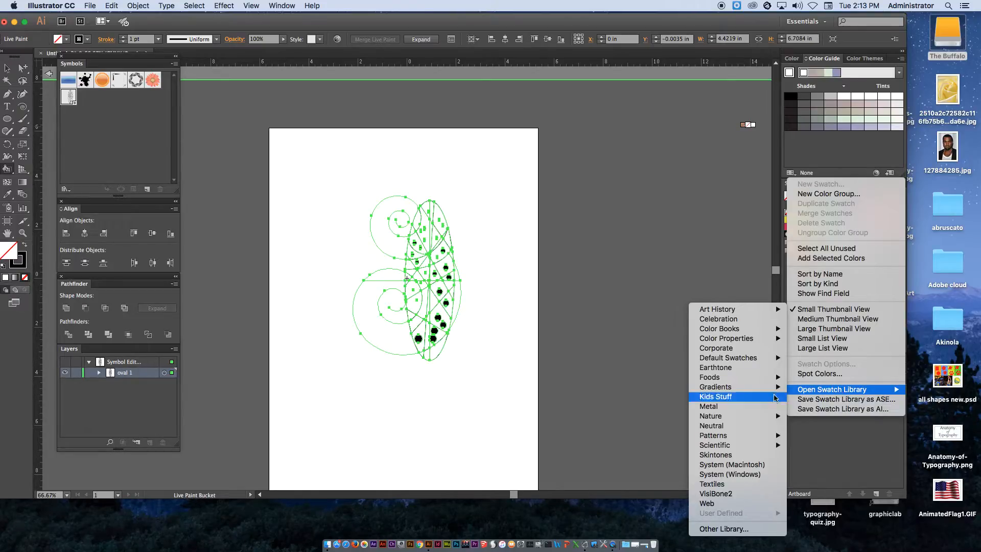
left_click(726, 320)
left_click_drag(521, 259, 722, 145)
left_click_drag(748, 203, 751, 418)
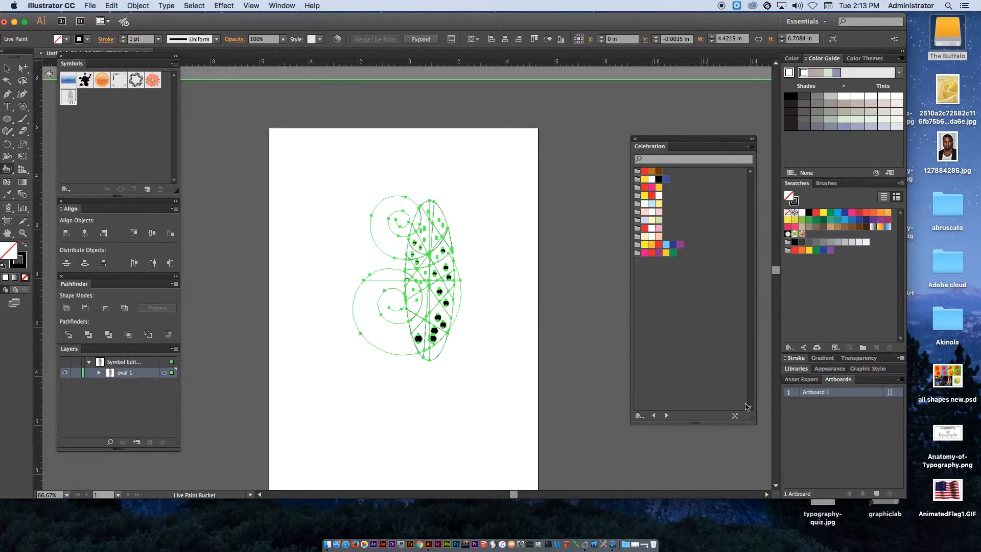
Fill upper sections of the oval with purple, dark blue, light blue and red swatches
left_click(679, 245)
left_click(442, 218)
scroll(459, 258, "up", 5)
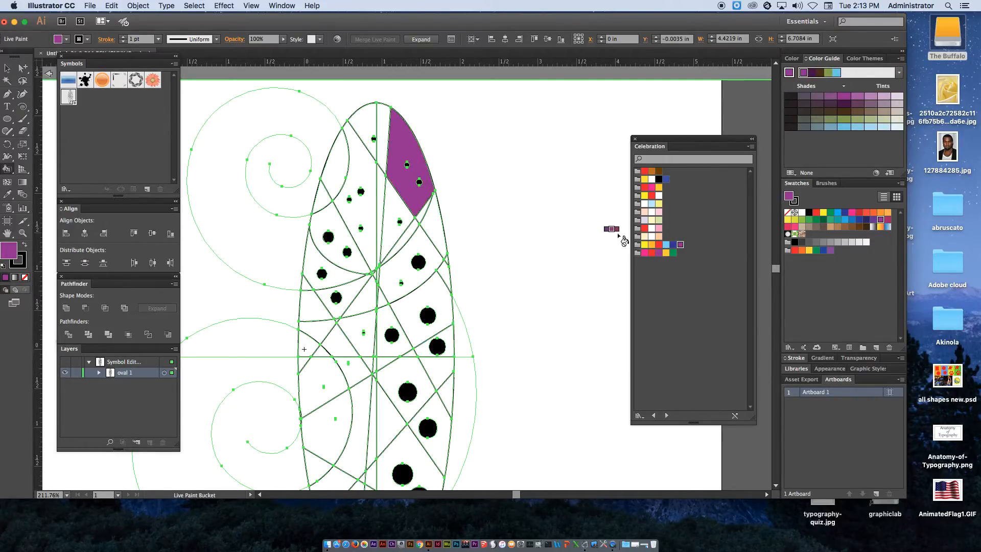
left_click(673, 245)
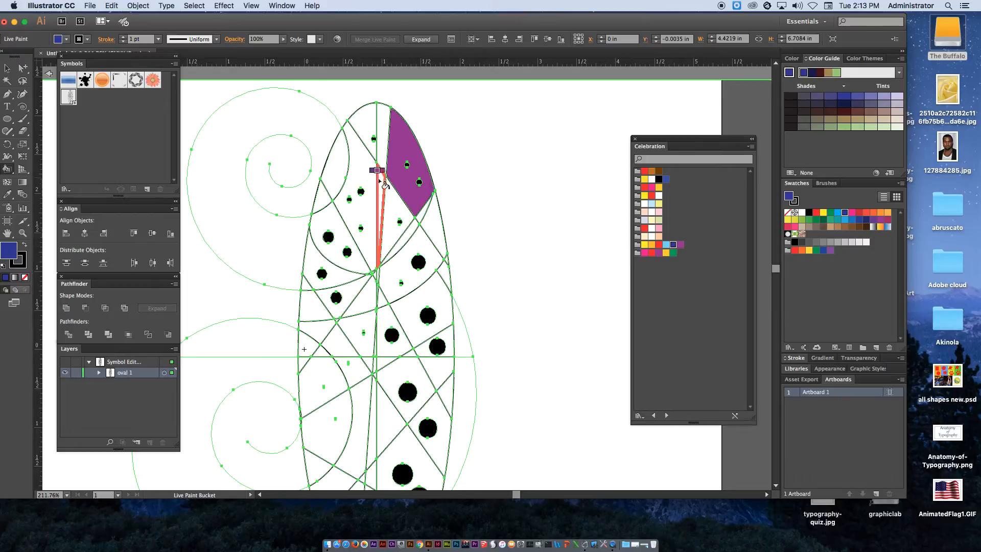
left_click(381, 180)
left_click(666, 244)
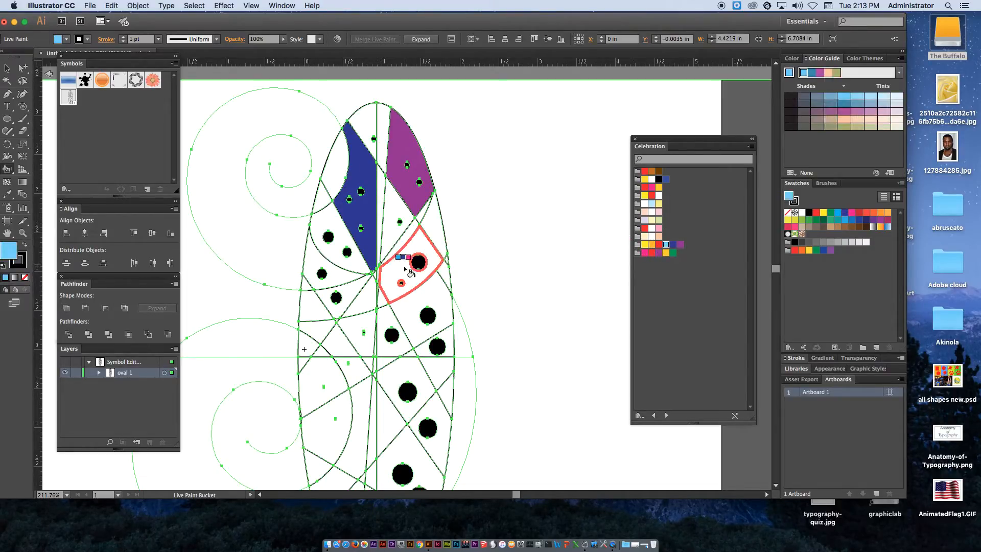
left_click(406, 268)
left_click(659, 245)
left_click(364, 295)
Fill more middle and upper sections with orange, yellow, pale green and yellow swatches
left_click(652, 244)
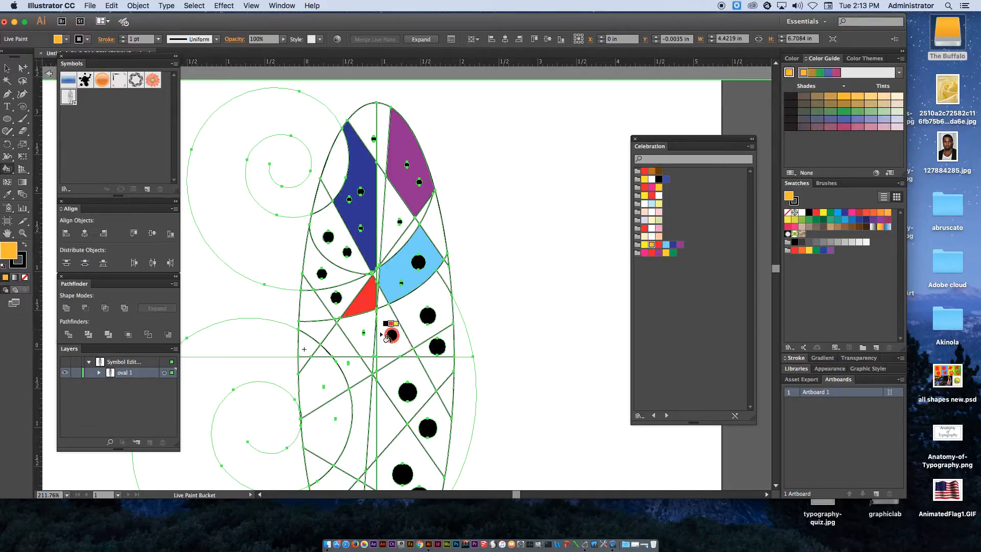
left_click(338, 339)
left_click(645, 245)
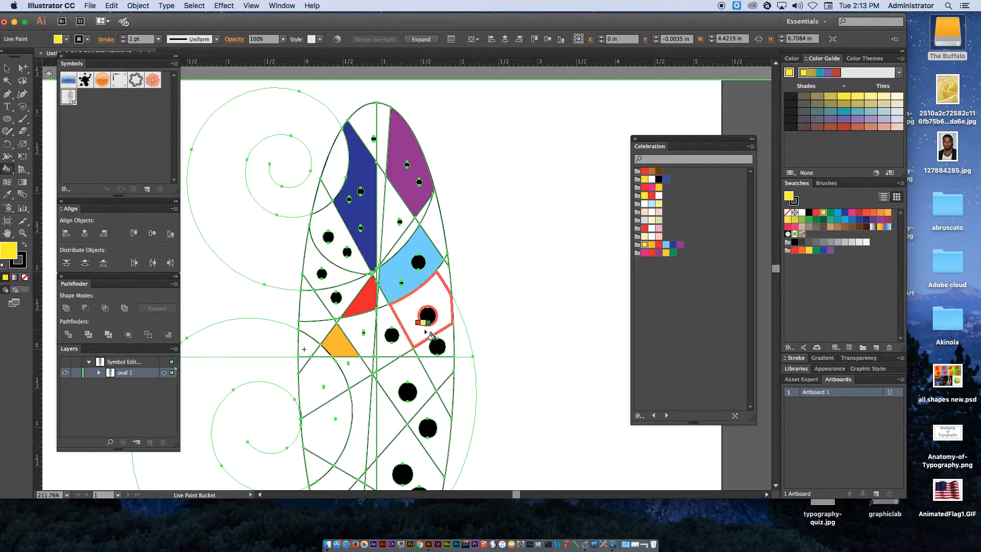
left_click(427, 316)
left_click(659, 220)
left_click(435, 222)
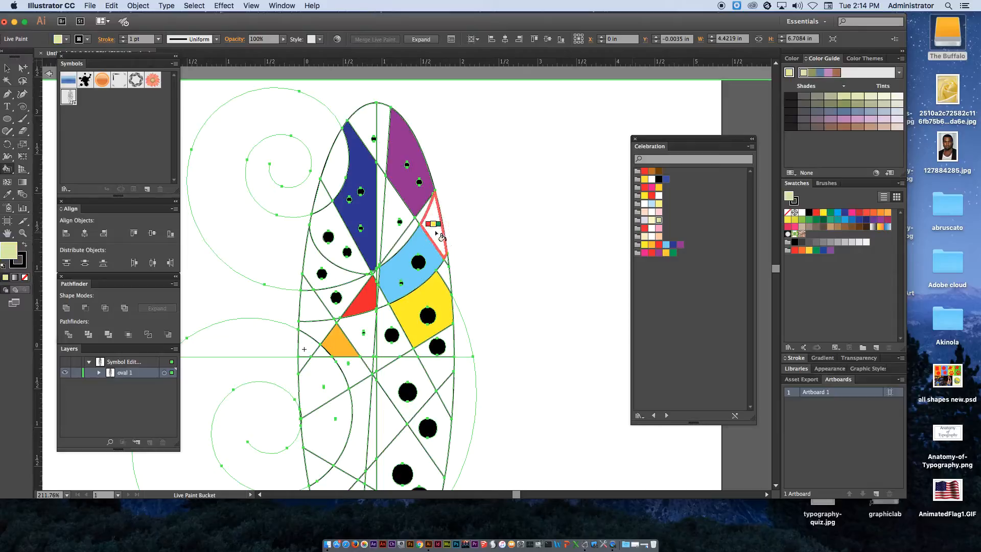
left_click(645, 195)
left_click(408, 215)
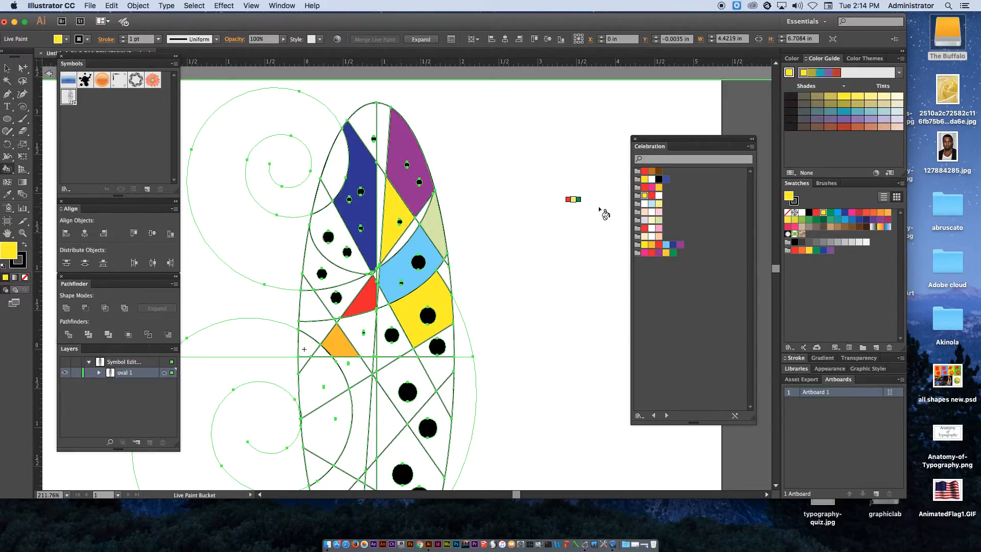
Fill further upper-left sections with orange and red, and a middle section with light blue
left_click(659, 187)
left_click(326, 221)
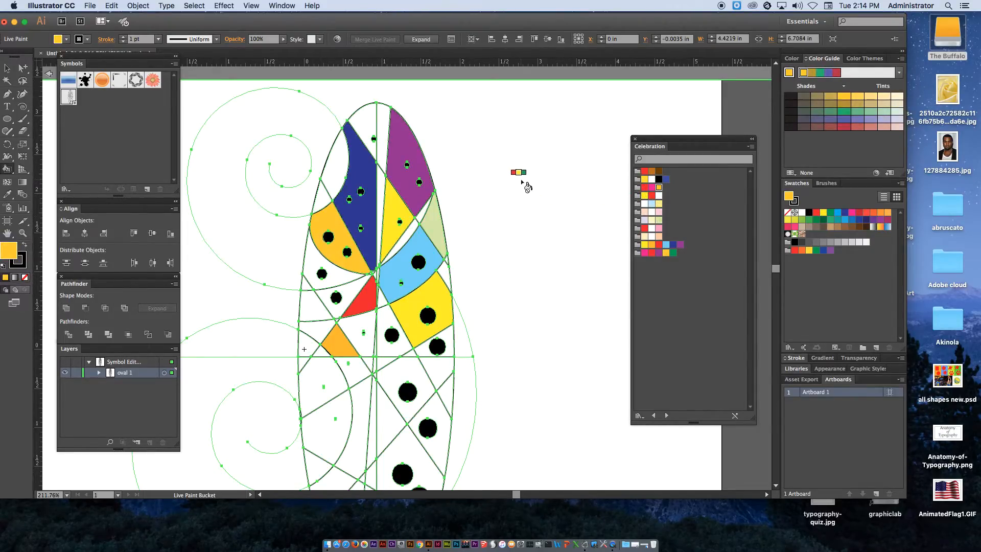
left_click(644, 171)
left_click(334, 164)
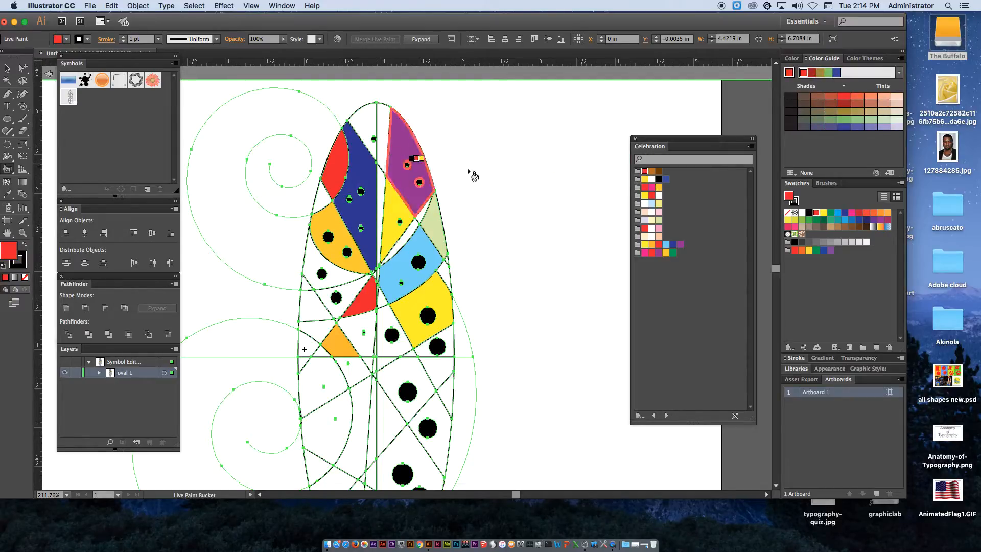
left_click(645, 203)
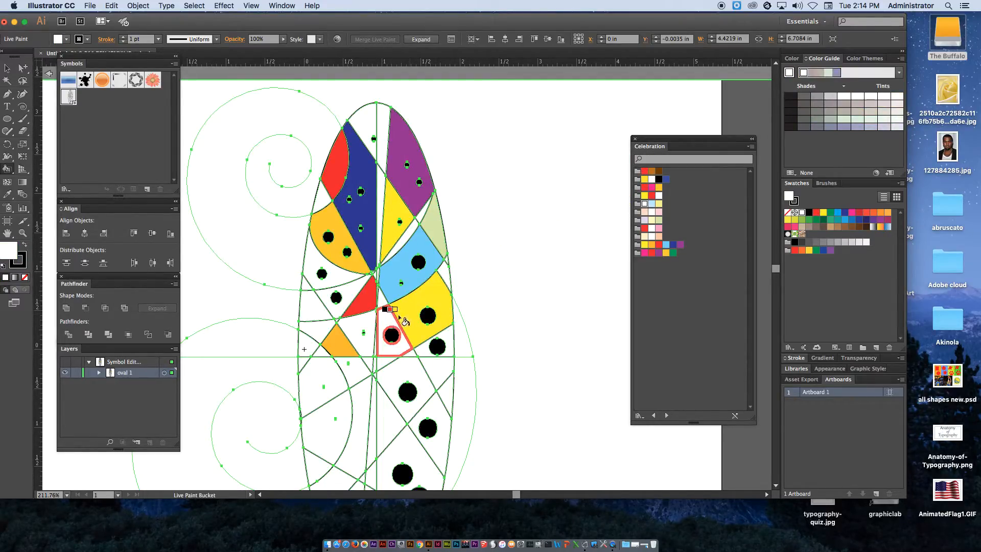
left_click(666, 247)
left_click(390, 341)
Fill two lower sections pink and one peach, and leave symbol editing mode
left_click(644, 253)
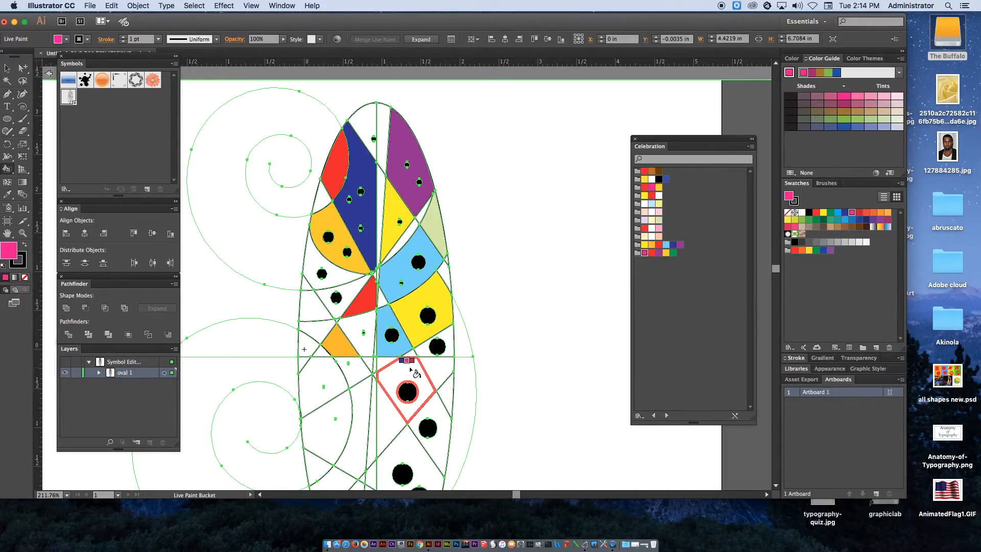
left_click(404, 375)
left_click(335, 378)
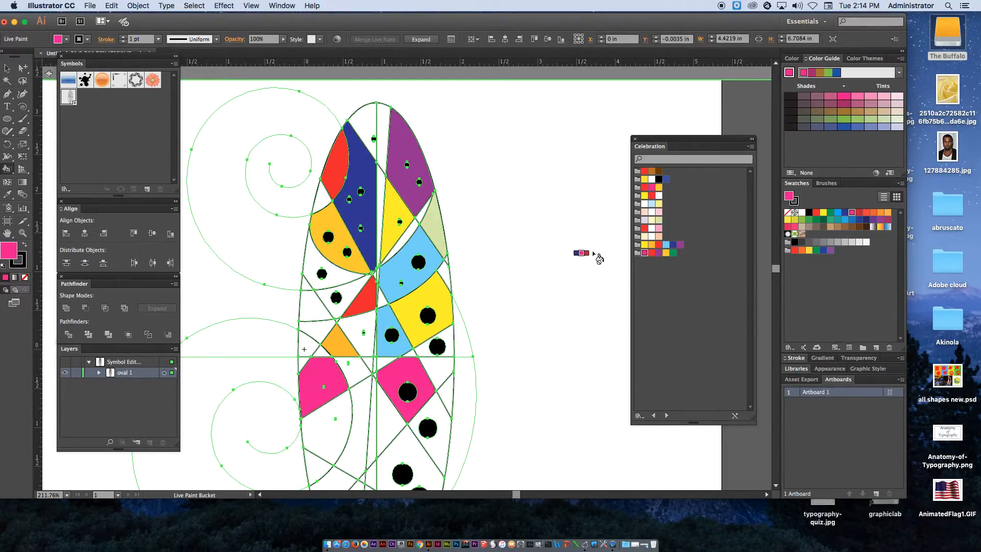
left_click(659, 236)
left_click(448, 415)
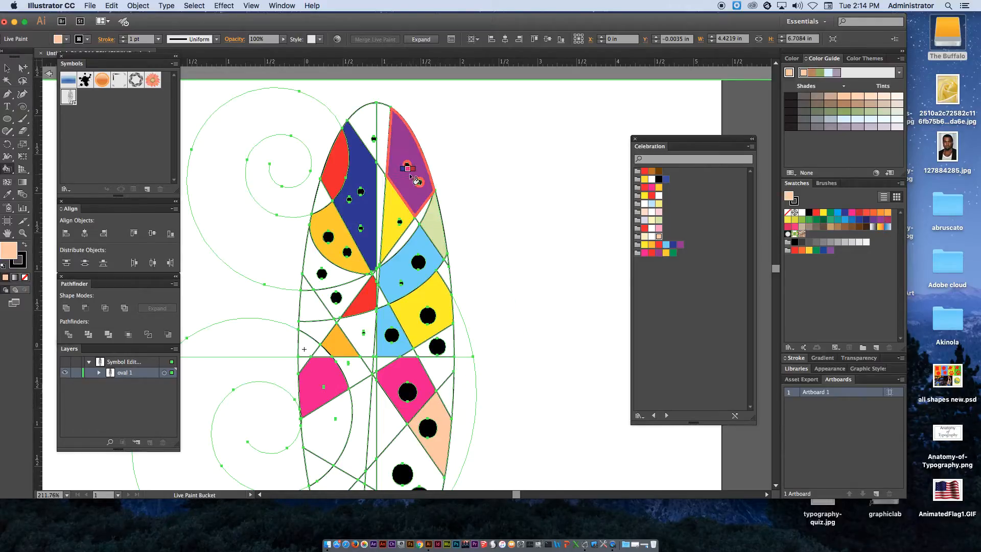
left_click_drag(123, 55, 125, 83)
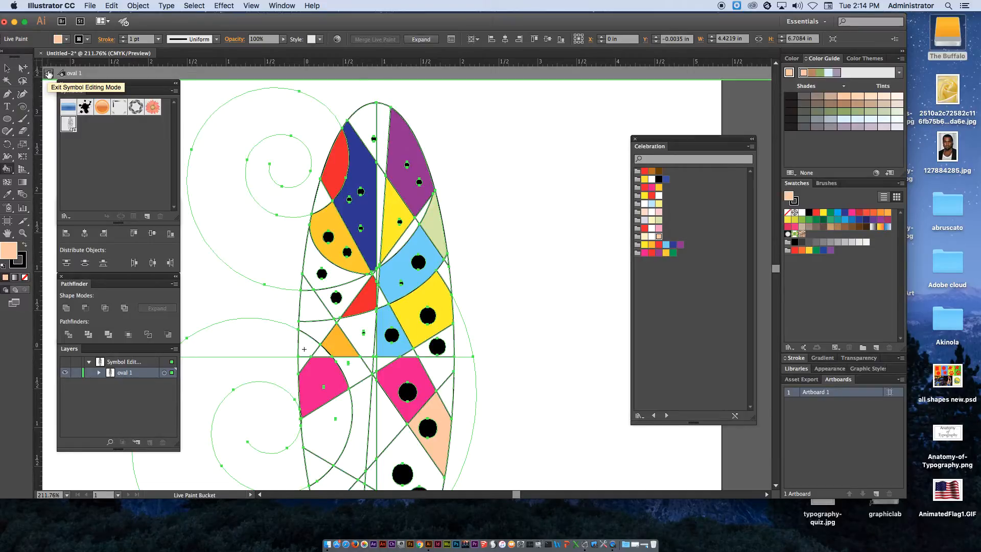
left_click(48, 73)
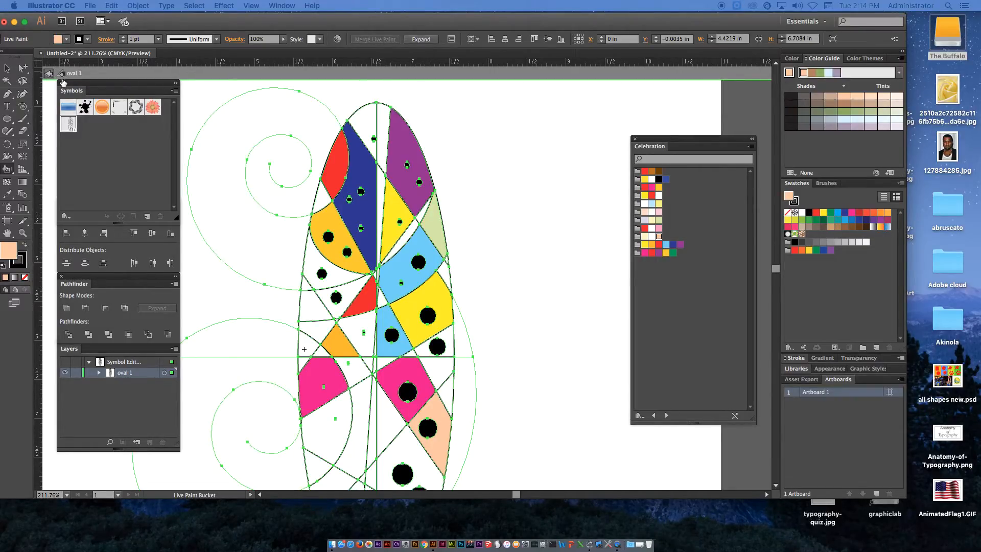
Select the whole mandala, move it lower on the artboard and bring it to the front
key("Escape")
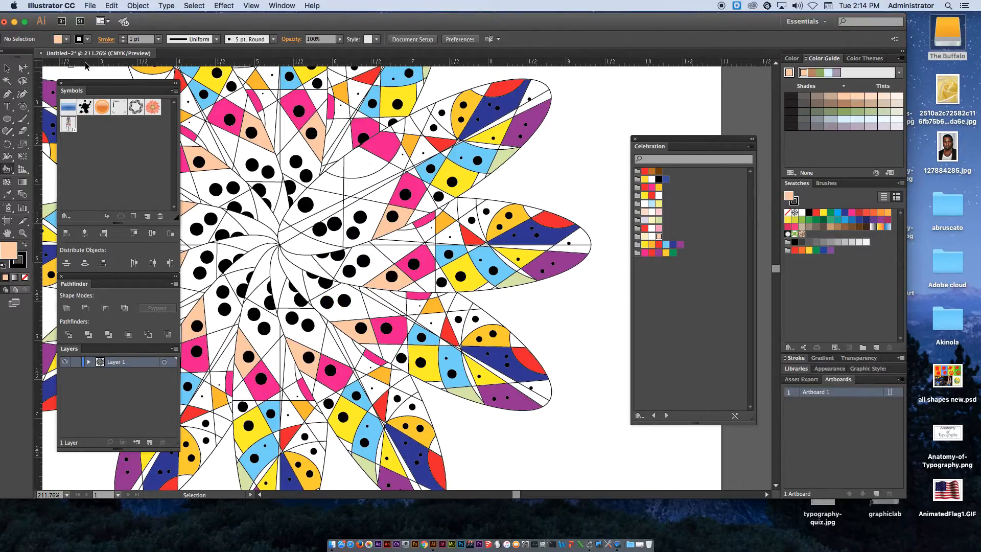
key("super+0")
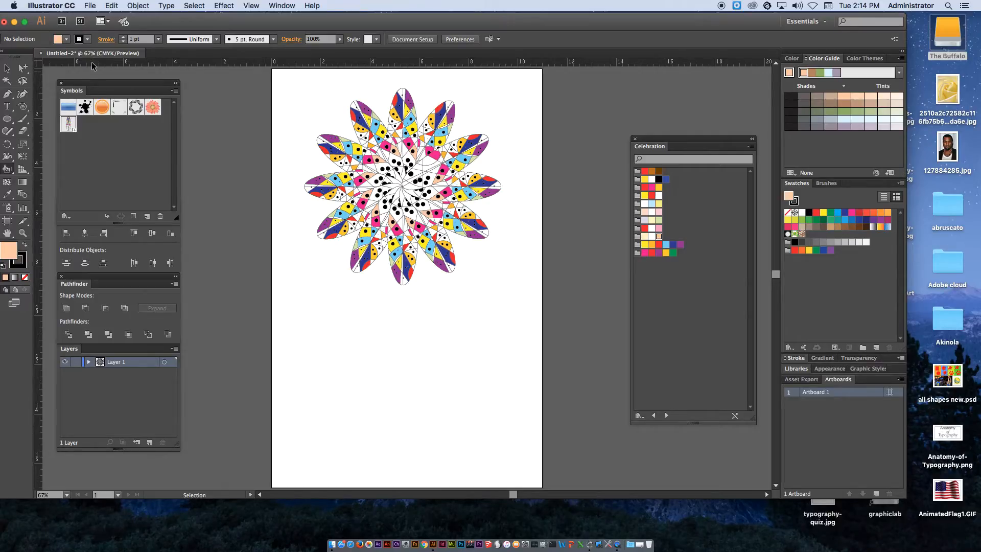
left_click(7, 67)
left_click_drag(284, 87, 537, 285)
left_click_drag(449, 198, 461, 335)
right_click(438, 309)
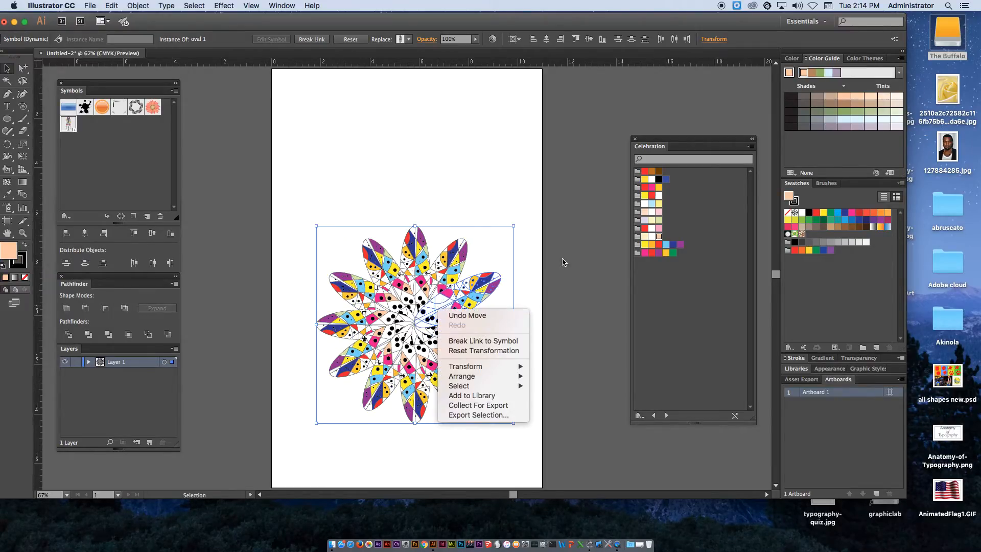
mouse_move(520, 377)
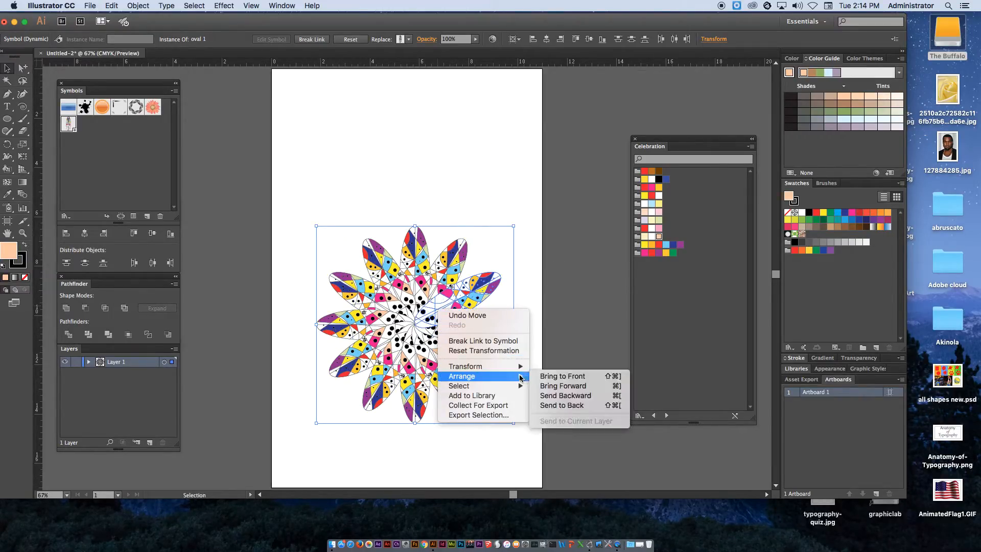
left_click(567, 296)
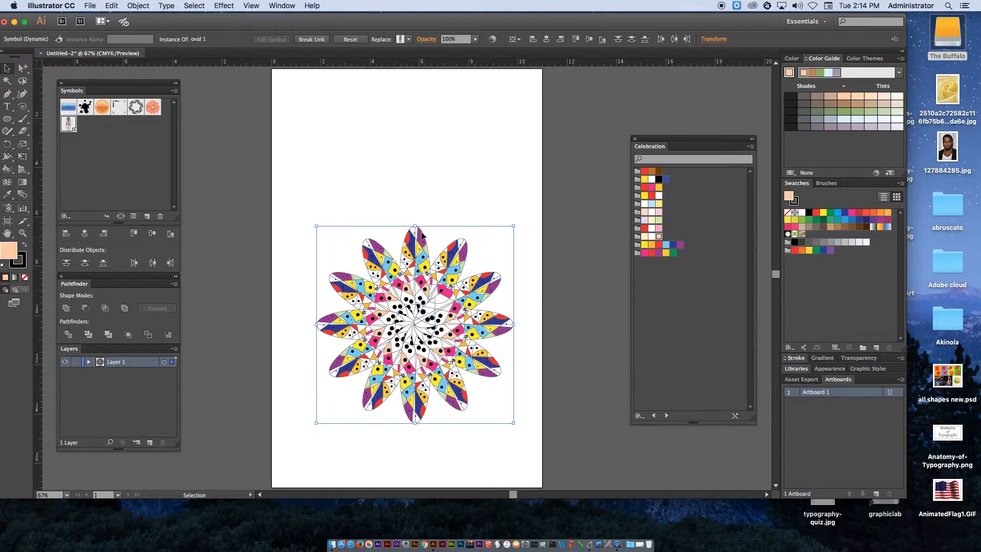
Add a new layer and draw a circle about 3.25 in wide above the mandala
left_click(359, 197)
left_click_drag(8, 118, 57, 144)
key("z")
left_click_drag(332, 106, 441, 249)
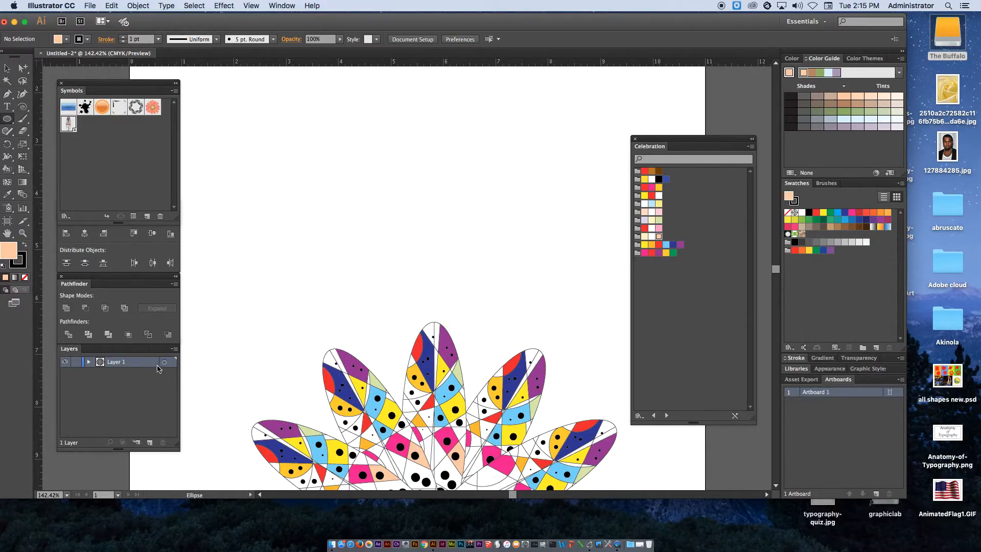
left_click(149, 443)
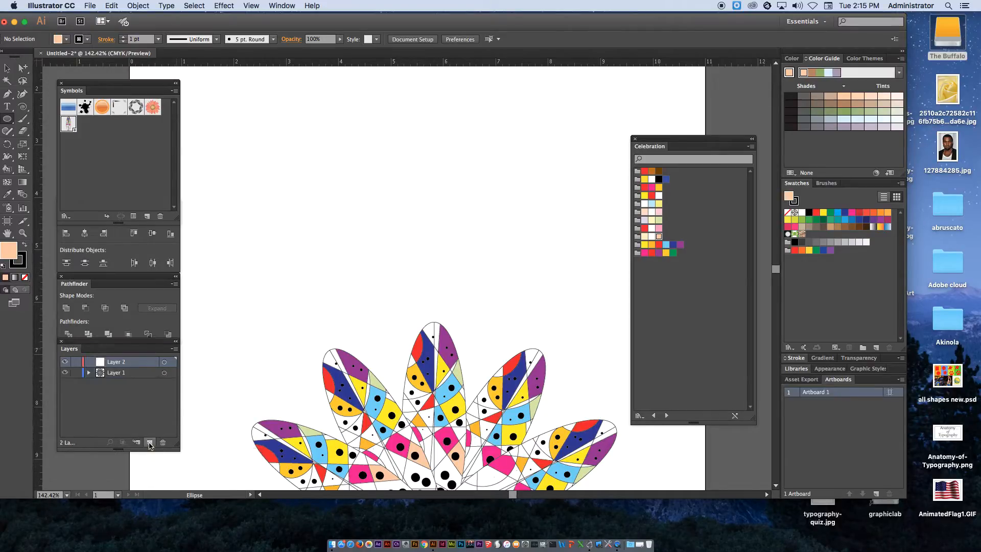
mouse_move(411, 158)
left_mouse_down()
mouse_move(495, 100)
mouse_move(497, 73)
left_mouse_up()
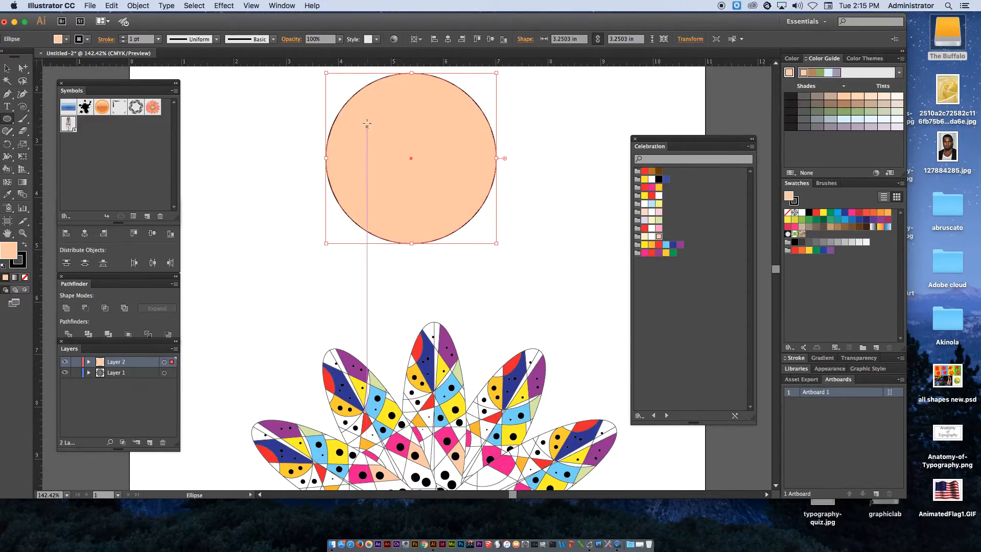
Convert the circle into a Graphic symbol named oval 2
left_click(7, 68)
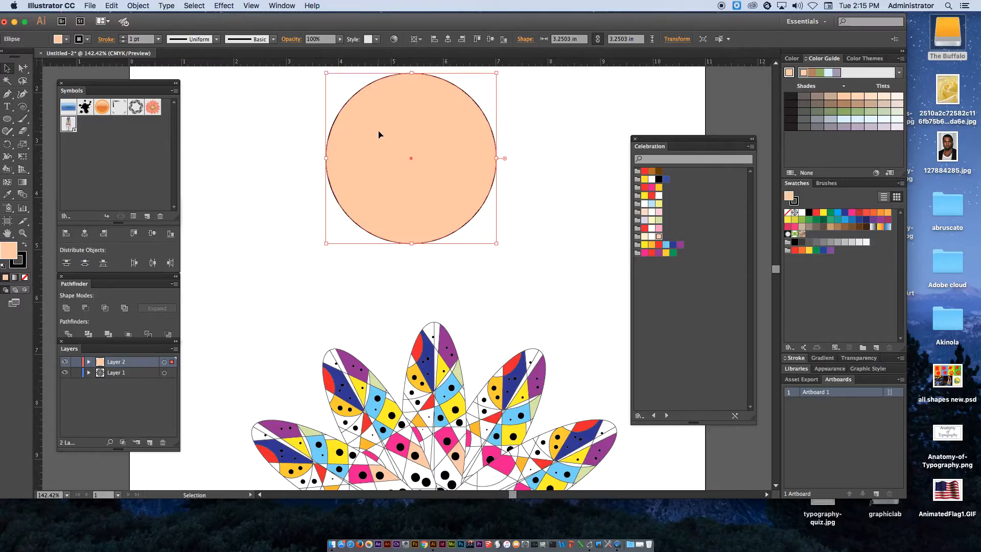
left_click_drag(374, 119, 118, 151)
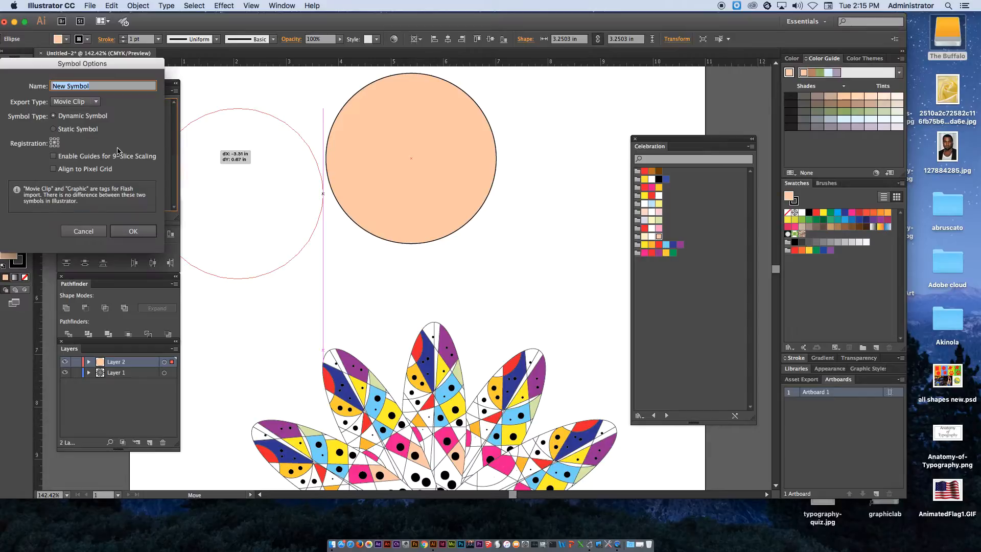
left_click(77, 101)
left_click(72, 111)
type("oval 2")
left_click(133, 231)
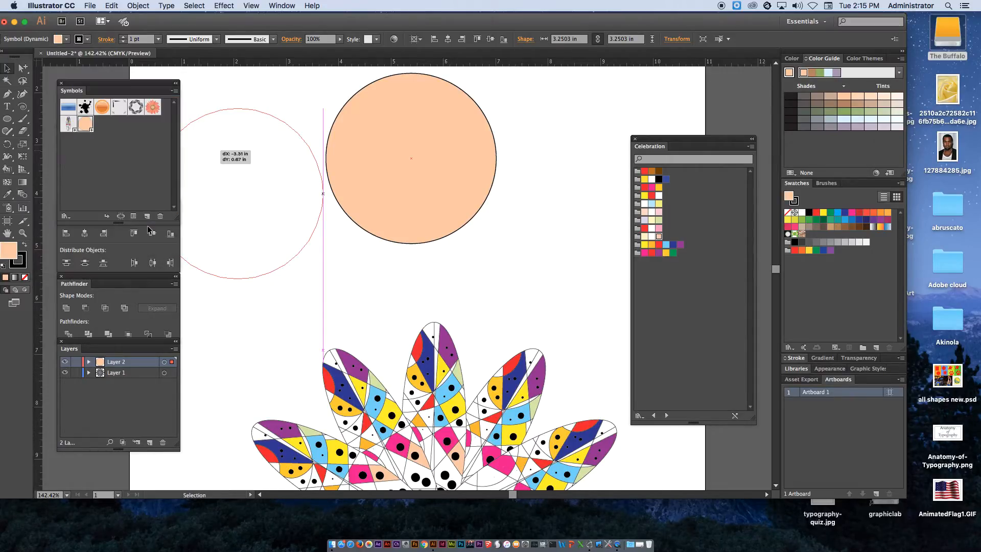
Edit the oval 2 symbol and draw a concentric circle about 2.95 in wide from its centre
double_click(91, 129)
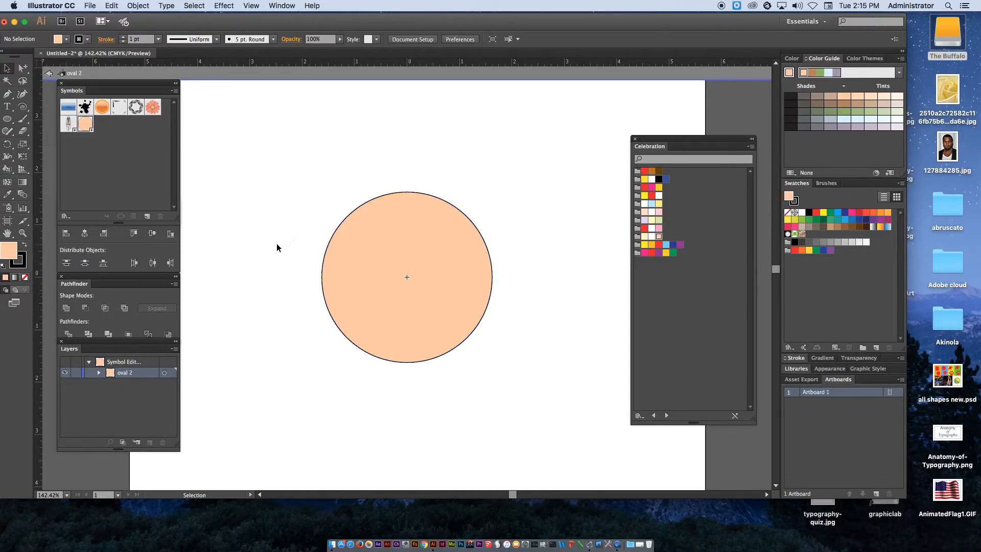
left_click(372, 229)
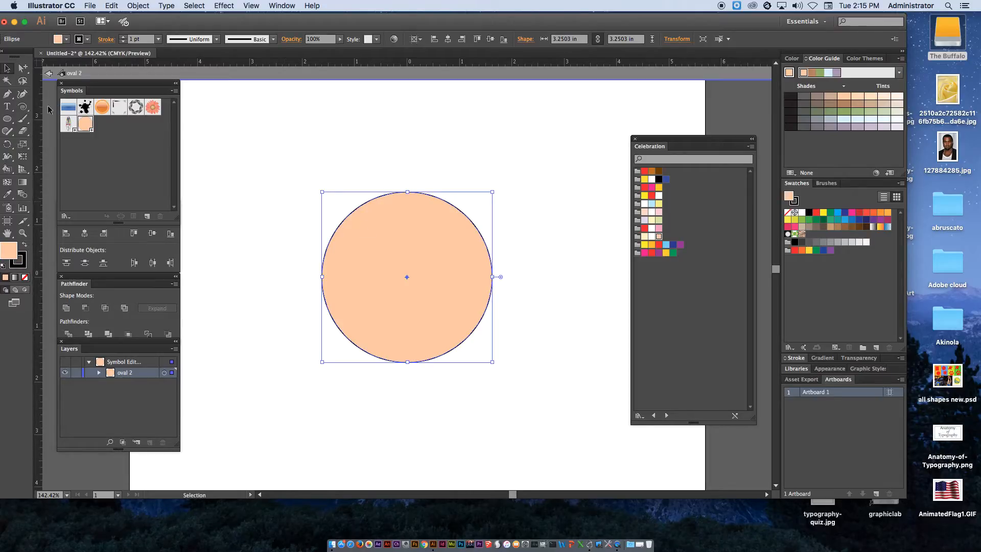
left_click(7, 119)
key("super+shift+a")
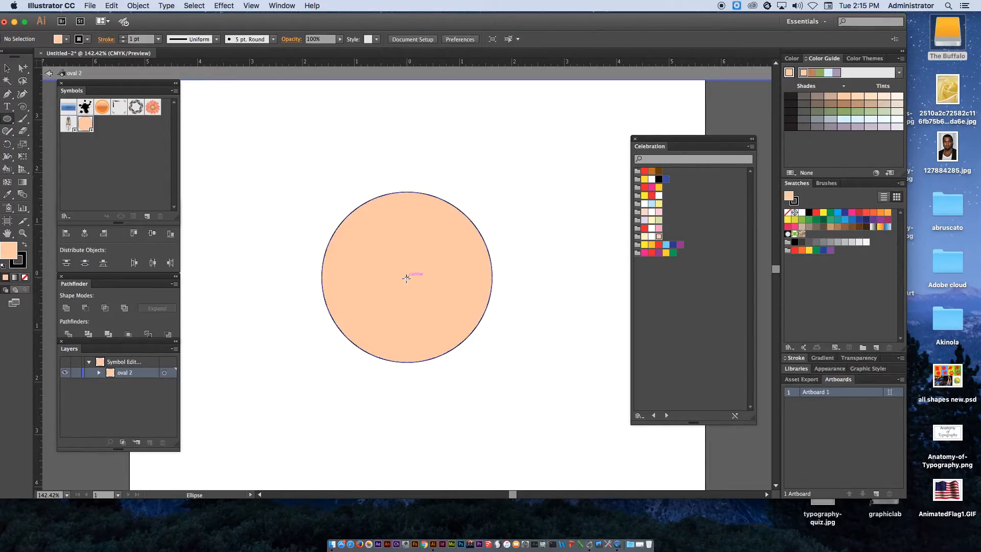
left_click_drag(407, 277, 485, 199)
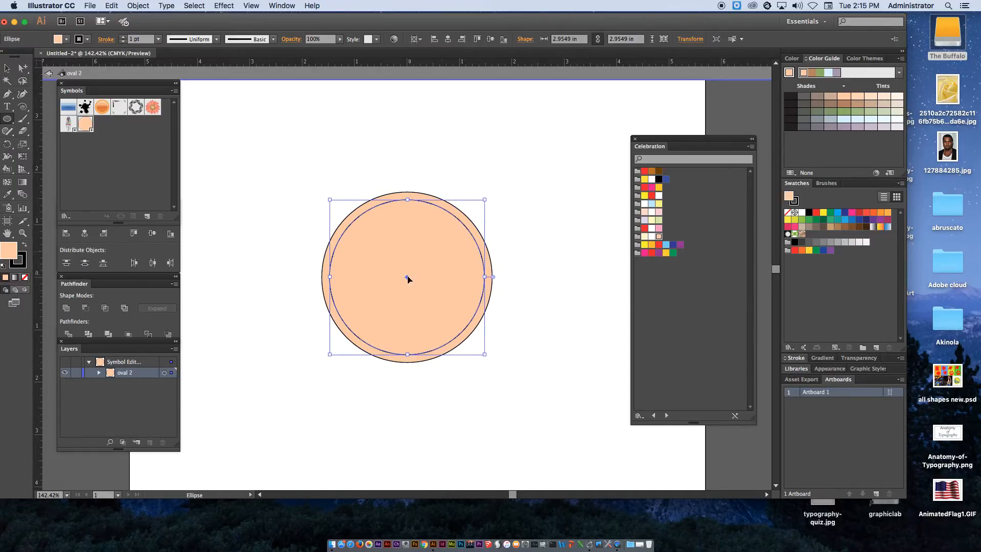
Draw two more concentric circles, about 2.6 in and 2.19 in wide, from the same centre
left_click(503, 242)
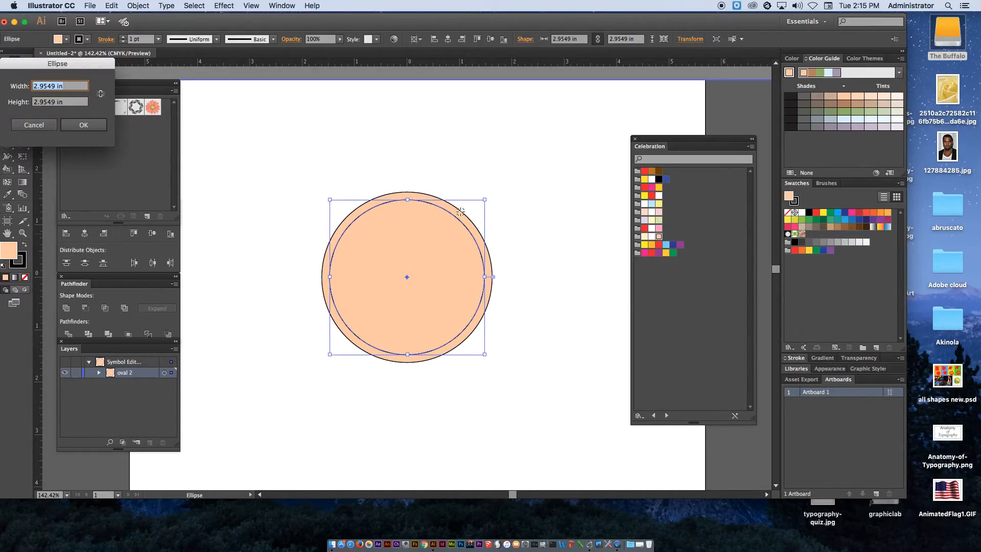
left_click(39, 125)
left_click(501, 149, "super")
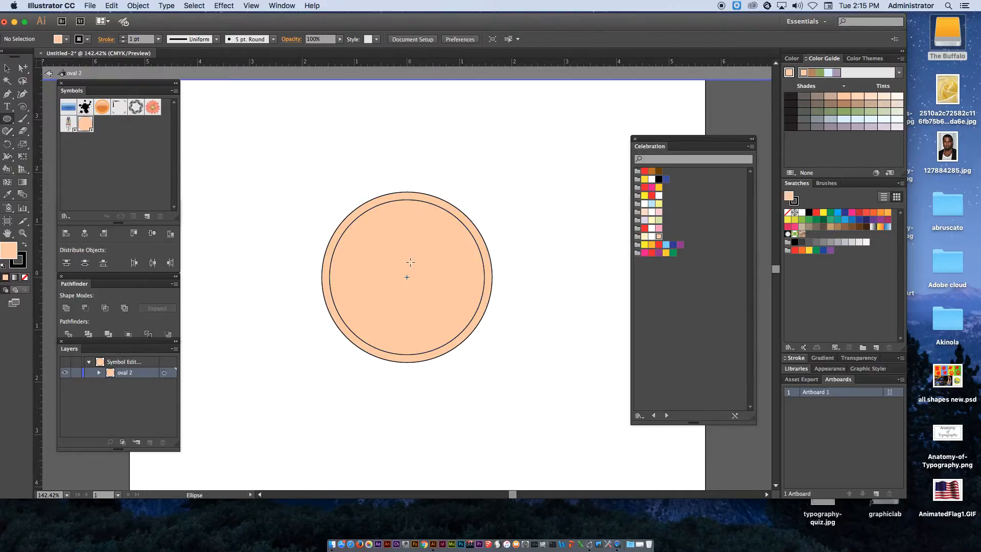
left_click_drag(407, 277, 475, 233)
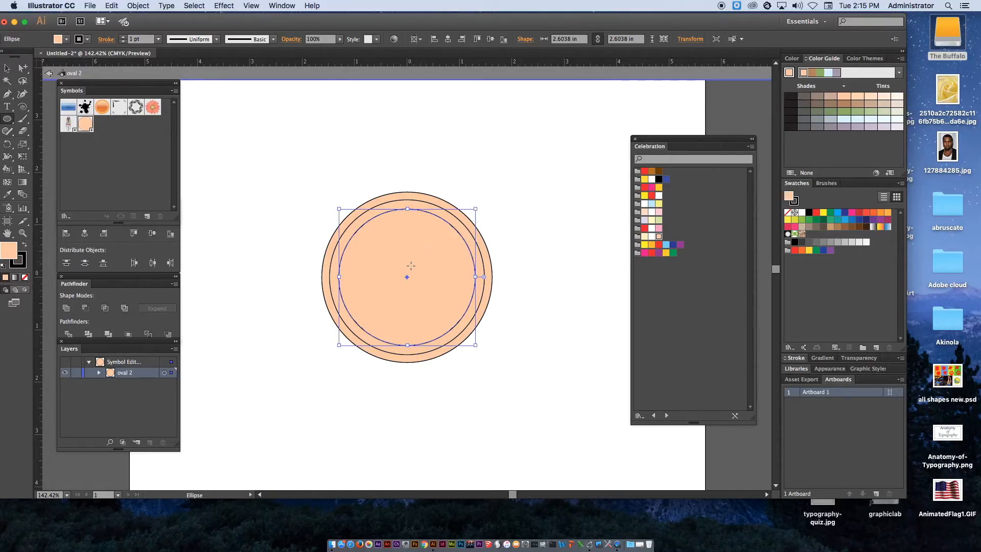
left_click(510, 238)
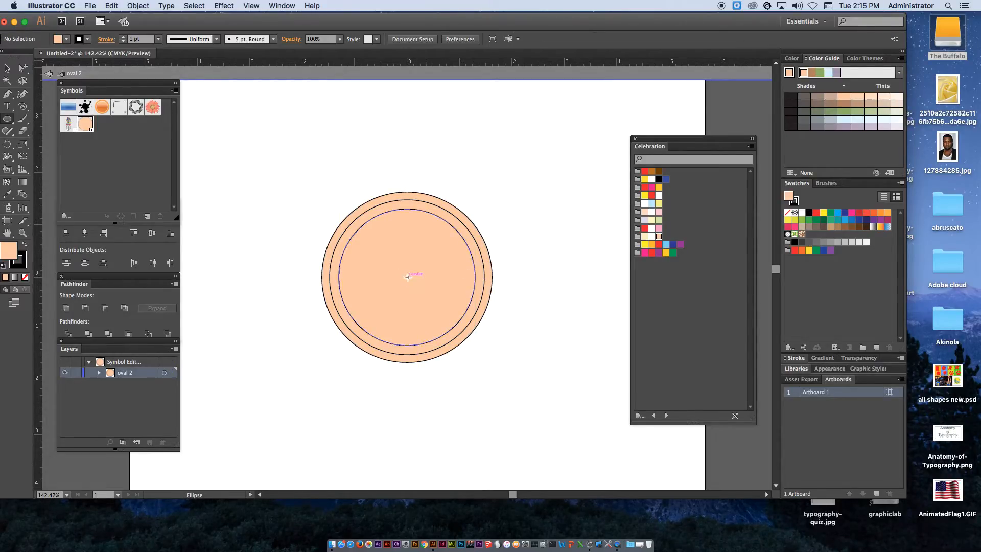
left_click_drag(407, 277, 463, 219)
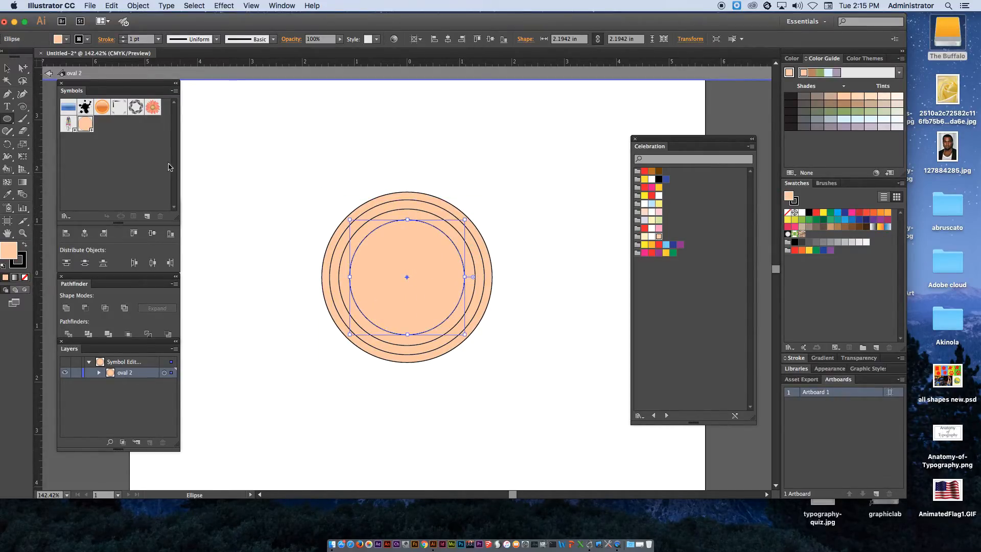
Fill the outer band pink and the innermost circle light blue
left_click(23, 69)
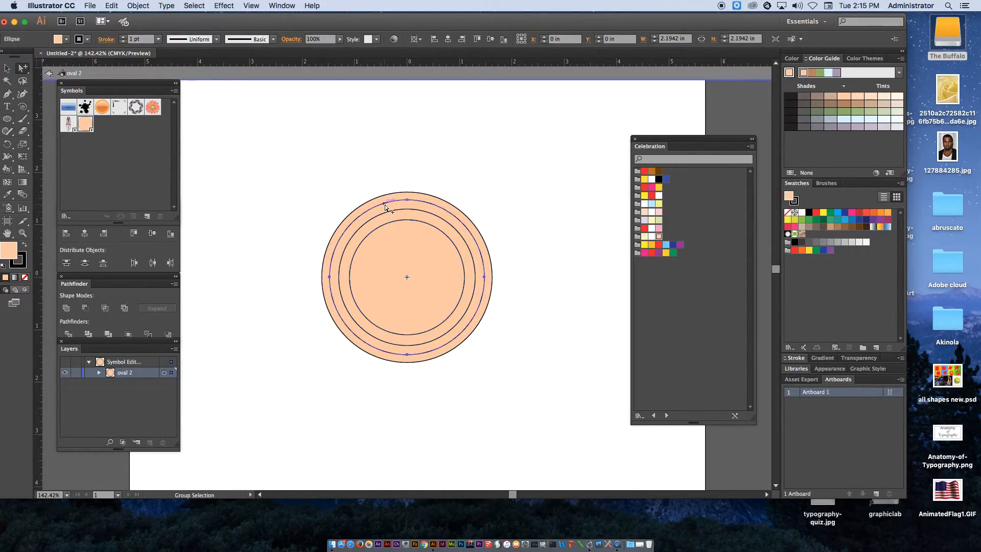
left_click(65, 38)
left_click(64, 57)
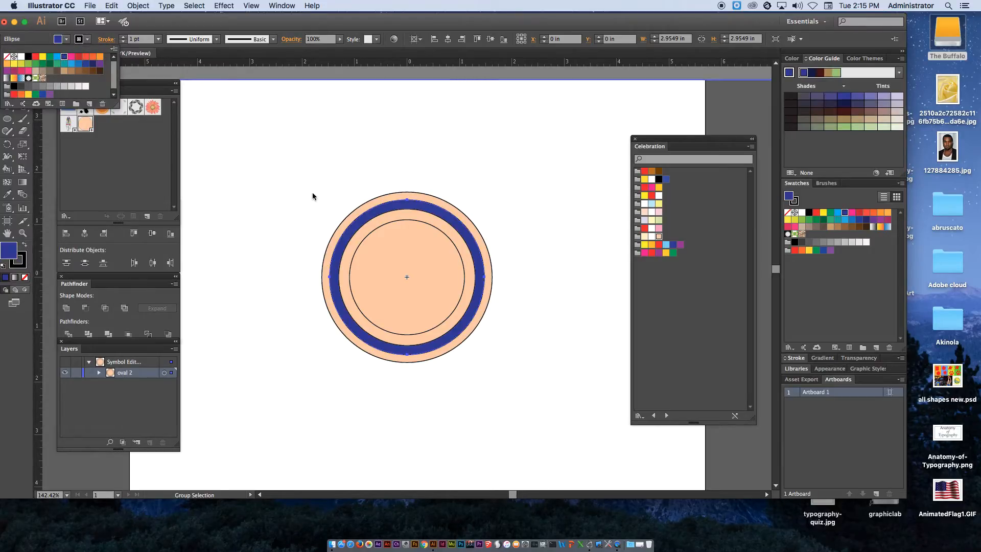
left_click(361, 230)
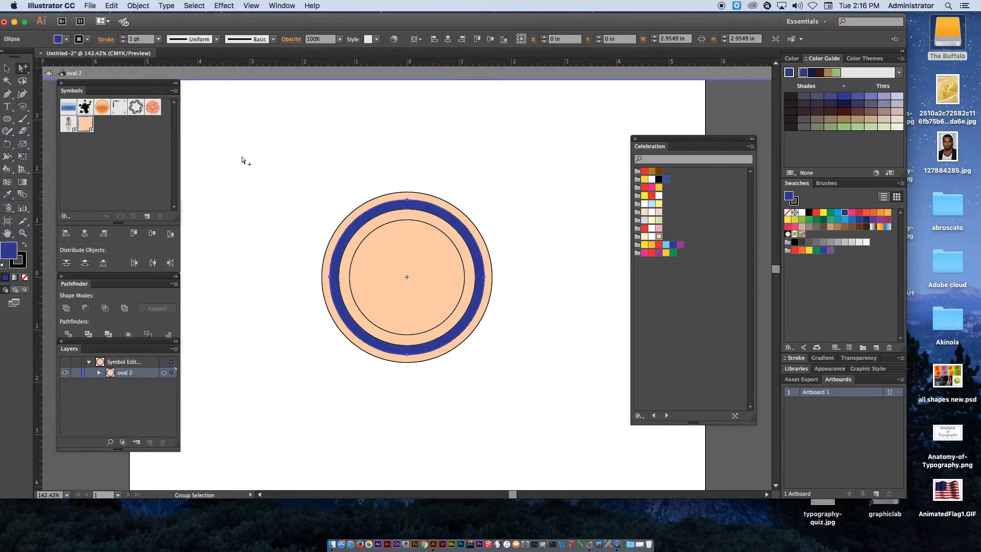
left_click(66, 39)
left_click(71, 57)
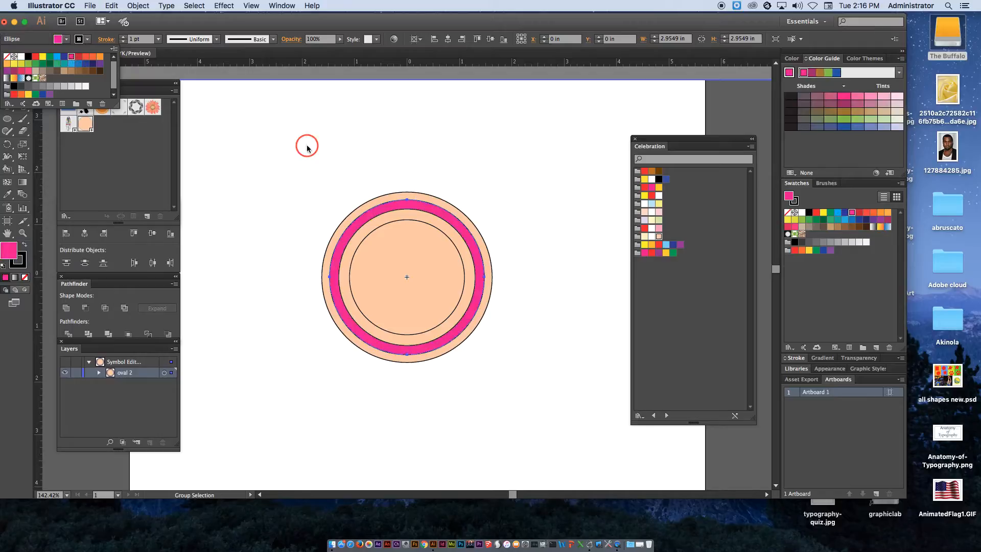
left_click(366, 229)
left_click(369, 230)
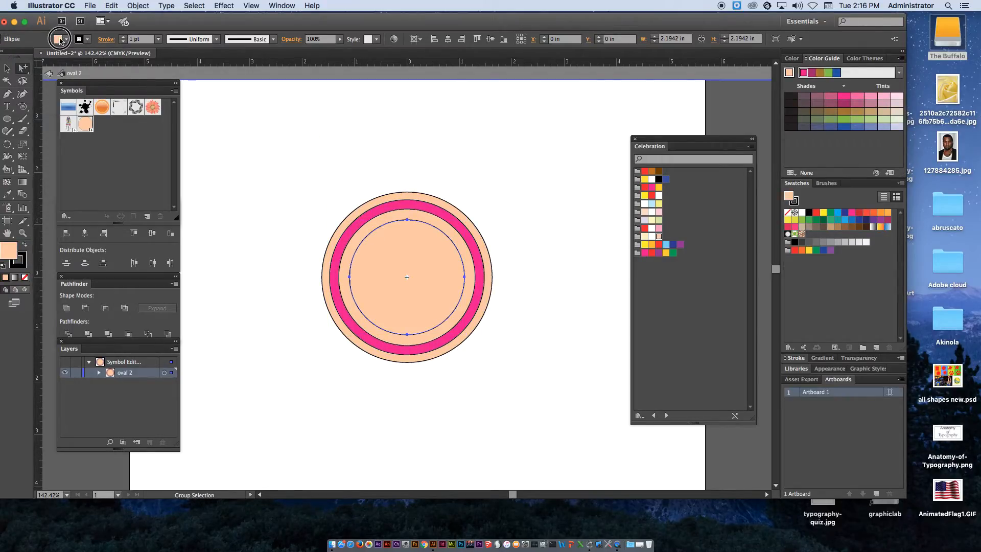
left_click(58, 39)
left_click(56, 58)
Fill the band just inside the pink ring orange
left_click(371, 221)
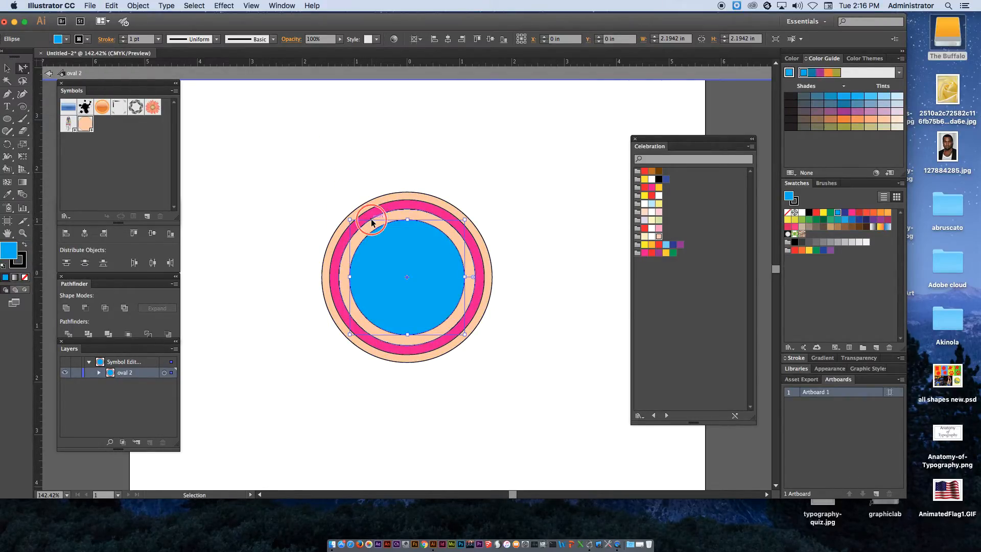
left_click(371, 221)
left_click(64, 40)
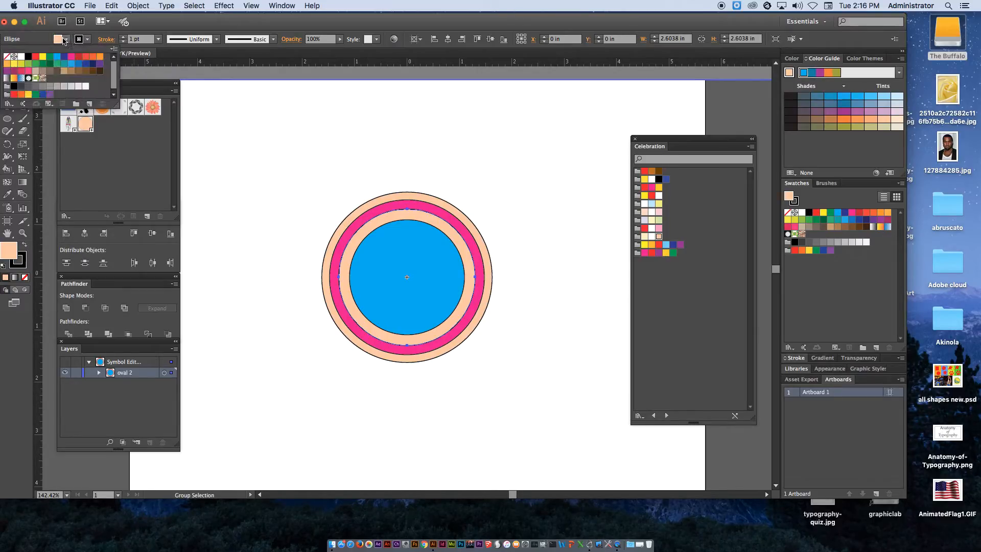
left_click(94, 60)
left_click(336, 129)
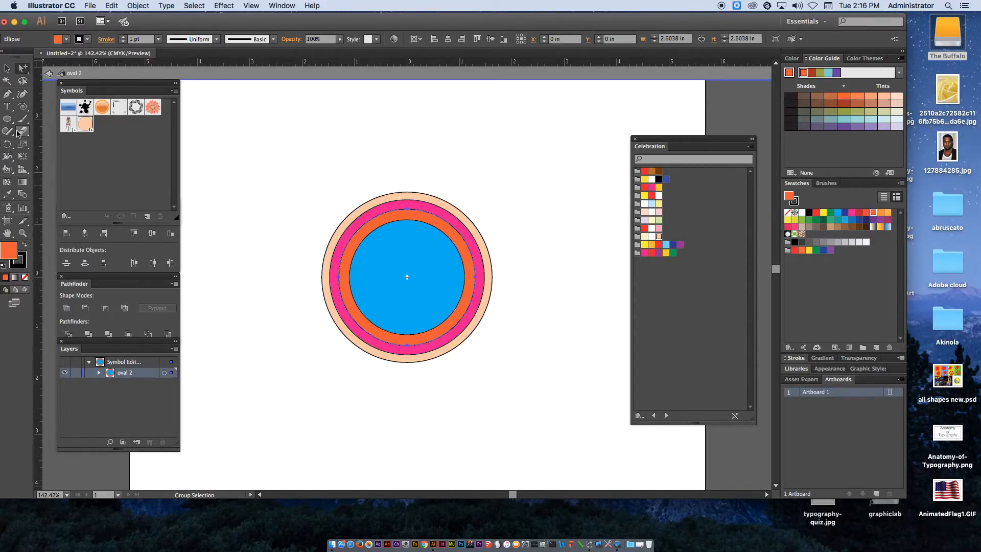
Draw a large star and a smaller star centred in the circles
left_click_drag(7, 119, 79, 168)
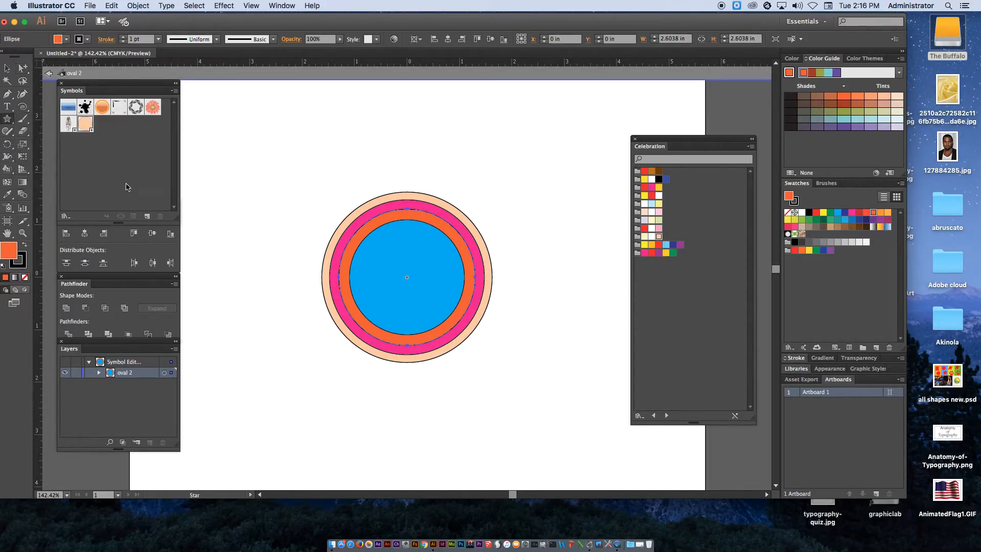
left_click_drag(407, 277, 449, 243)
mouse_move(407, 276)
left_mouse_down()
mouse_move(430, 261)
mouse_move(415, 269)
left_mouse_up()
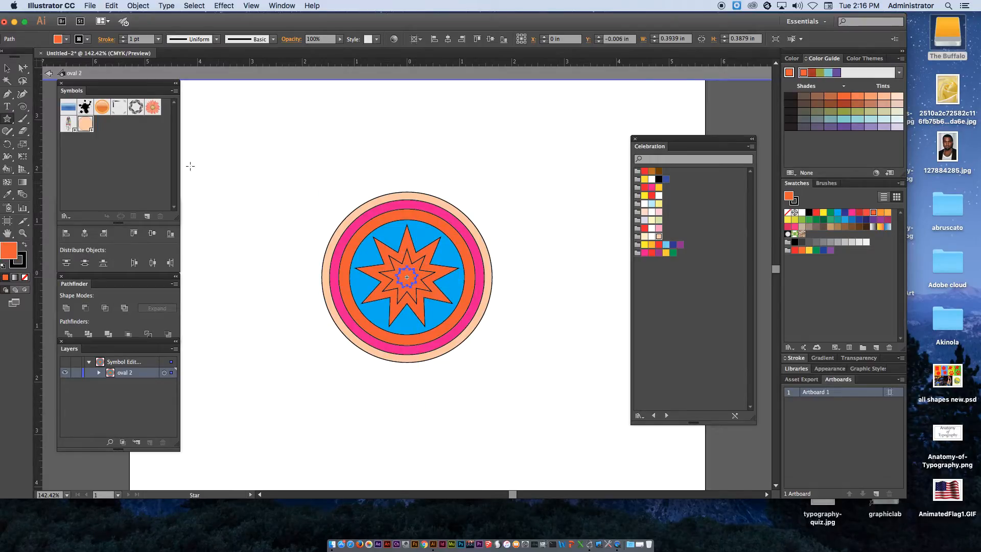
Fill the smallest star green and the middle star yellow
left_click(66, 40)
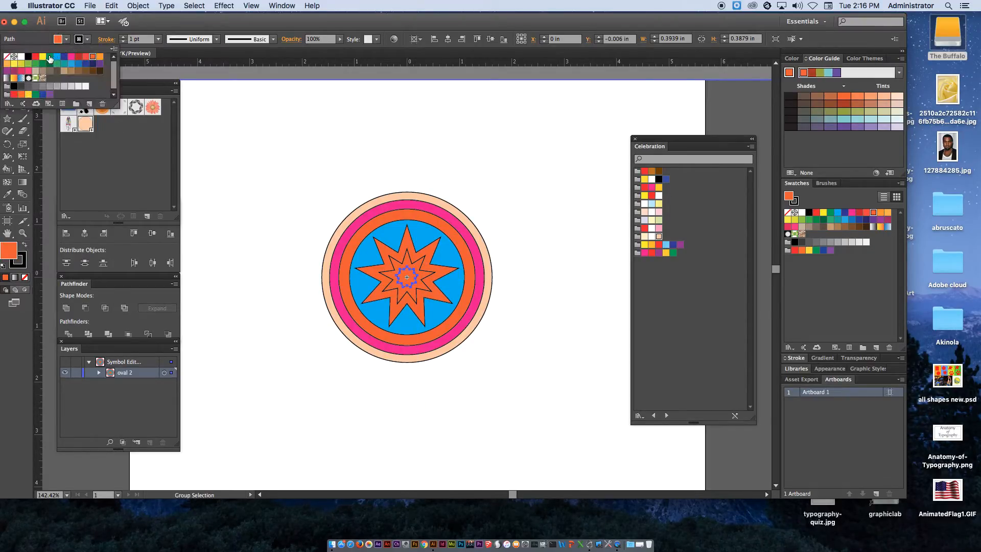
left_click(50, 57)
left_click(403, 259)
left_click(403, 259)
left_click(55, 42)
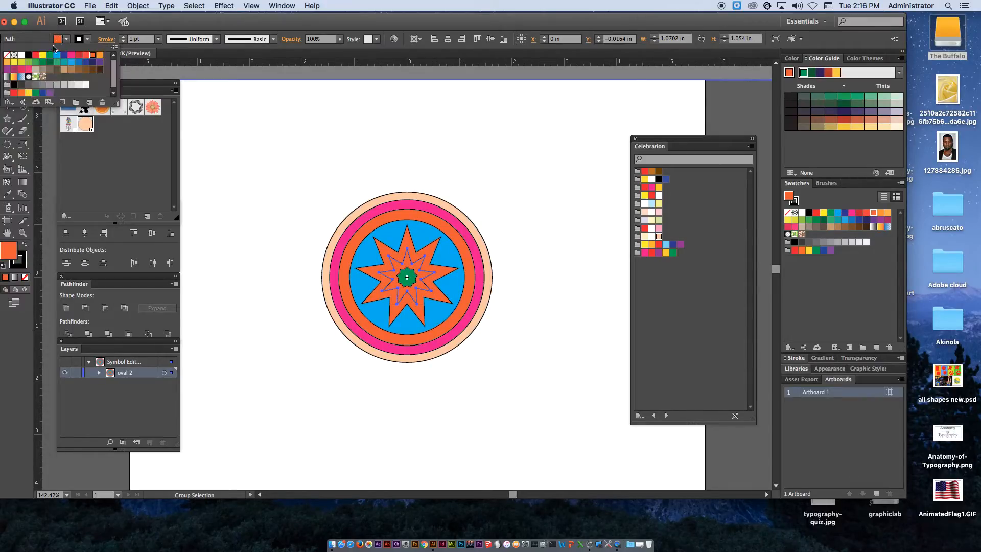
left_click(21, 63)
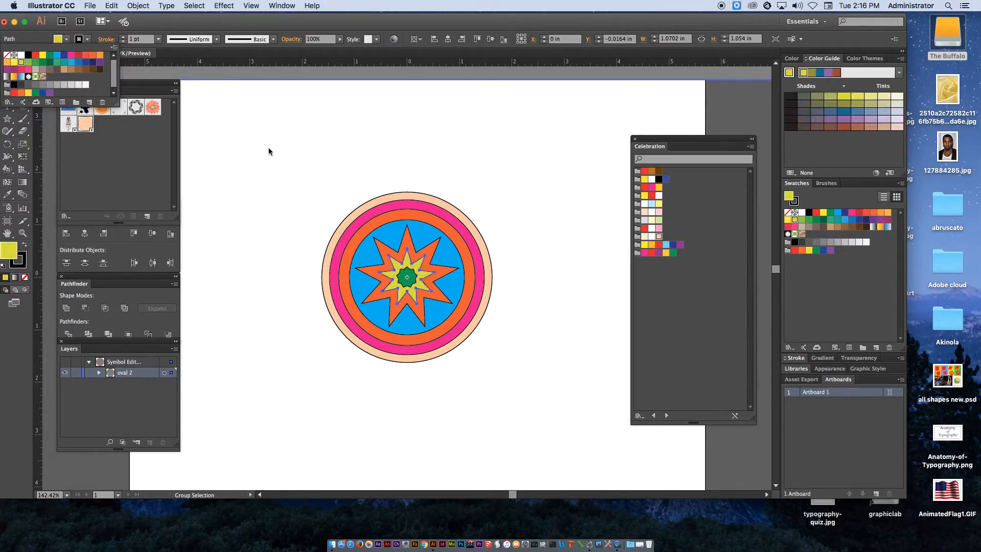
left_click(7, 68)
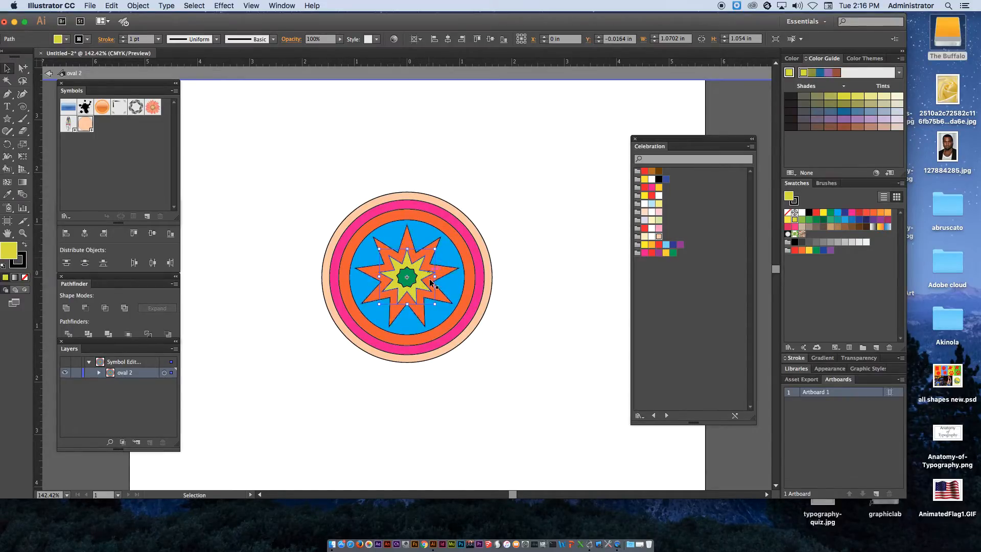
Exit symbol editing and move a circle-and-star symbol instance onto the centre of the mandala
left_click(49, 74)
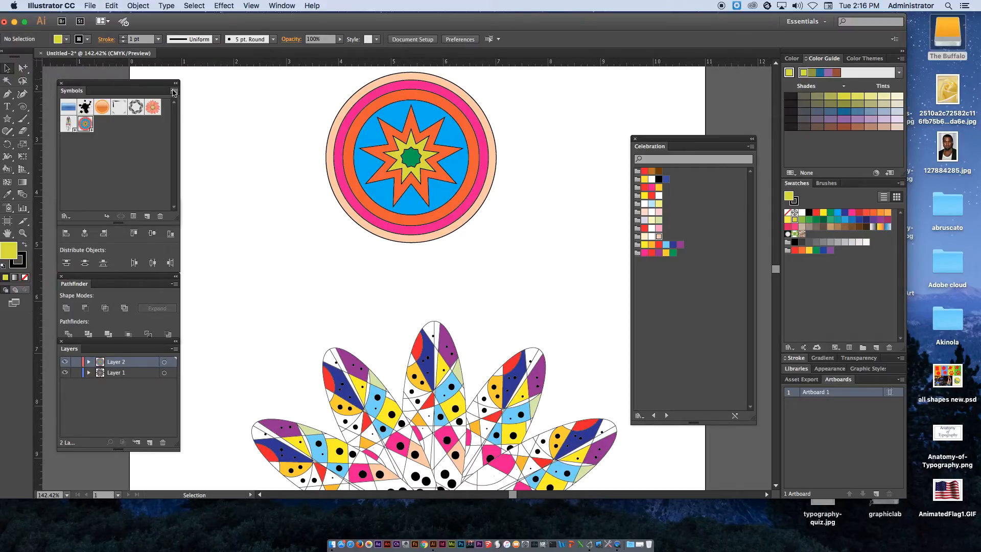
left_click(435, 169, "alt+super")
left_click(439, 171, "alt+super")
left_click_drag(451, 206, 451, 201)
scroll(452, 203, "down", 5)
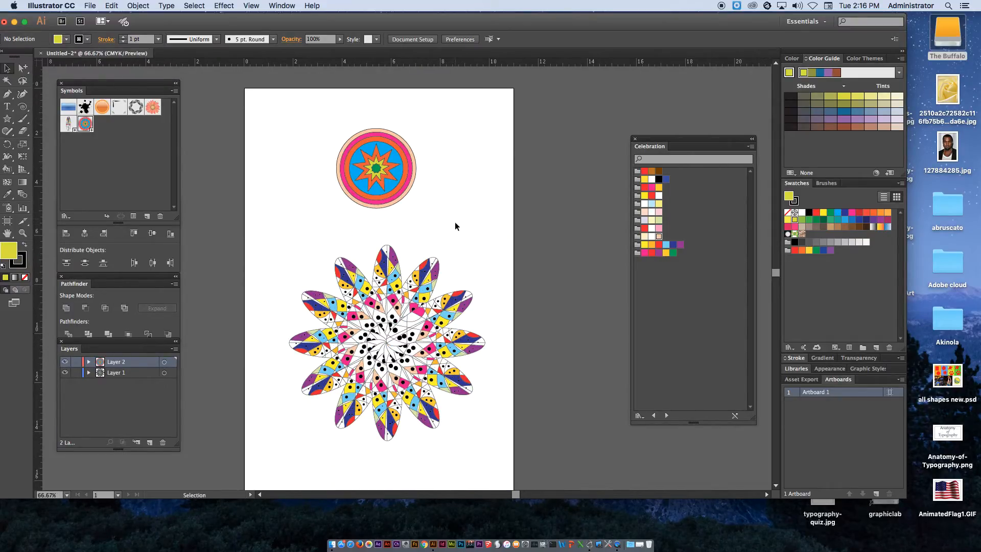
left_click(8, 67)
left_click_drag(293, 115, 414, 205)
left_click_drag(385, 165, 424, 181)
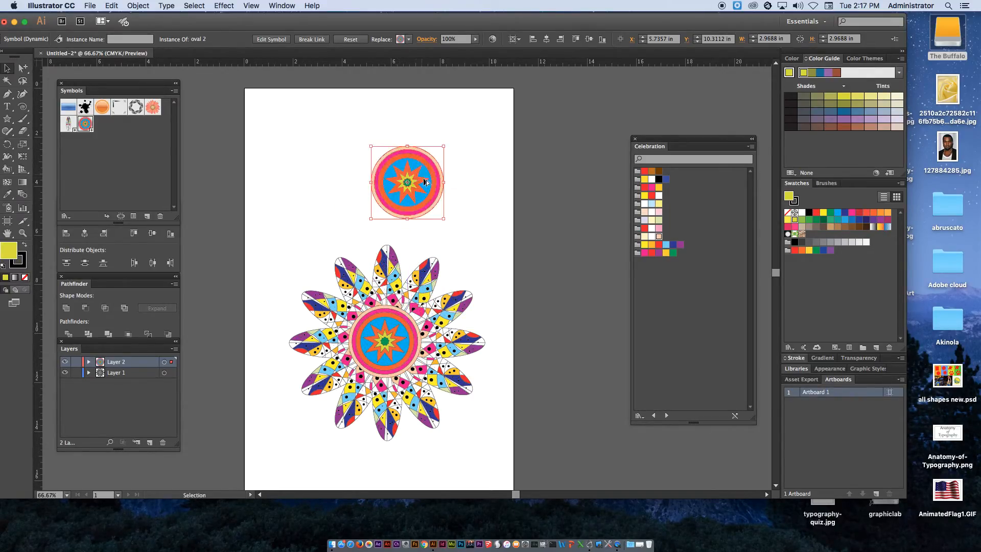
Scale another circle symbol instance up to about 9.27 in wide and centre it over the mandala
left_click_drag(445, 220, 521, 295)
right_click(454, 214)
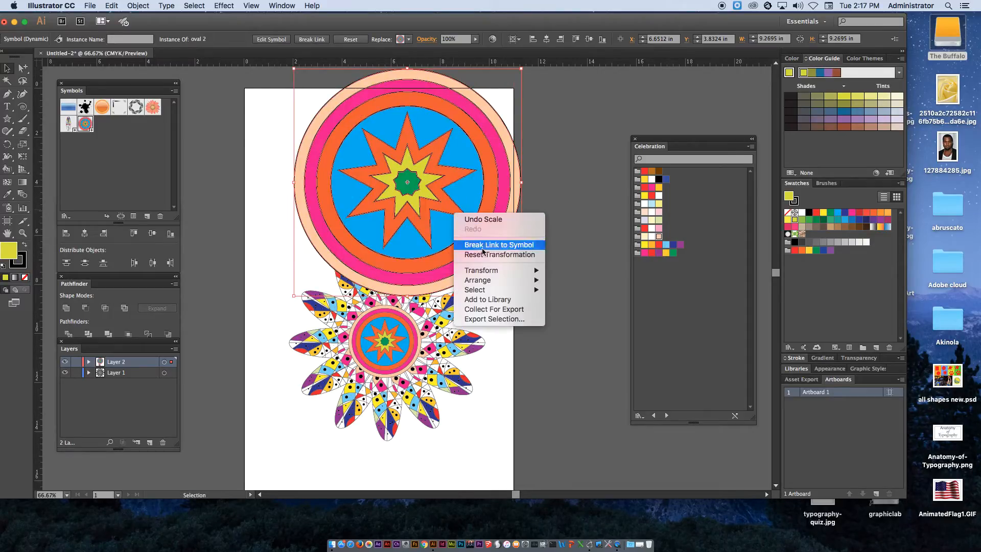
left_click(562, 310)
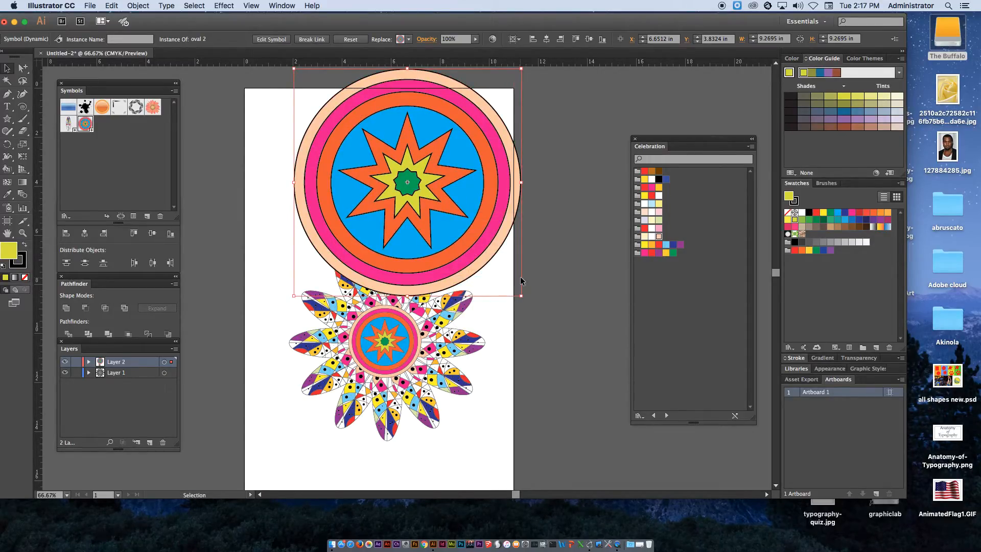
mouse_move(470, 181)
left_mouse_down()
mouse_move(450, 218)
mouse_move(447, 337)
left_mouse_up()
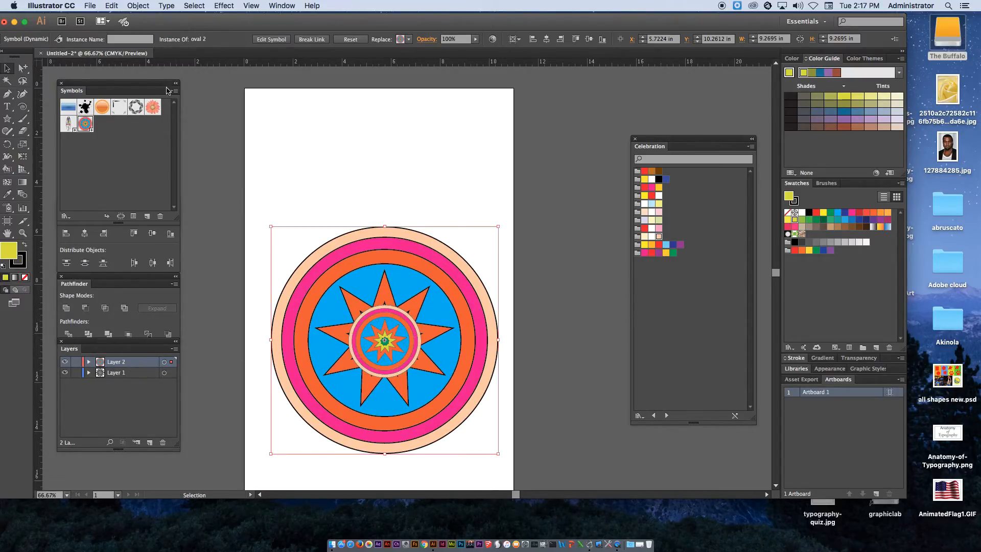
Cut the large circle and paste it in back on Layer 1 so it sits behind the mandala
left_click(111, 5)
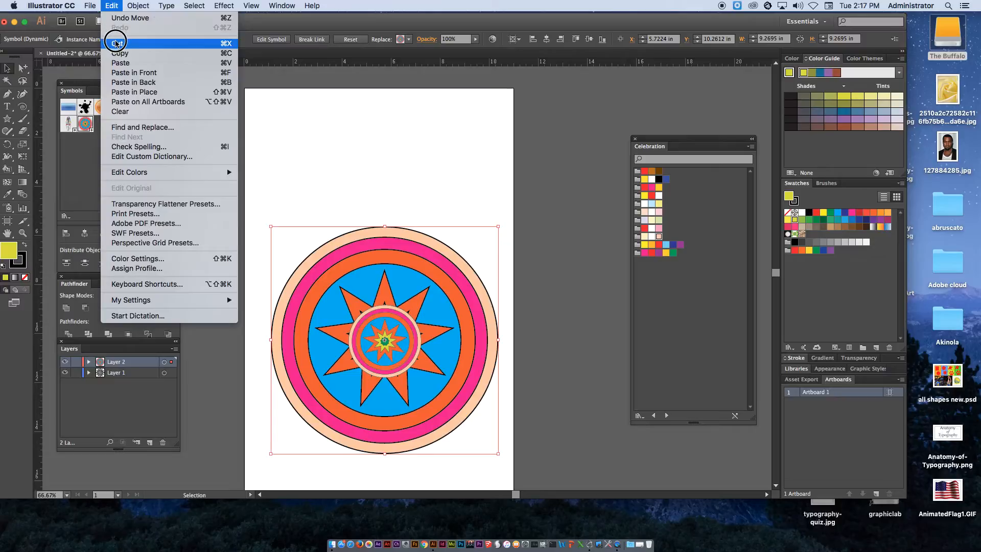
left_click(116, 18)
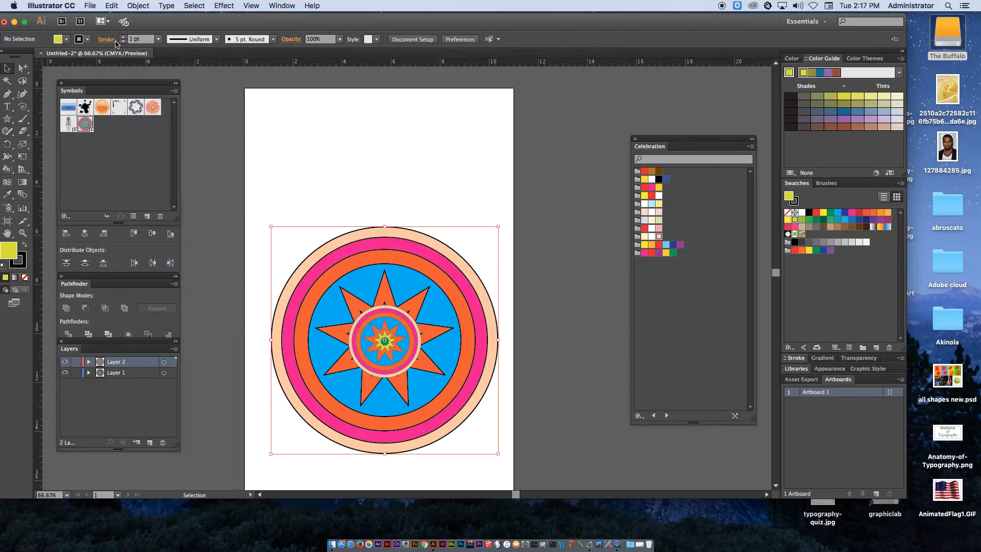
left_click(120, 373)
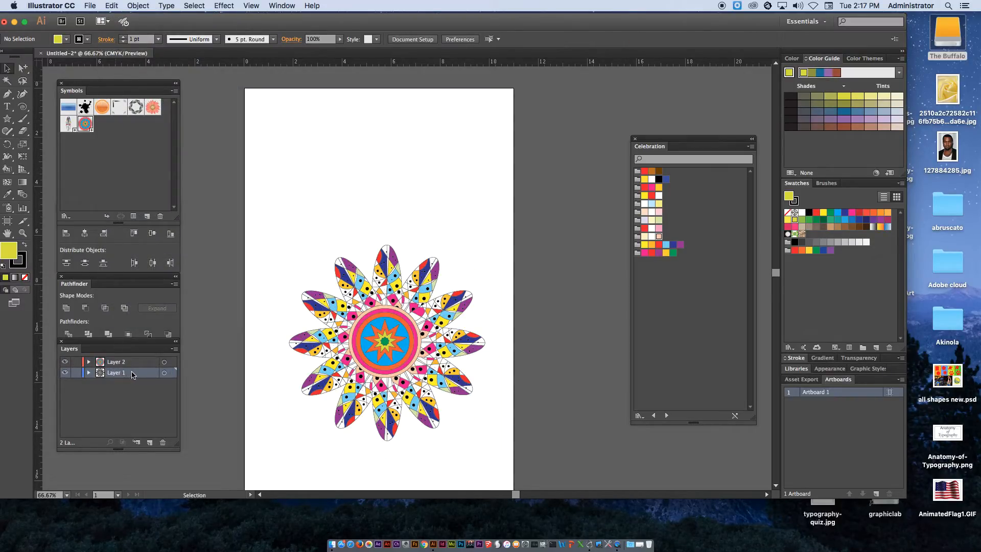
left_click(111, 6)
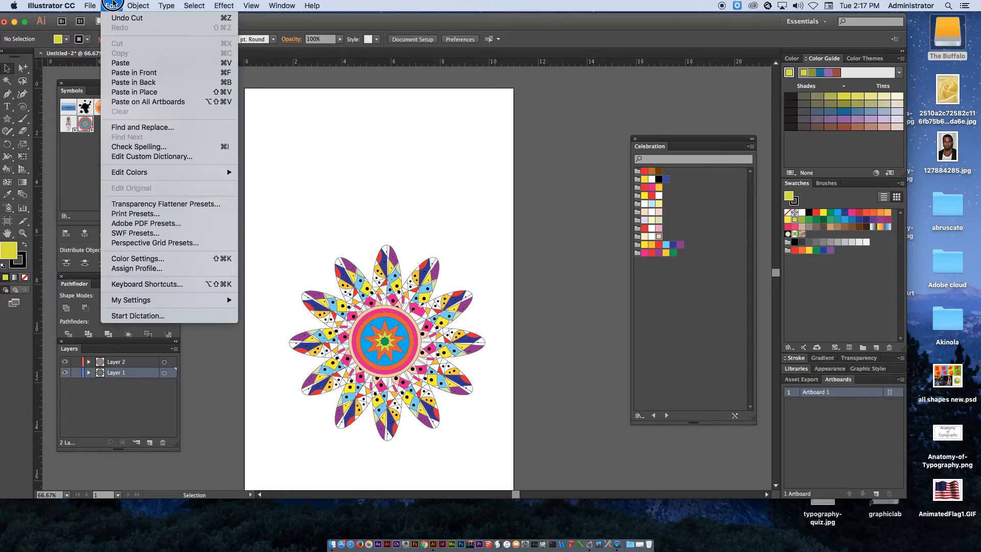
left_click(127, 81)
left_click(517, 216)
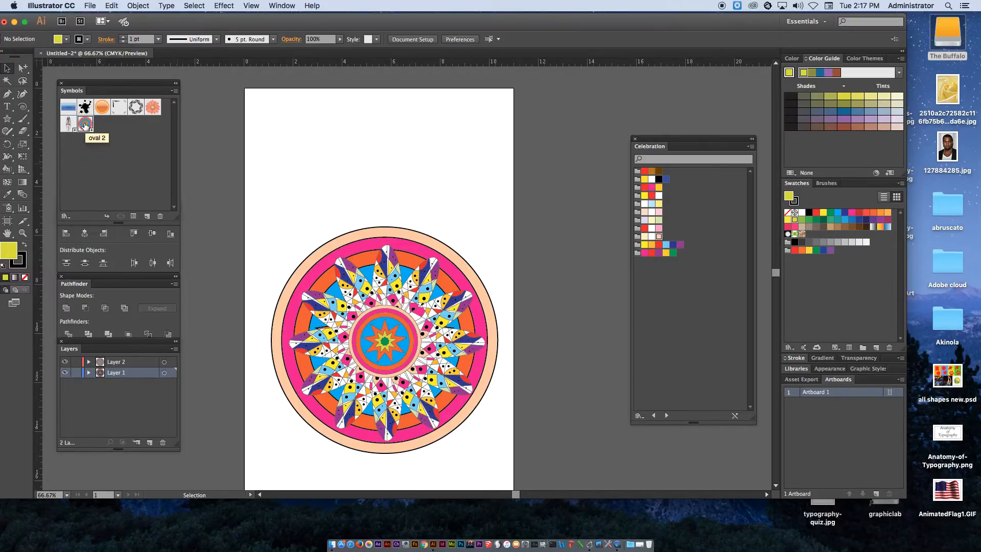
Place a new circle symbol instance and rotate a copy of it 30° around a point below it
left_click_drag(94, 131, 301, 115)
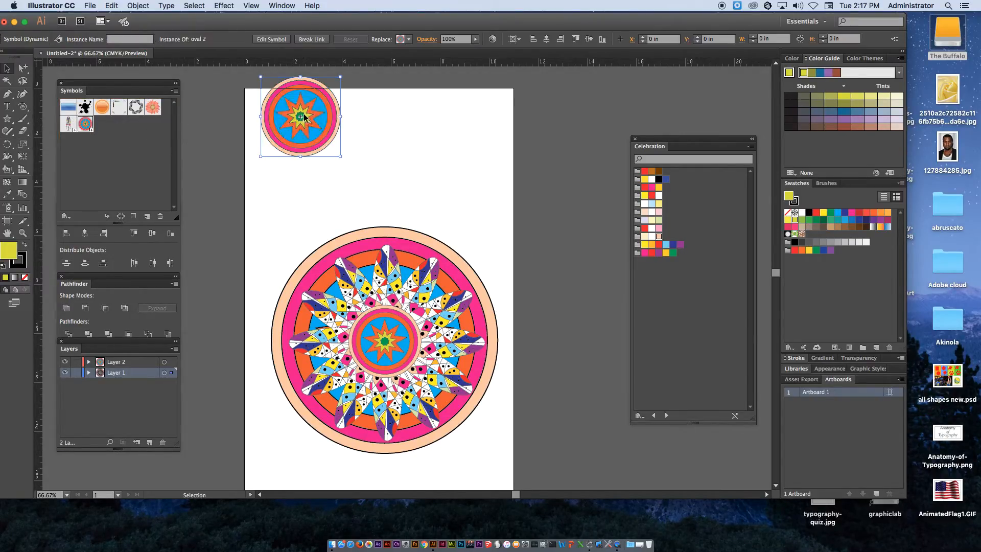
left_click(8, 145)
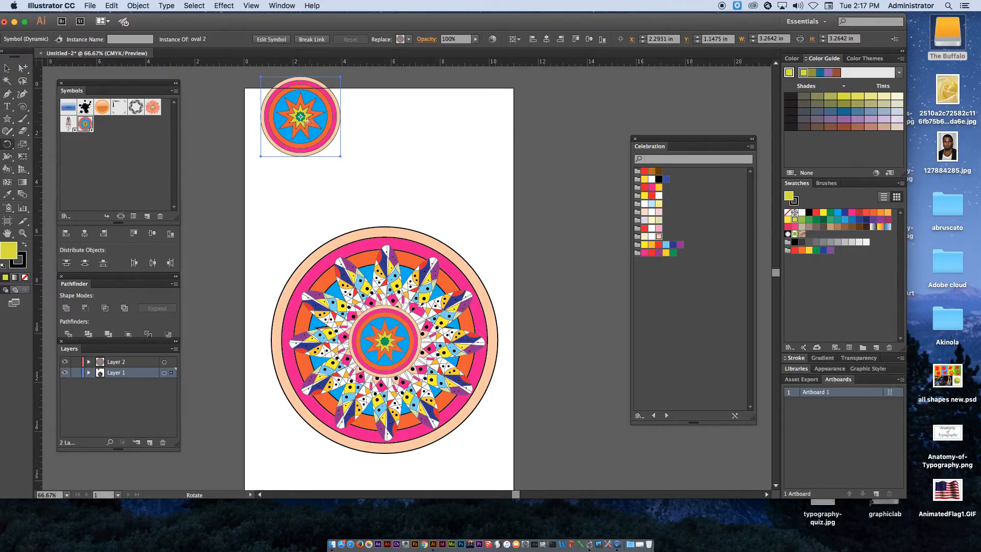
left_click(302, 157, "alt")
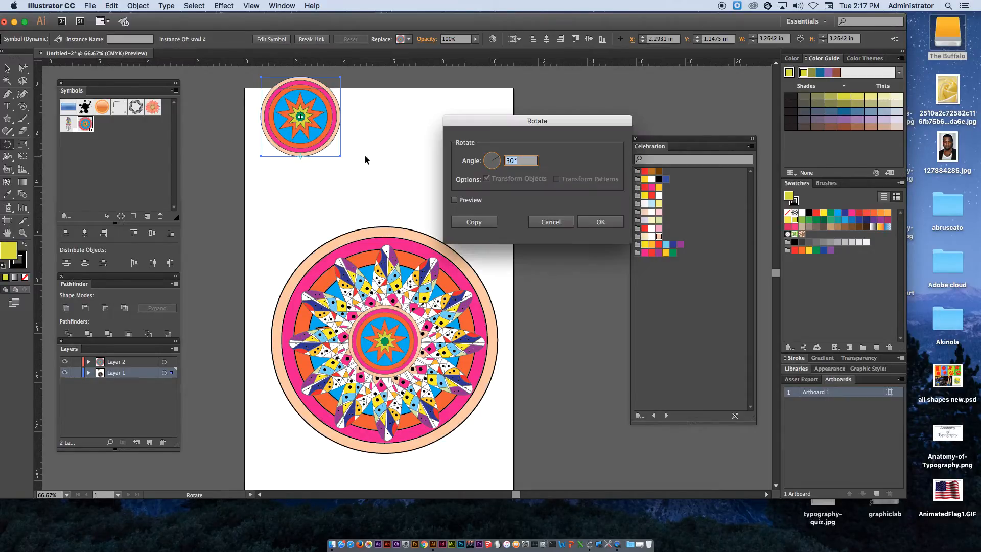
left_click(474, 221)
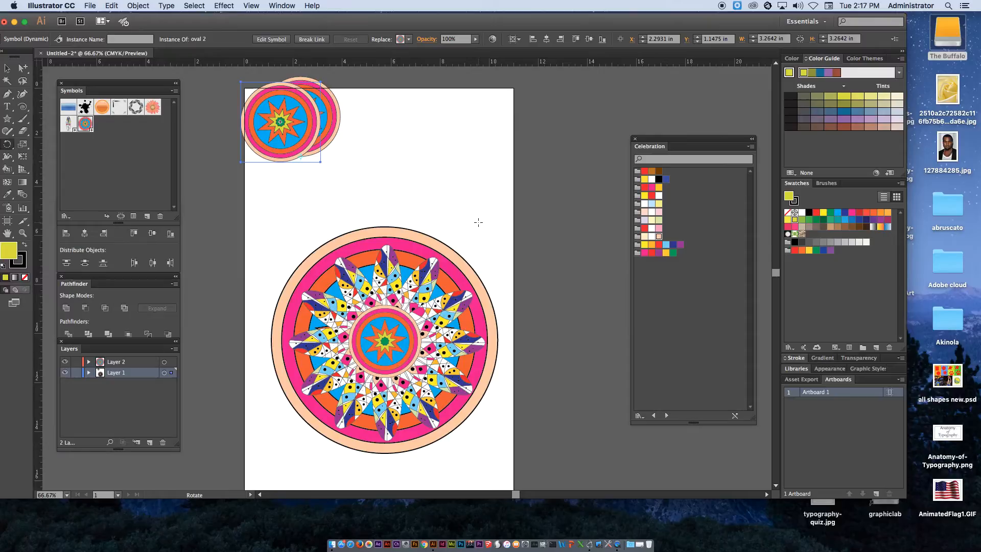
Repeat the 30° rotated copy six more times to form a ring of circles
key("ctrl+d")
key("ctrl+d")
key("ctrl+d")
key("ctrl+d")
key("ctrl+d")
key("ctrl+d")
key("ctrl+d")
key("ctrl+d")
key("ctrl+d")
key("ctrl+d")
key("ctrl+d")
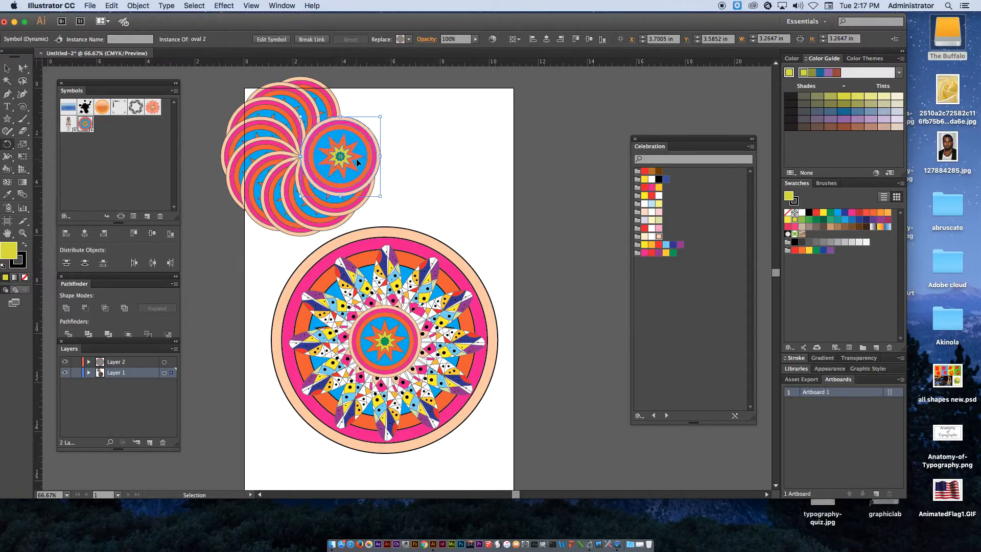
key("r")
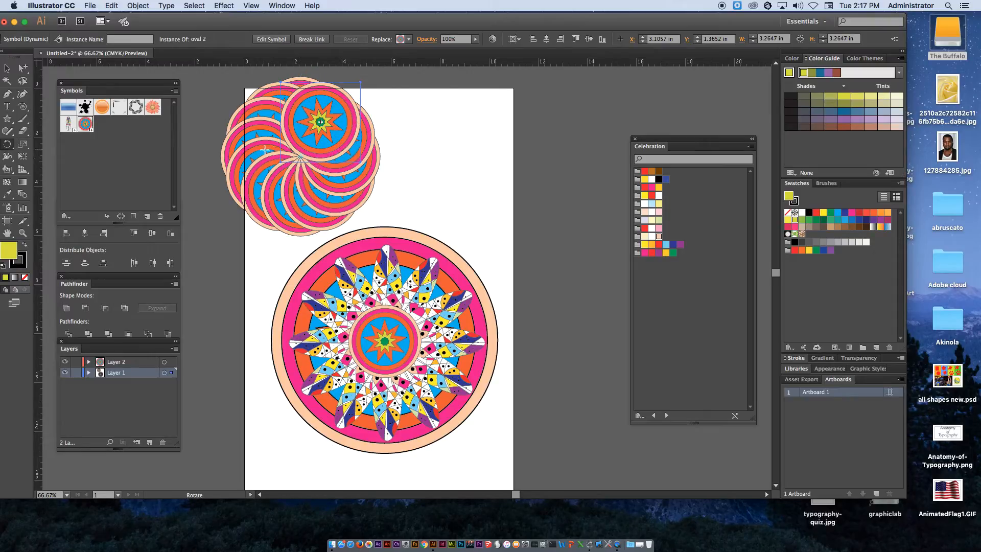
left_click(10, 65)
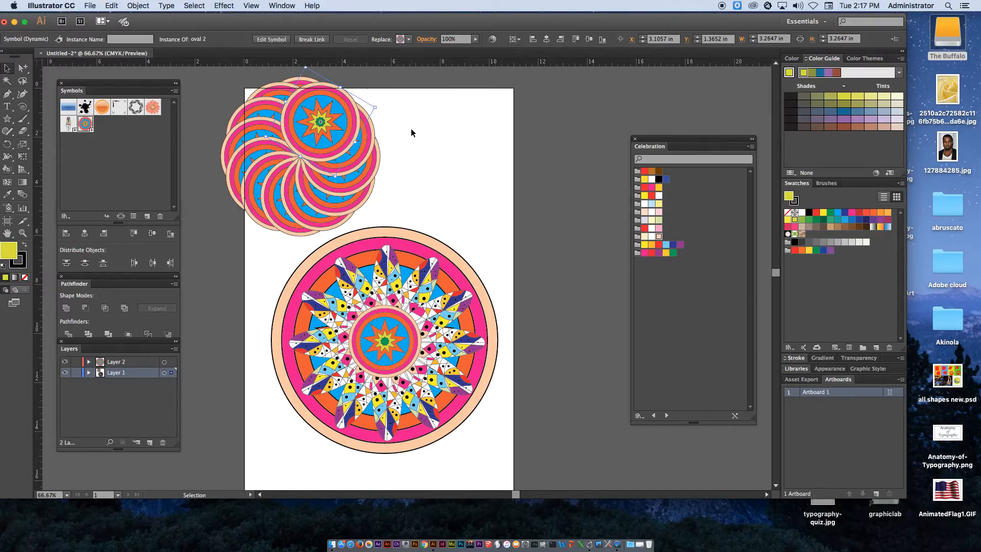
left_click_drag(351, 152, 418, 152)
key("ctrl+z")
Select all the rotated circle copies and group them
left_click_drag(201, 71, 381, 221)
left_click_drag(334, 155, 445, 170)
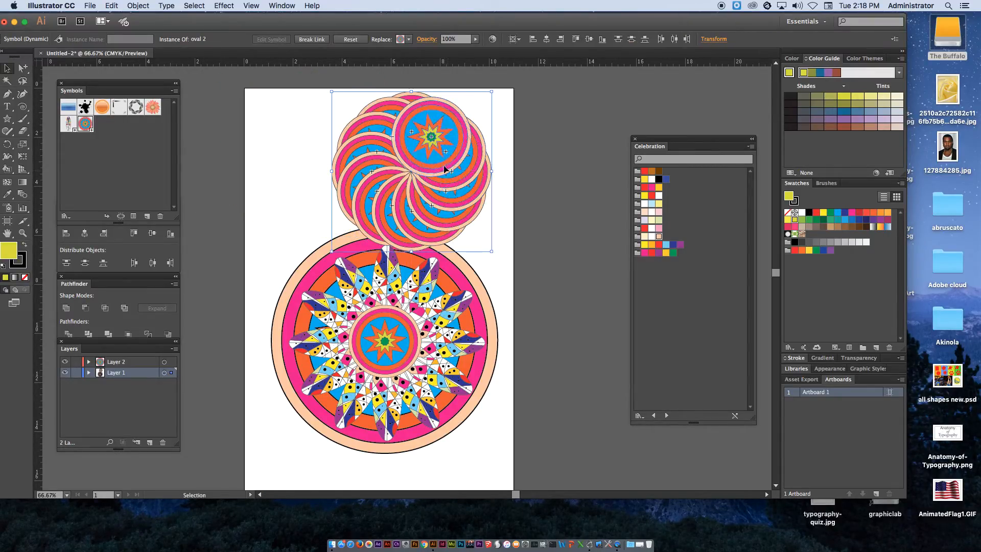
right_click(446, 170)
left_click(363, 148)
left_click(136, 5)
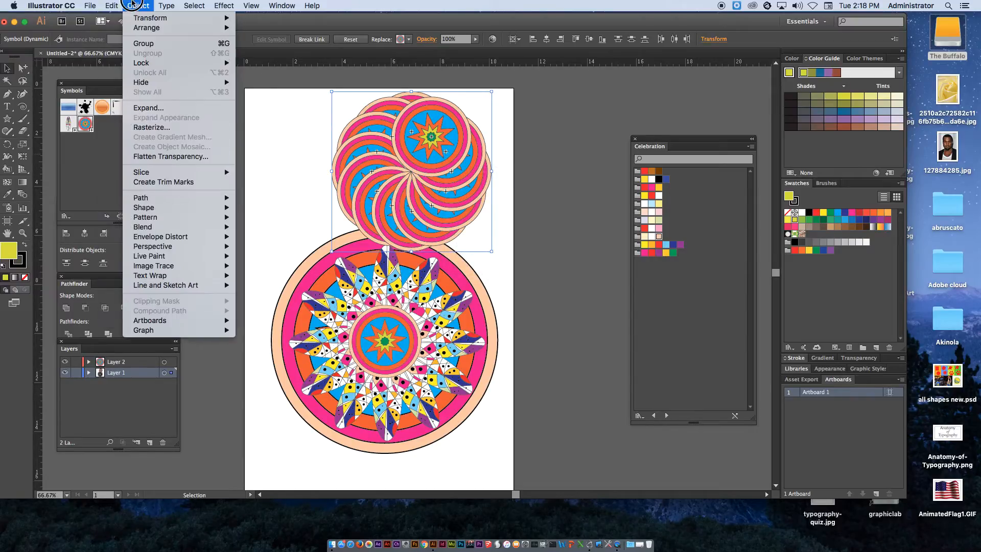
left_click(143, 43)
Move the group onto the mandala centre and scale it to about 3.84 in wide
left_click_drag(442, 191, 406, 403)
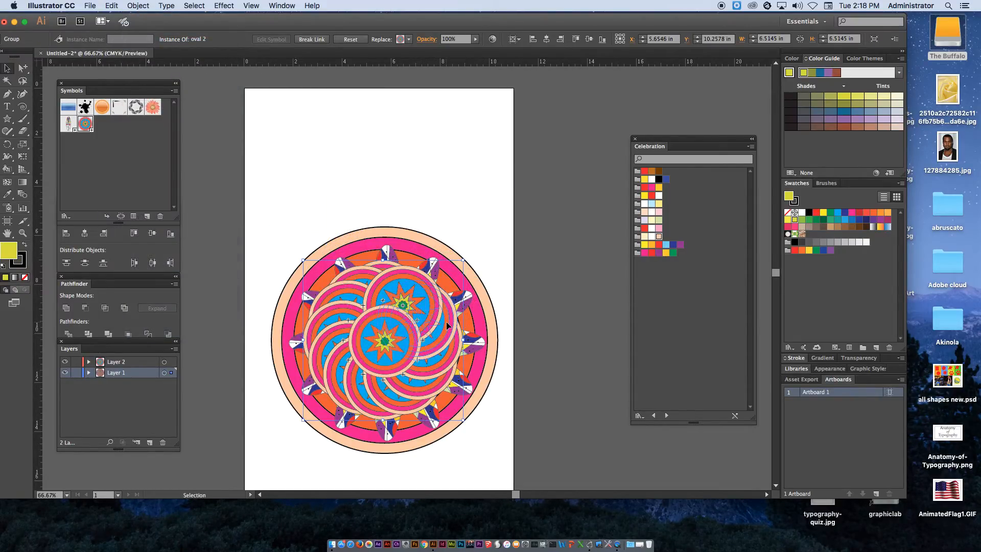
left_click_drag(462, 260, 421, 312)
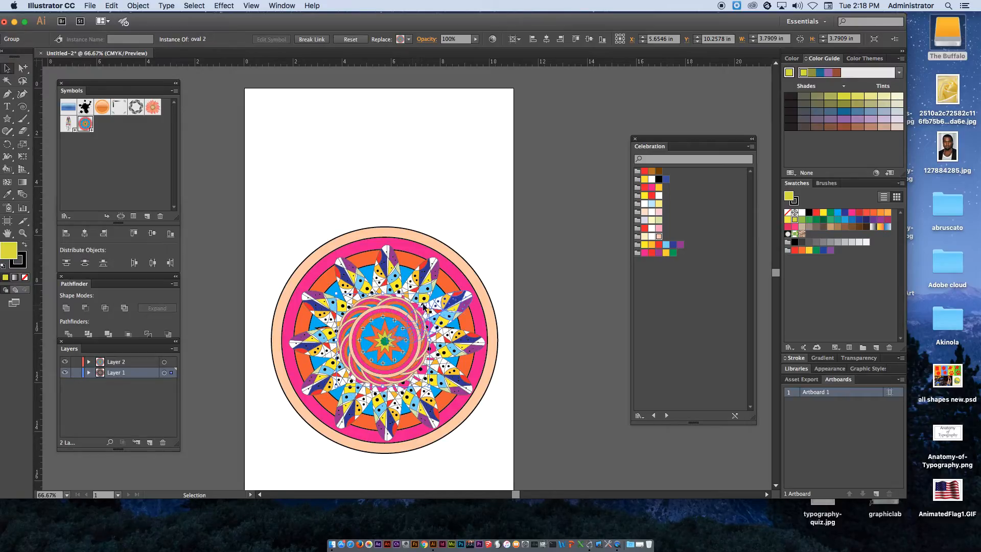
key("super+z")
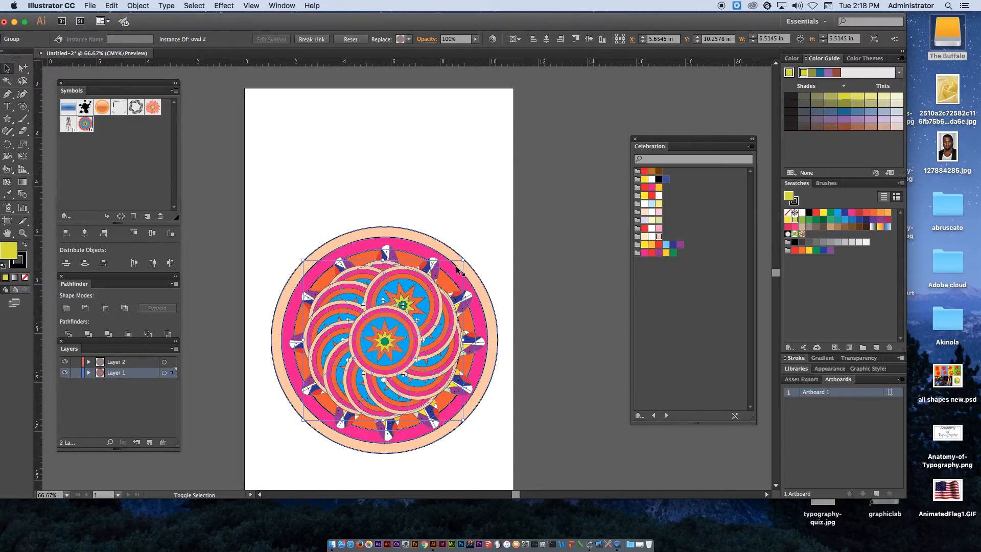
left_click_drag(463, 261, 441, 300)
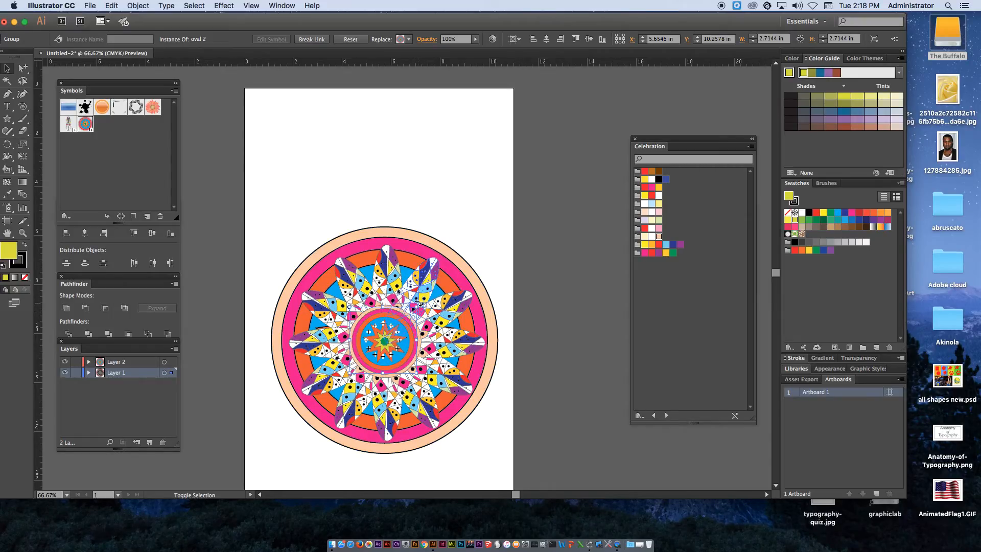
left_click_drag(417, 305, 437, 290)
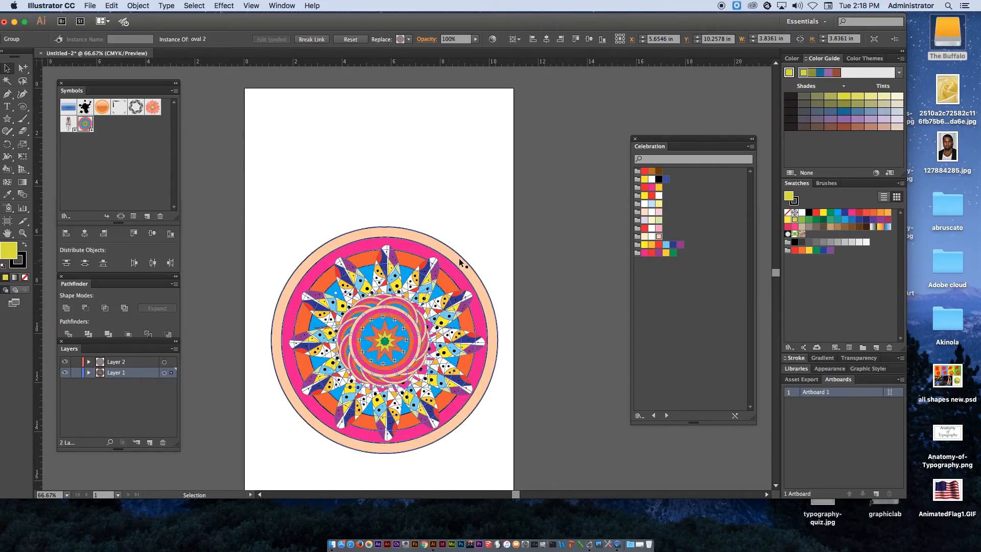
left_click(501, 195)
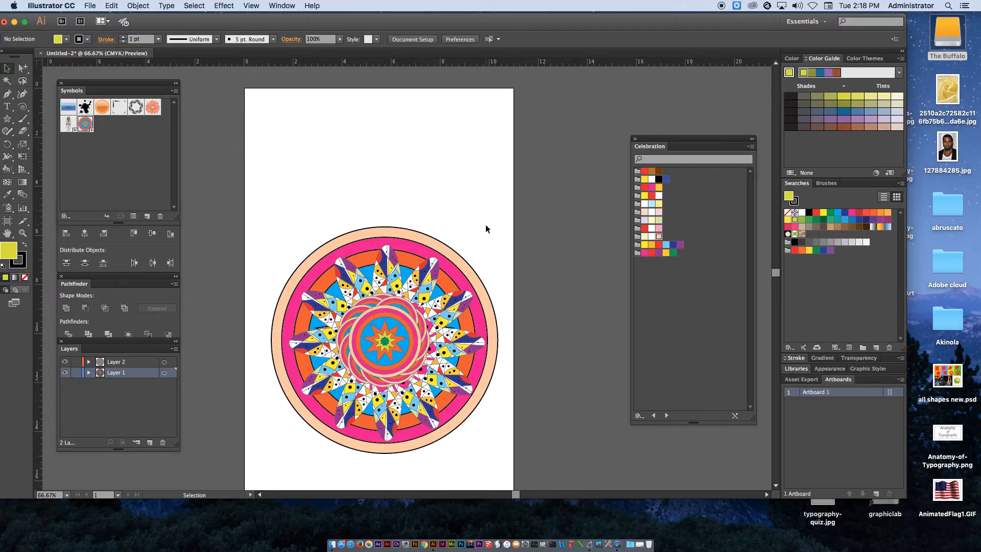
Draw a closed lightning-bolt shape with the Pen tool near the top of the page
left_click(7, 94)
left_click(298, 138)
left_click(312, 112)
left_click(308, 138)
left_click(315, 126)
left_click(313, 143)
left_click(325, 136)
left_click(316, 159)
left_click(316, 149)
left_click(303, 165)
left_click(289, 151)
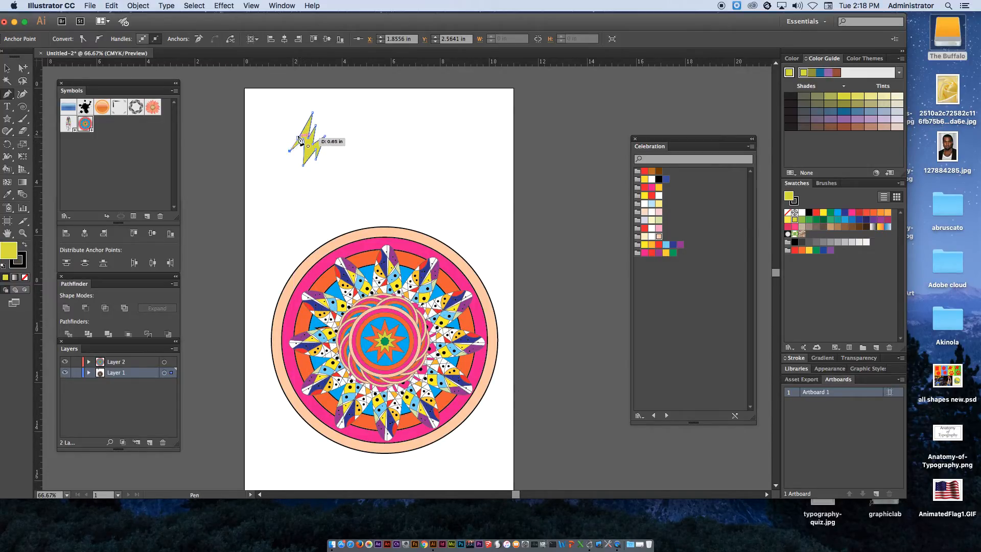
left_click(298, 138)
Save the lightning bolt as a Graphic symbol named light
left_click(7, 68)
left_click_drag(307, 129, 107, 155)
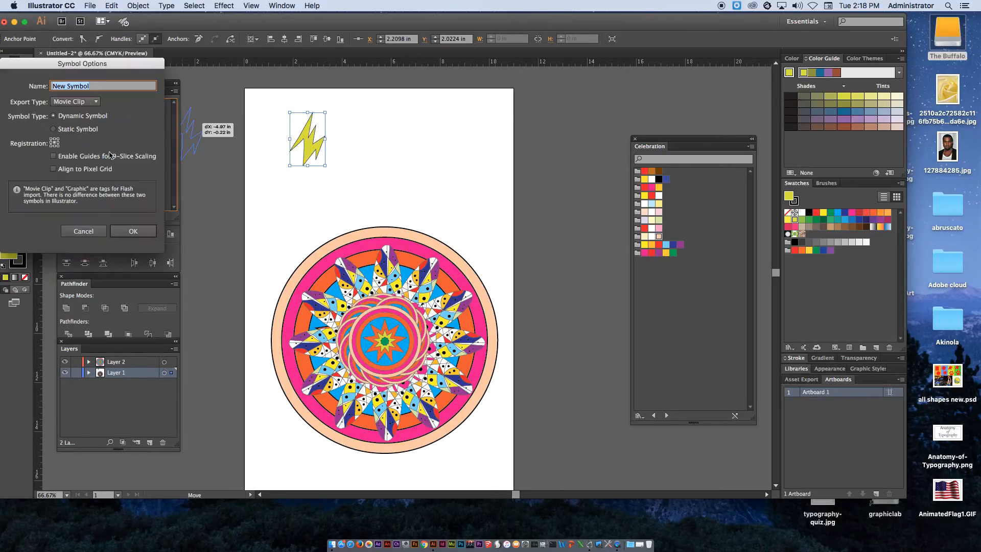
left_click(93, 102)
left_click(71, 113)
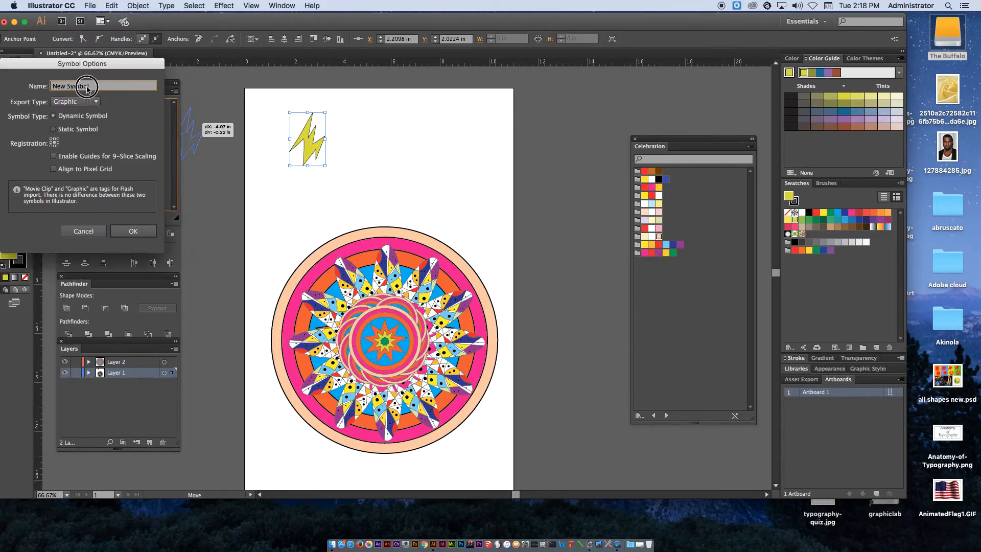
type("light")
key("Return")
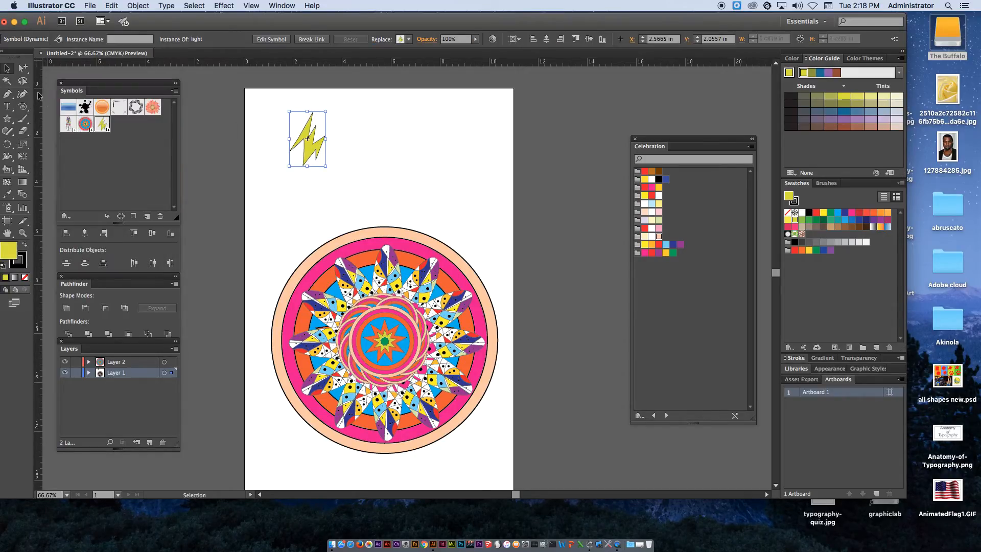
Open the light symbol for editing and dab black dots onto the bolt with the Paintbrush tool
double_click(103, 125)
left_click_drag(385, 248, 437, 309)
left_click(23, 121)
left_click(324, 219)
left_click(342, 323)
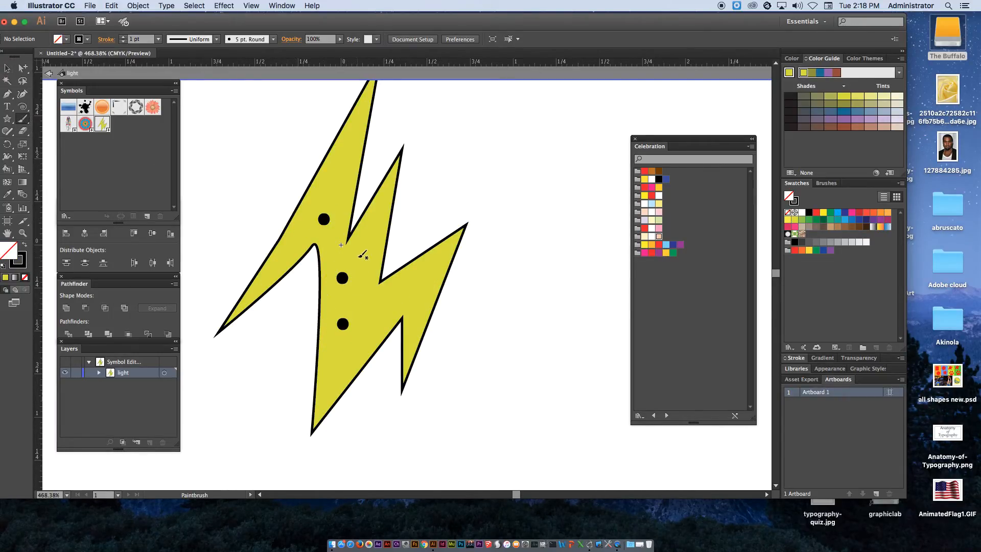
left_click_drag(23, 107, 50, 105)
left_click(23, 115)
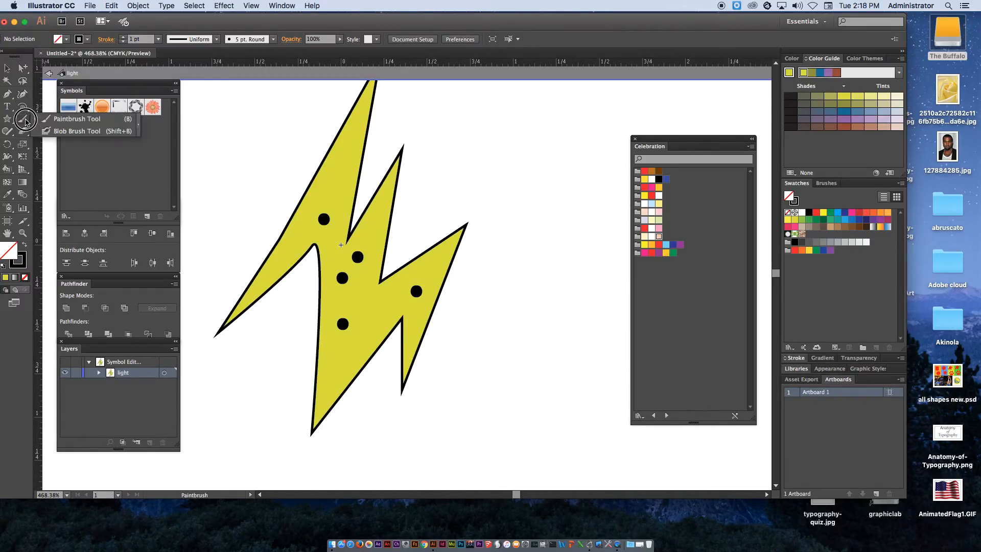
left_click(46, 111)
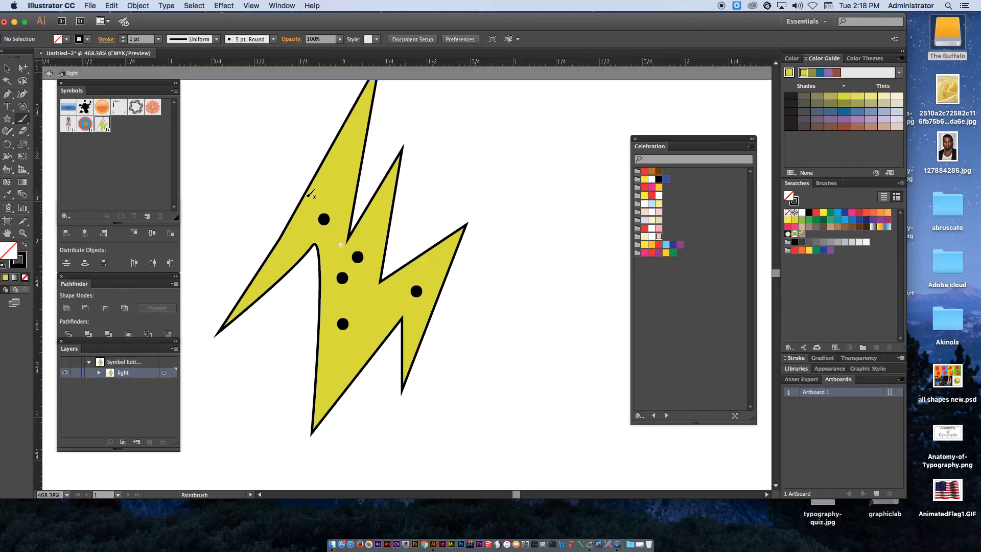
Paint a curved stroke across the bolt's upper left part, undoing a second stroke
mouse_move(305, 198)
left_mouse_down()
mouse_move(292, 219)
mouse_move(310, 249)
left_mouse_up()
mouse_move(319, 174)
left_mouse_down()
mouse_move(338, 169)
mouse_move(352, 204)
left_mouse_up()
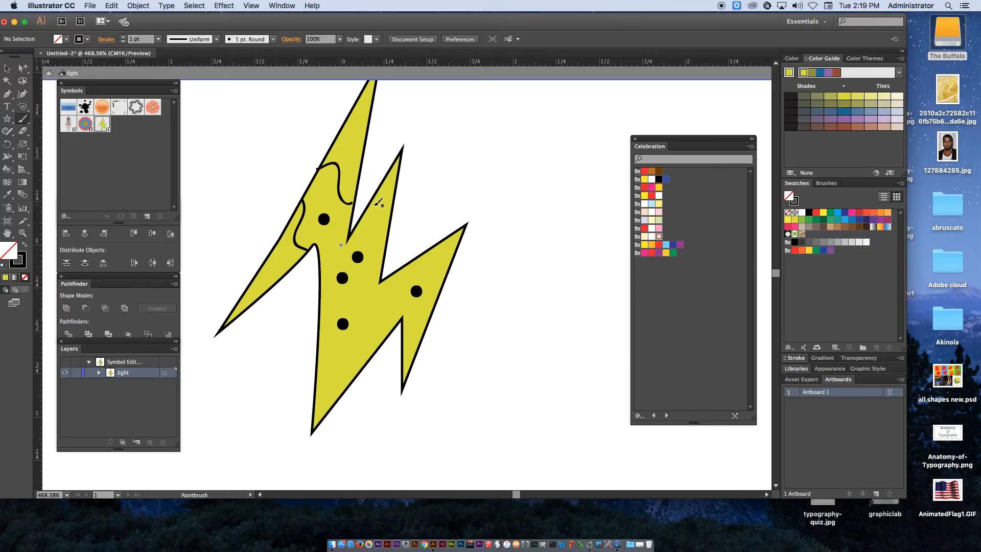
key("cmd+z")
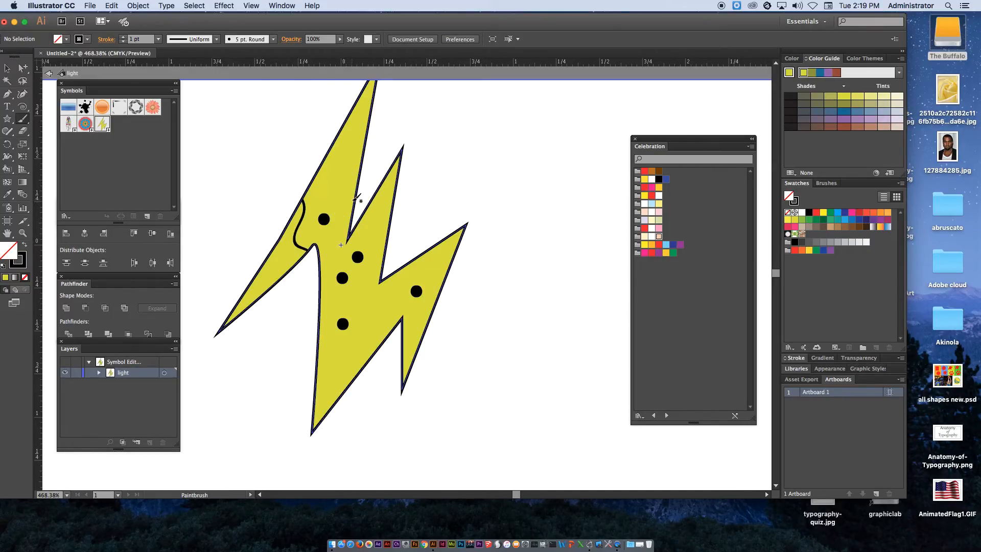
Paint two more wavy strokes down through the middle of the bolt with the Paintbrush
left_click_drag(357, 196, 321, 163)
mouse_move(372, 202)
left_mouse_down()
mouse_move(367, 252)
mouse_move(318, 355)
left_mouse_up()
Select all the bolt artwork, expand its appearance and divide it into separate pieces with Pathfinder
left_click(7, 68)
mouse_move(246, 128)
left_mouse_down()
mouse_move(424, 276)
mouse_move(548, 407)
left_mouse_up()
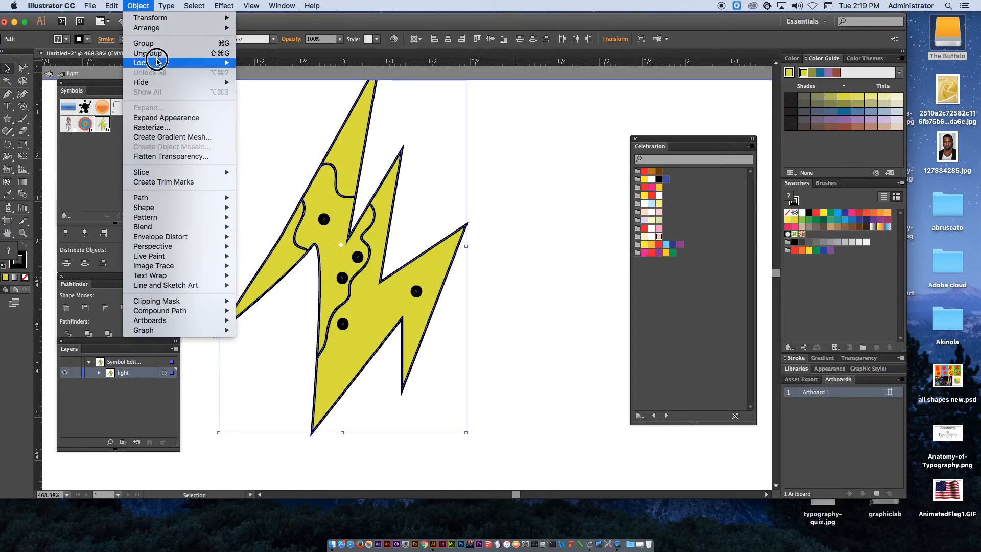
left_click(164, 119)
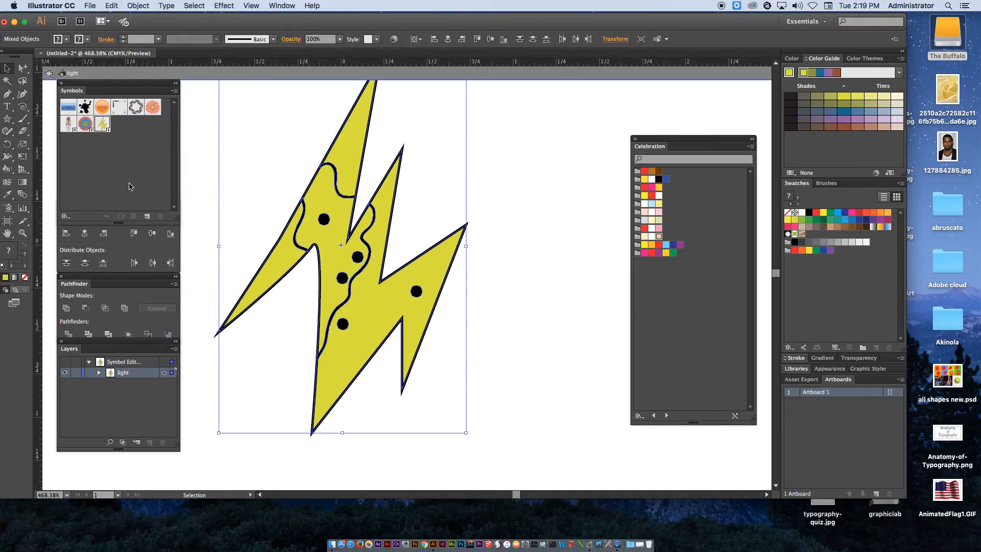
left_click(69, 335)
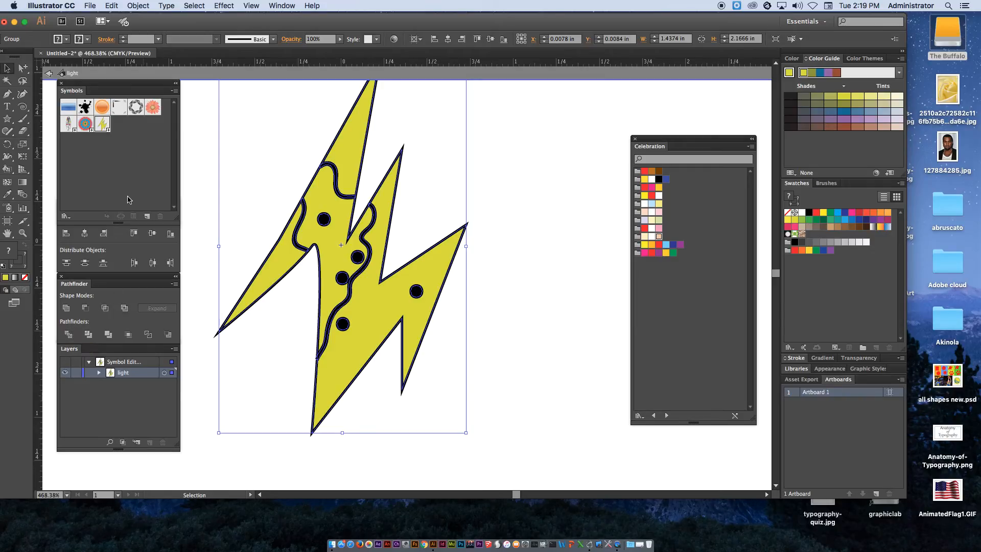
Make the divided bolt into a Live Paint group
left_click(137, 5)
mouse_move(193, 256)
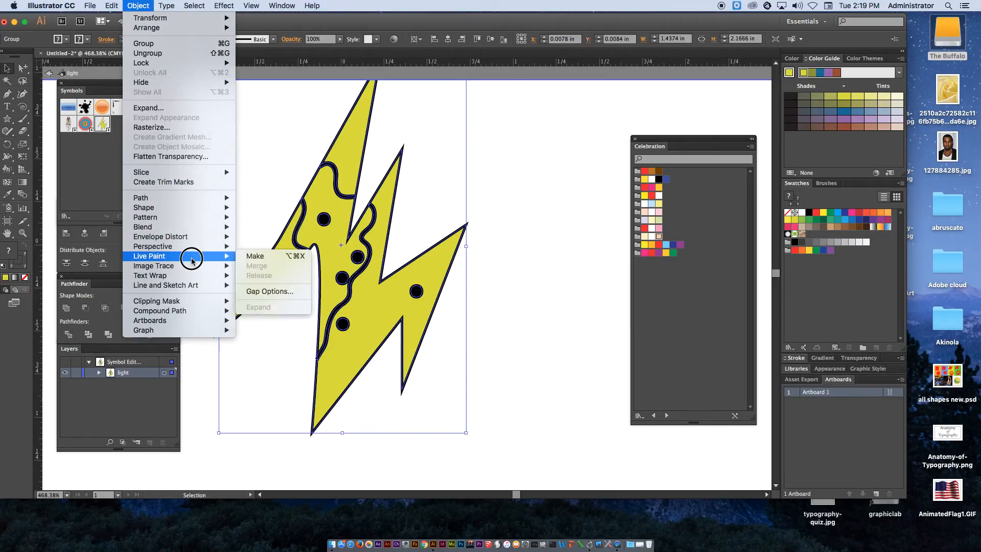
left_click(278, 258)
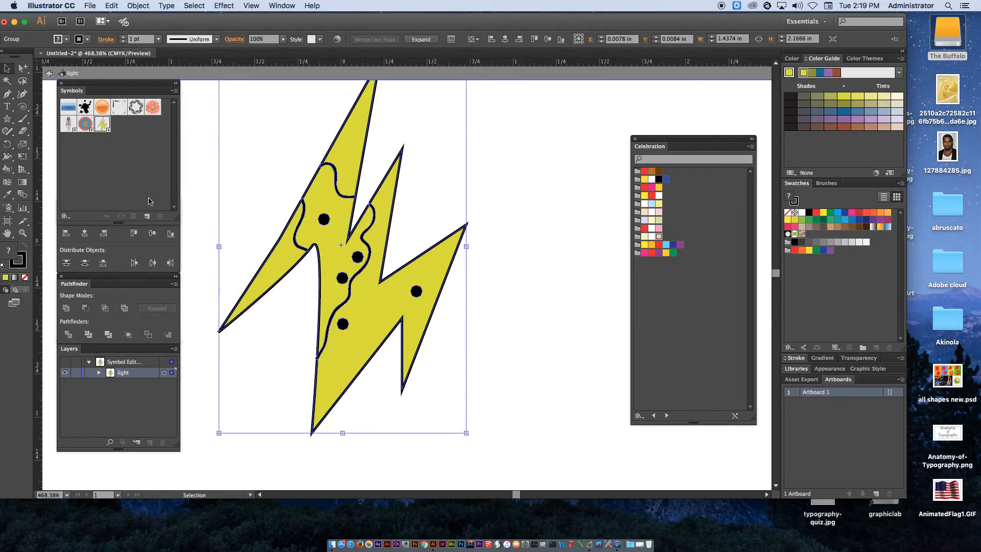
Fill the bolt's right section red and its middle section pale green with the Live Paint Bucket
left_click_drag(7, 169, 61, 179)
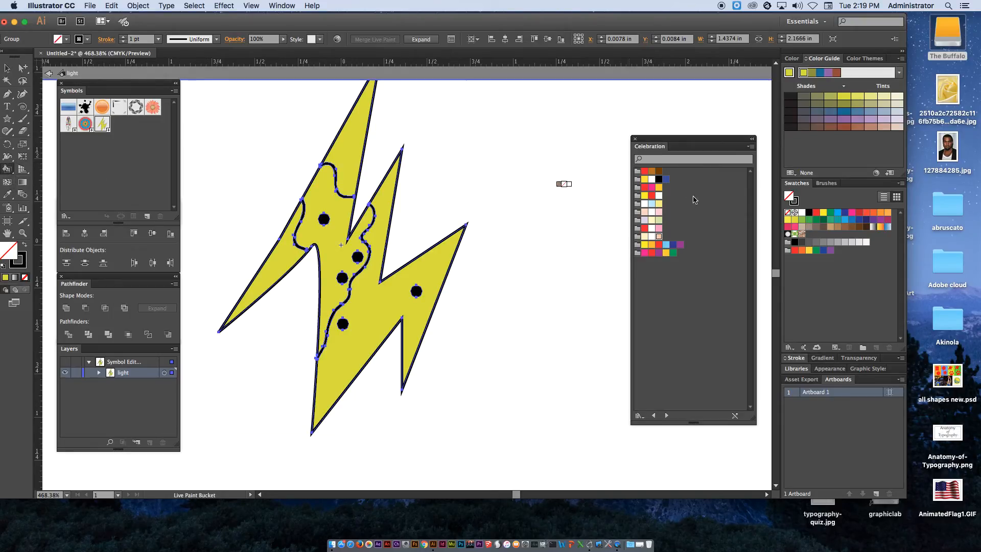
left_click(652, 196)
left_click(416, 263)
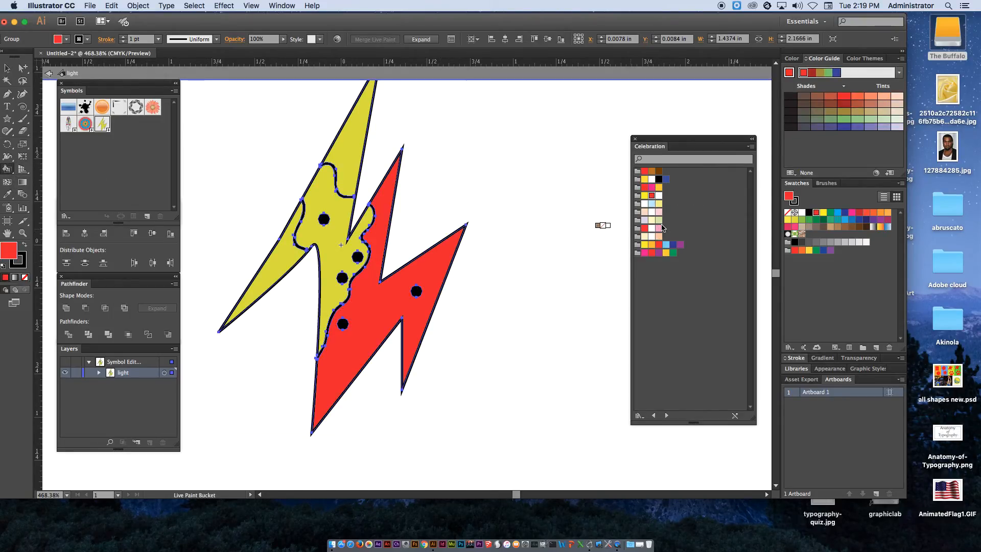
key("Down")
left_click(320, 227)
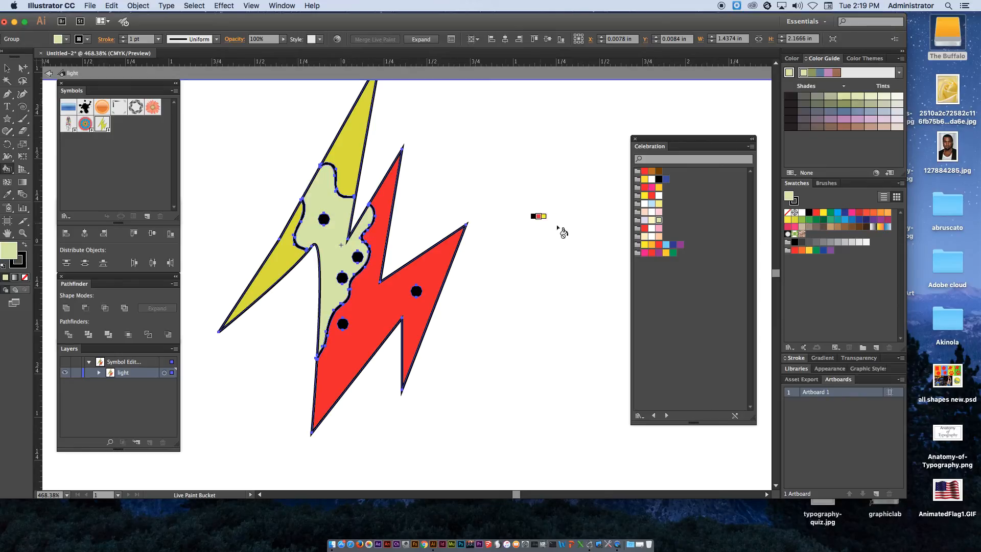
Fill the top section white, the left section light yellow and two of the dots pink with the Live Paint Bucket
left_click(651, 211)
left_click(347, 159)
left_click(658, 204)
left_click(291, 224)
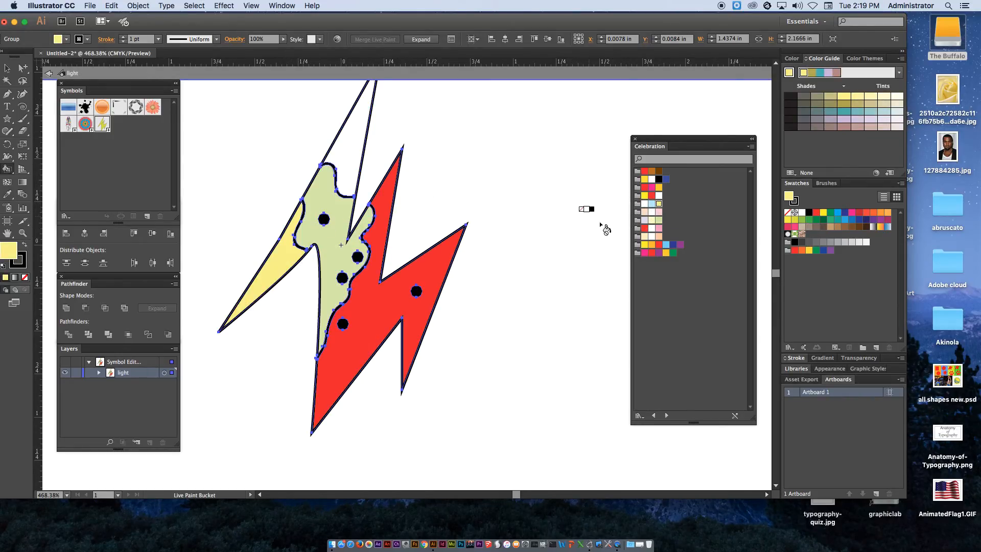
left_click(658, 228)
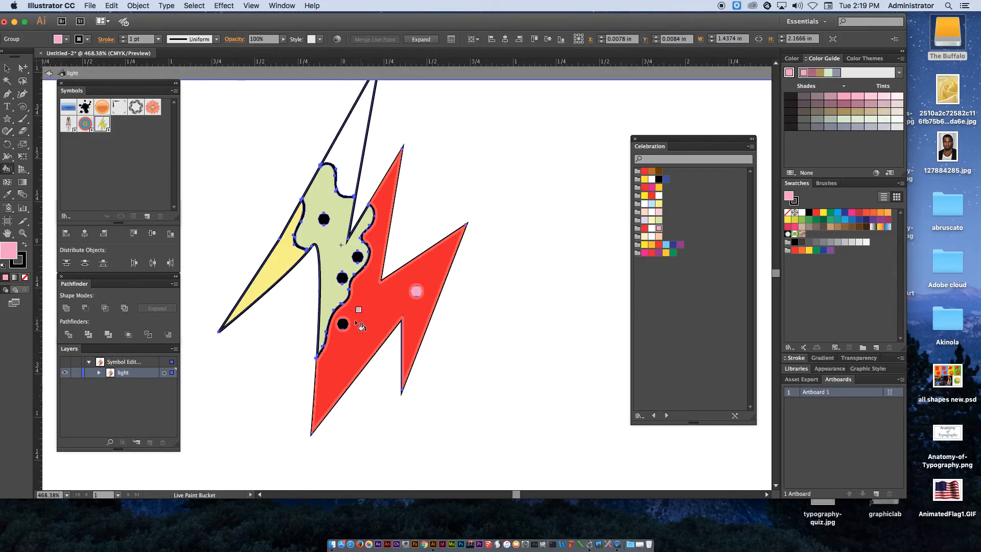
left_click(342, 324)
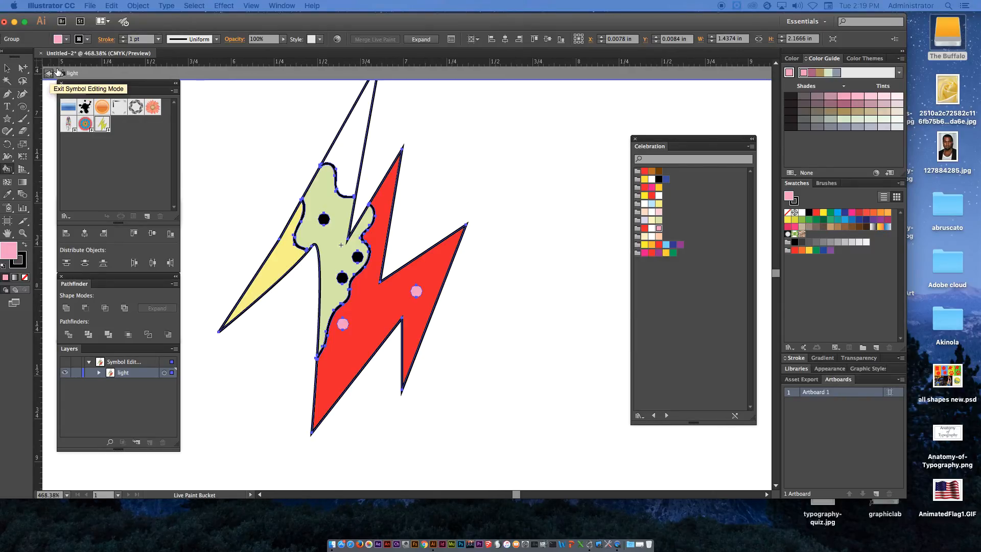
Exit symbol editing mode and fit the whole artboard in view
left_click(58, 75)
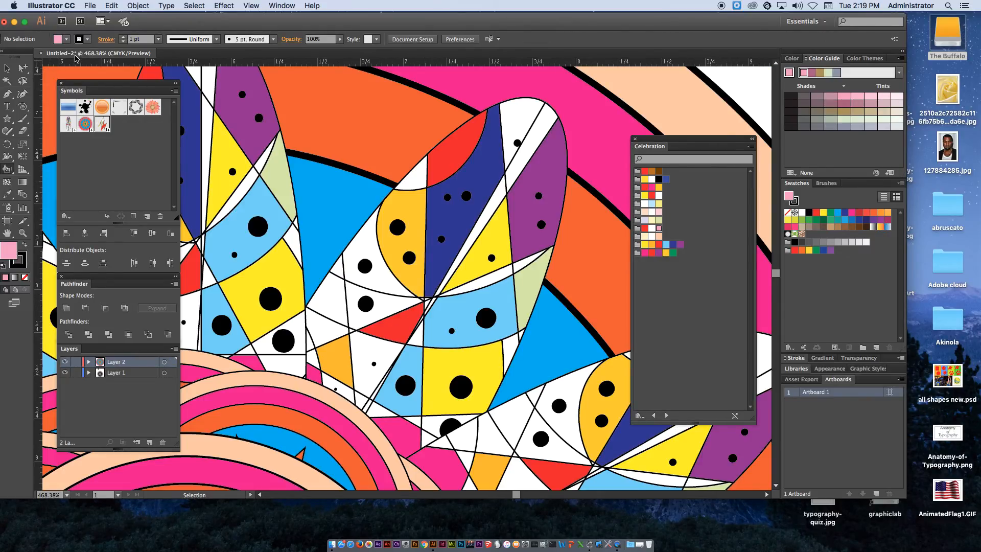
key("super+0")
key("k")
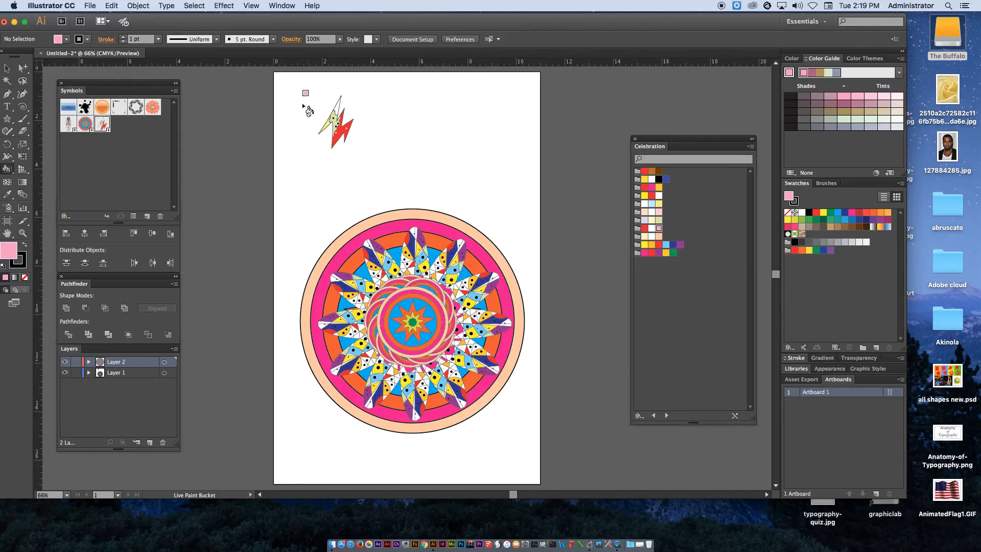
Select the light symbol instance and make a copy rotated 30° around its top point
left_click(8, 68)
left_click_drag(299, 87, 373, 154)
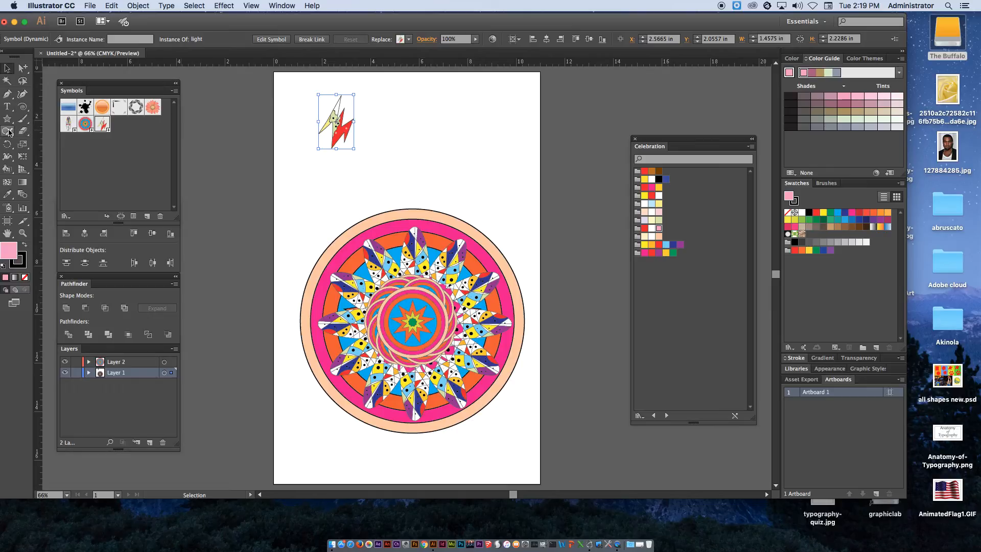
left_click_drag(7, 144, 50, 145)
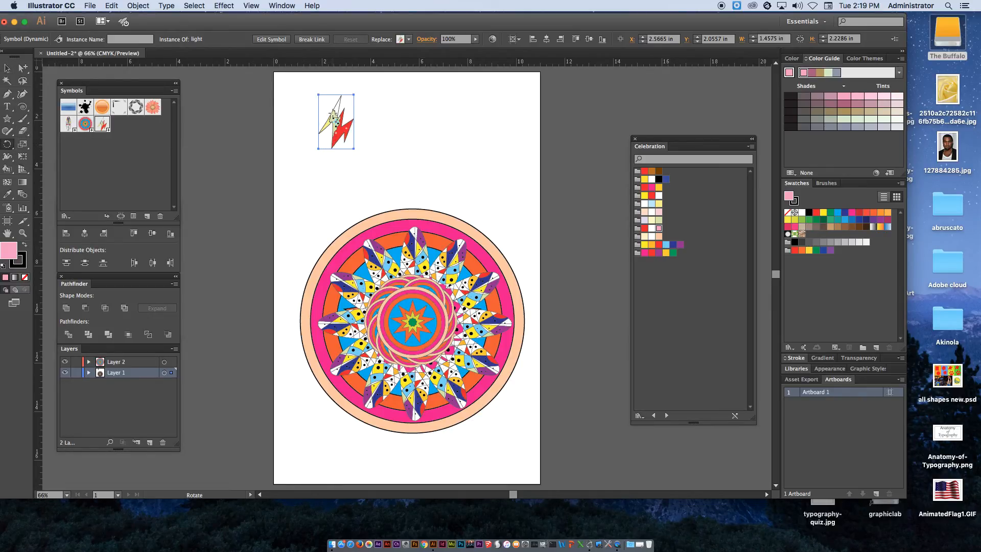
left_click(341, 95, "alt")
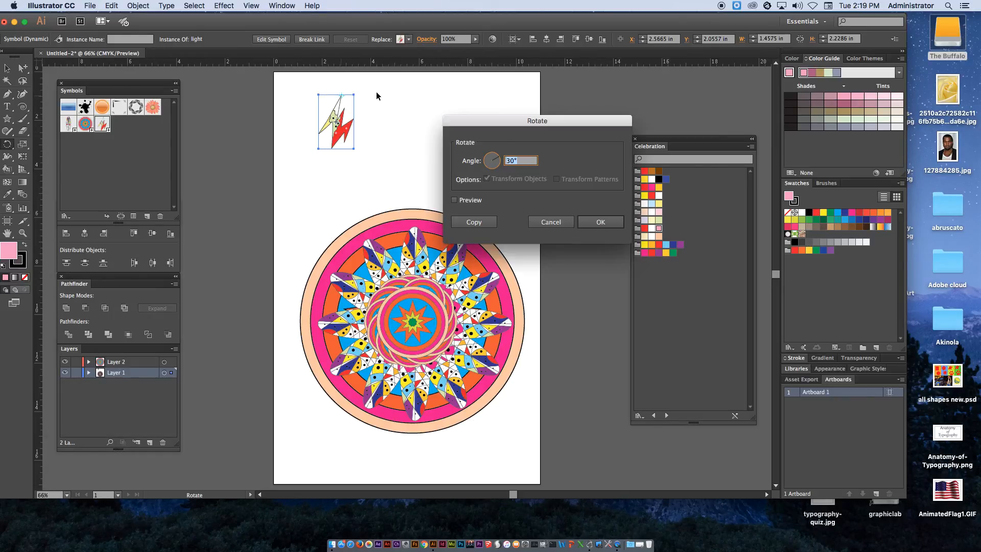
left_click(487, 222)
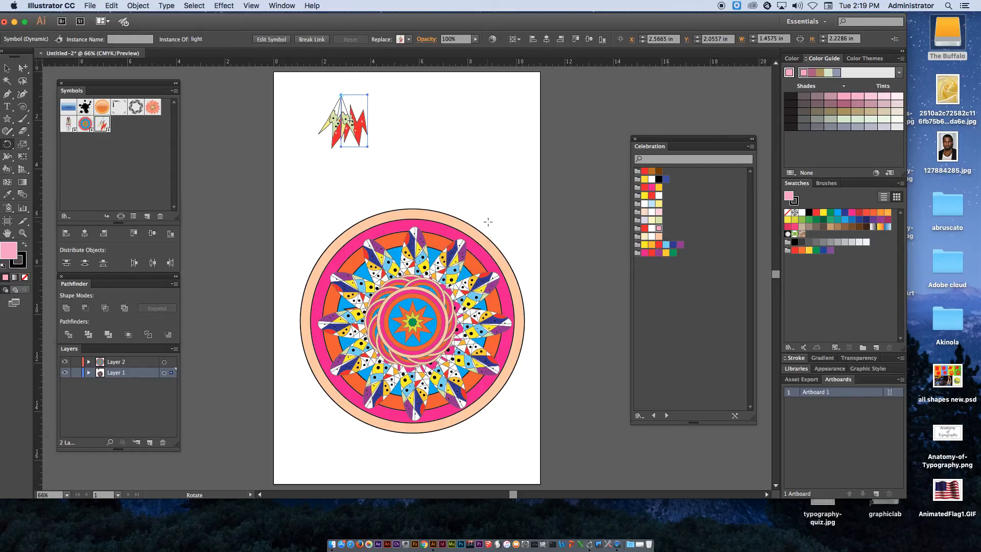
Repeat the rotated copy six more times to build a ring of lightning bolts
key("super+d")
key("super+d")
key("super+d")
key("super+d")
key("super+d")
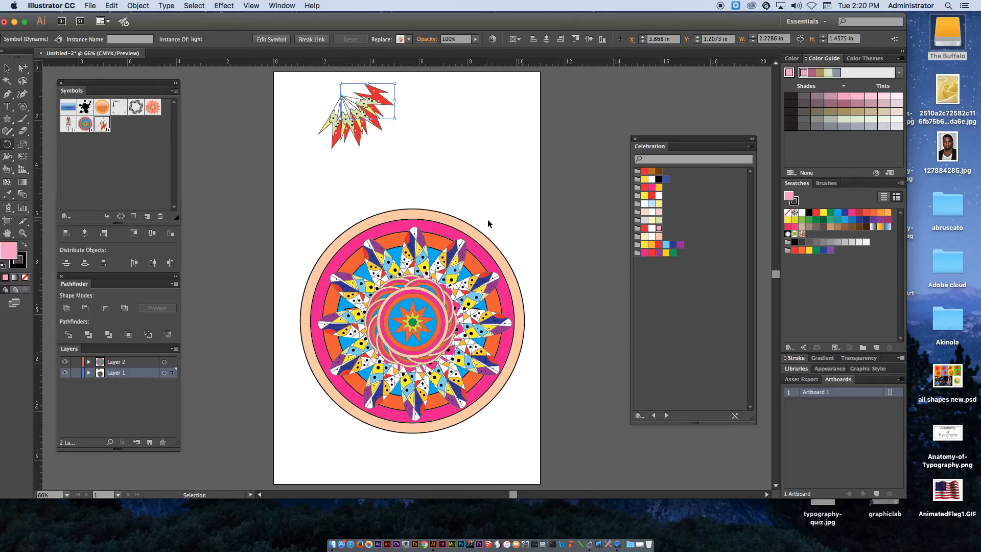
key("super+d")
key("super+d")
key("super+d")
key("super+d")
key("super+d")
Select all the rotated bolt copies and group them
key("r")
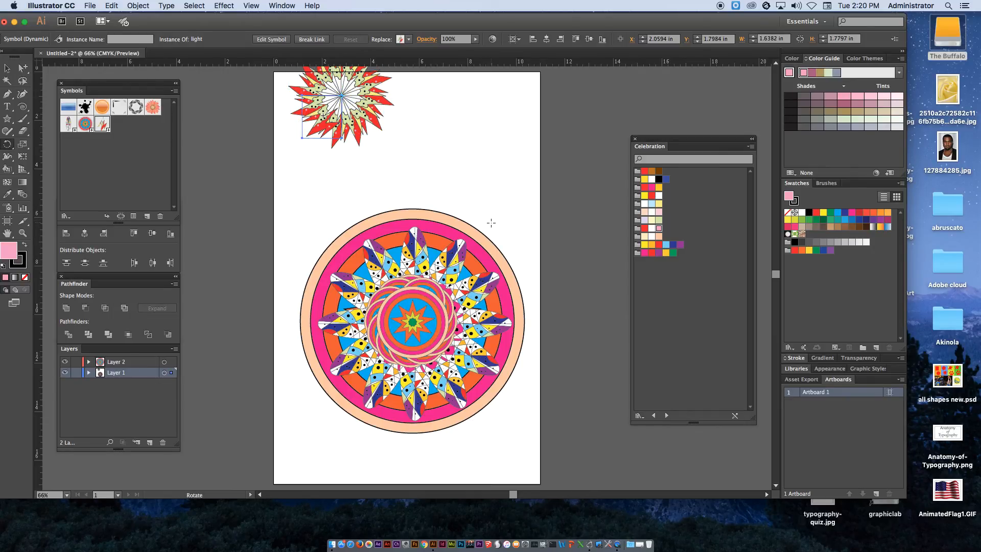
key("v")
left_click_drag(279, 163, 425, 70)
left_click(138, 6)
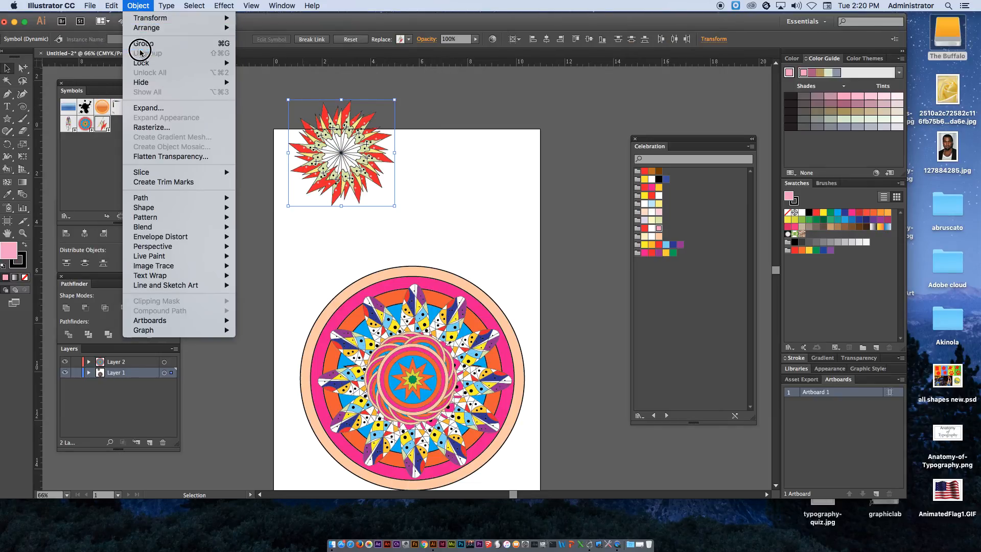
left_click(142, 39)
Move the bolt ring onto the mandala's centre and enlarge it beyond the mandala's edge
left_click_drag(349, 148, 423, 375)
left_click_drag(466, 328, 590, 204)
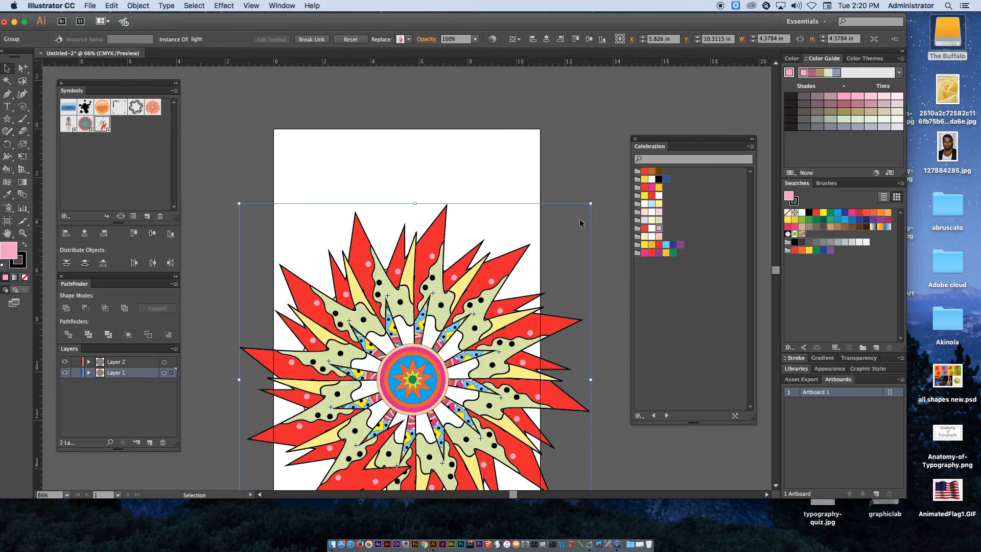
Send the bolt ring group to the back behind the mandala and deselect it
right_click(496, 263)
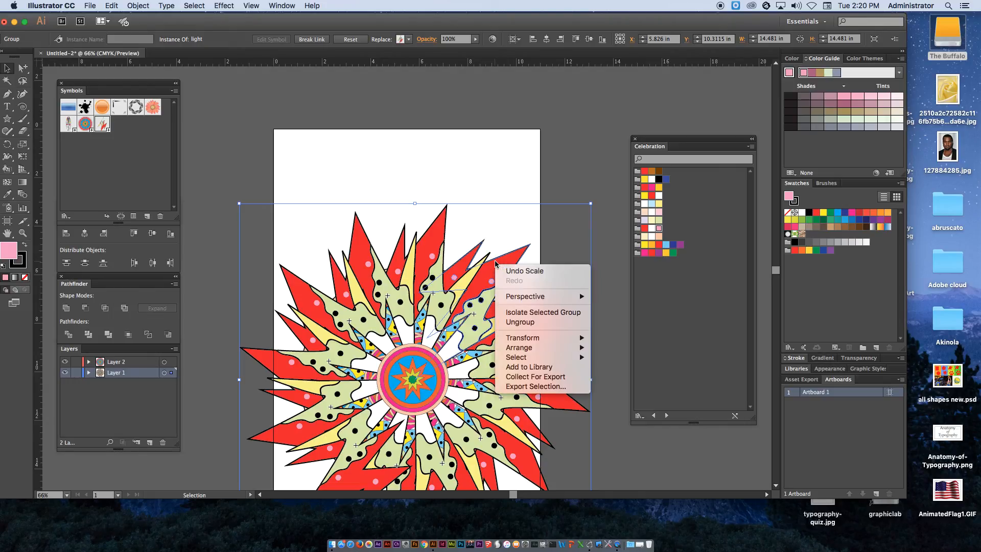
mouse_move(559, 347)
left_click(628, 378)
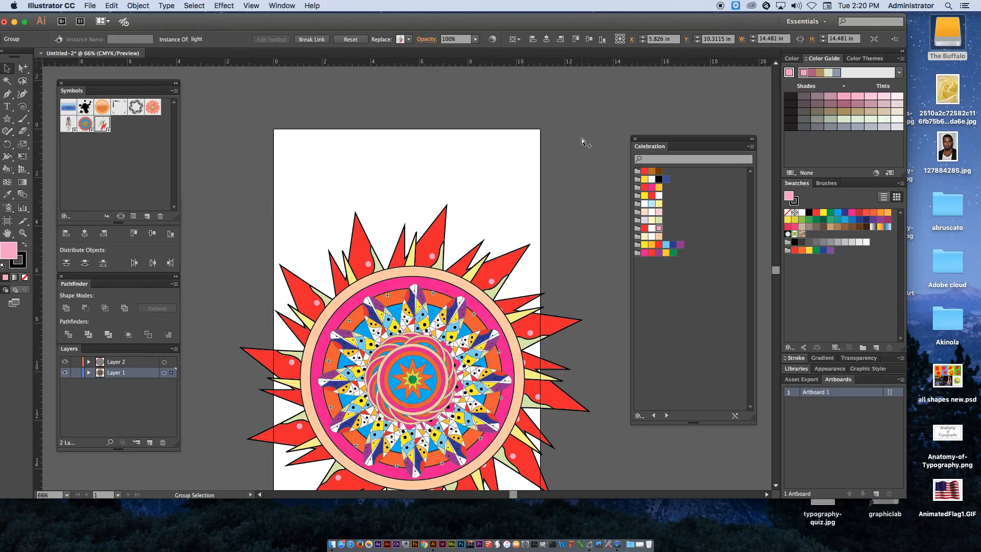
left_click(585, 135)
left_click(458, 256, "alt+super")
left_click(458, 256, "alt+super")
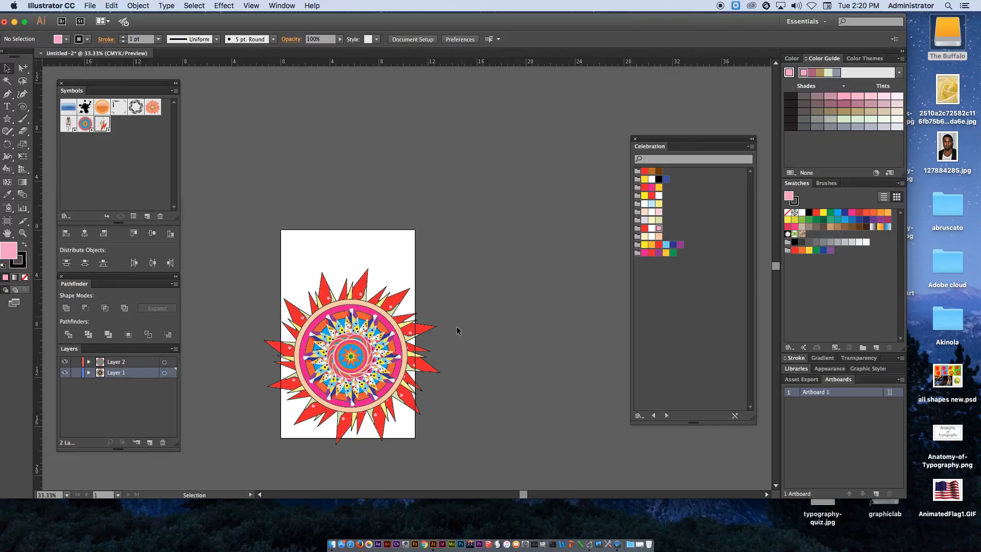